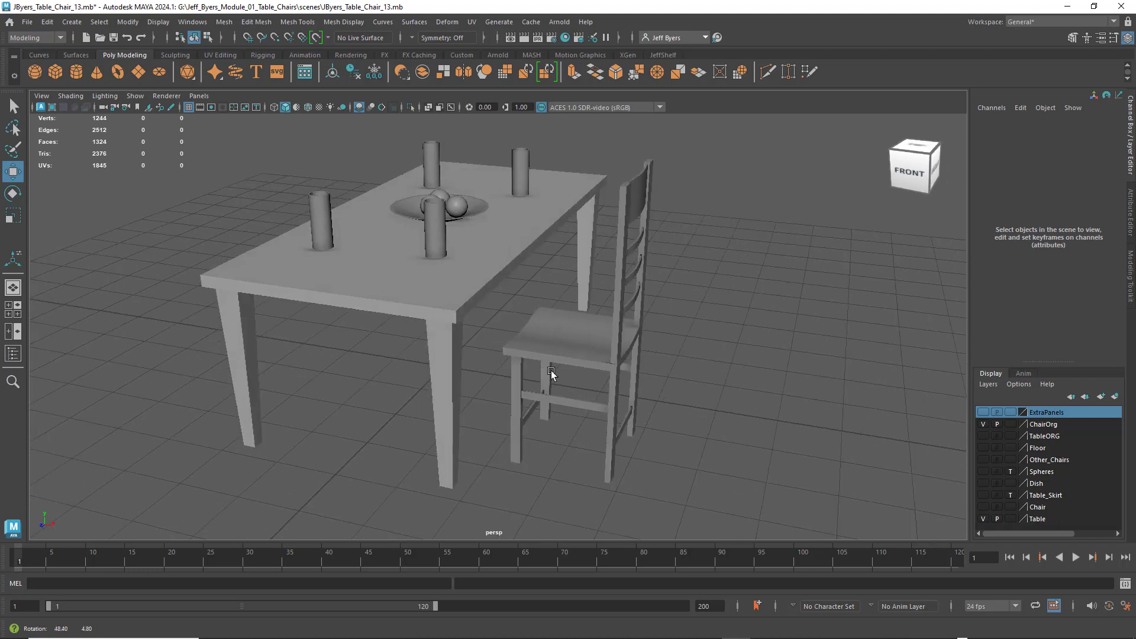
pyautogui.scroll(3, 601, 368)
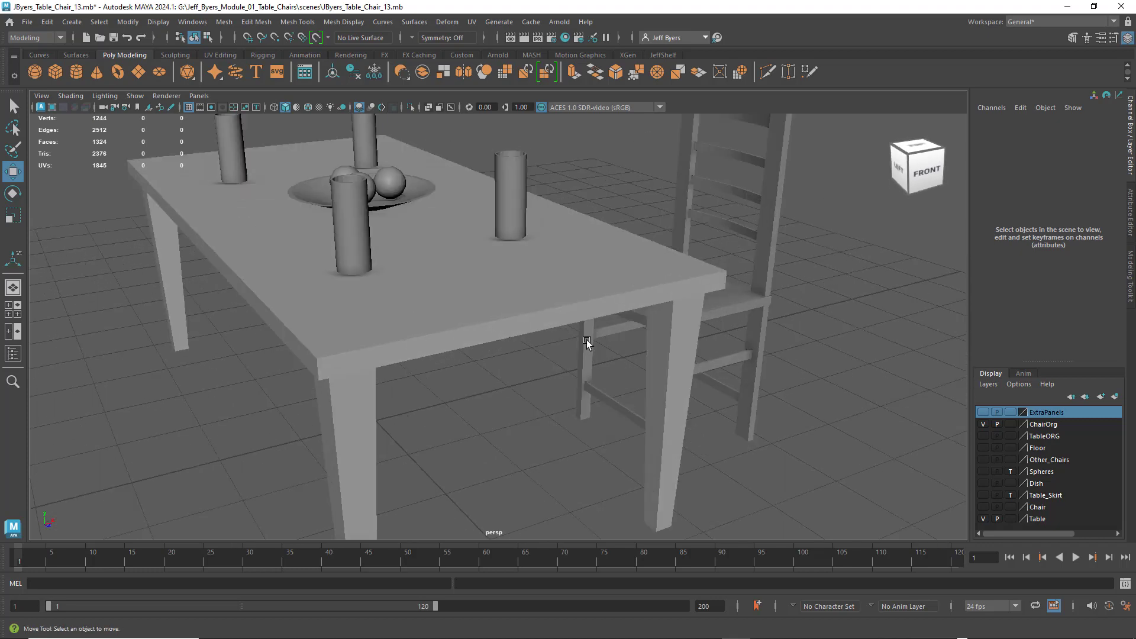
pyautogui.keyDown('alt'); pyautogui.moveTo(551, 263); pyautogui.dragTo(586, 372, button='middle'); pyautogui.keyUp('alt')
pyautogui.keyDown('alt'); pyautogui.moveTo(588, 373); pyautogui.dragTo(552, 367); pyautogui.keyUp('alt')
pyautogui.scroll(3, 582, 379)
pyautogui.keyDown('alt'); pyautogui.moveTo(455, 337); pyautogui.dragTo(499, 295); pyautogui.keyUp('alt')
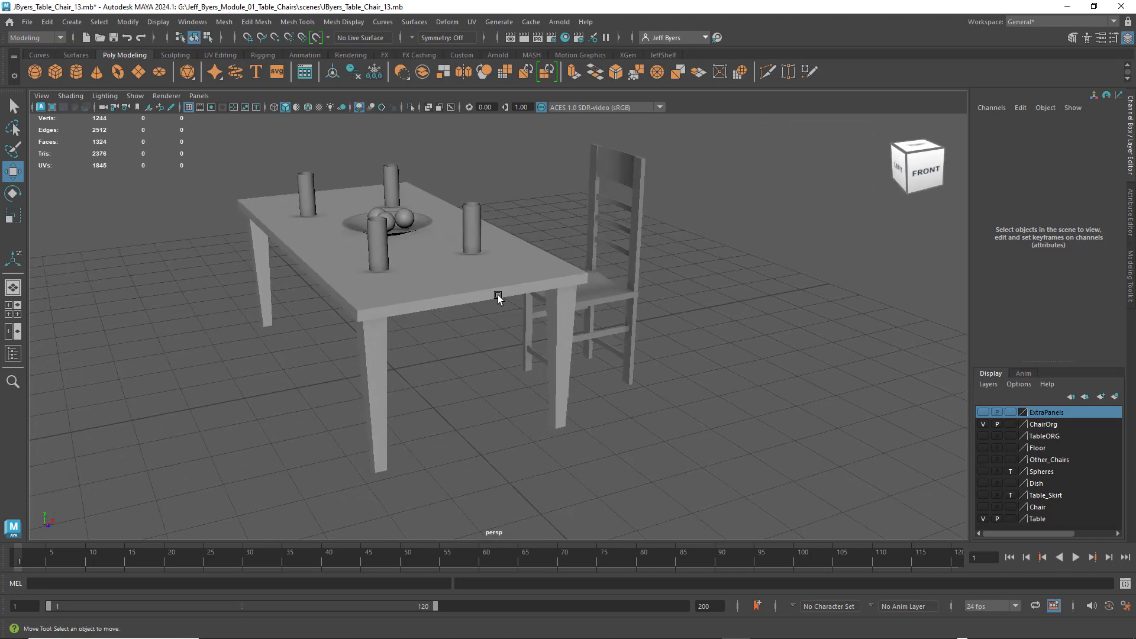
pyautogui.keyDown('alt'); pyautogui.moveTo(499, 295); pyautogui.dragTo(507, 304, button='middle'); pyautogui.keyUp('alt')
pyautogui.scroll(1, 207, 244)
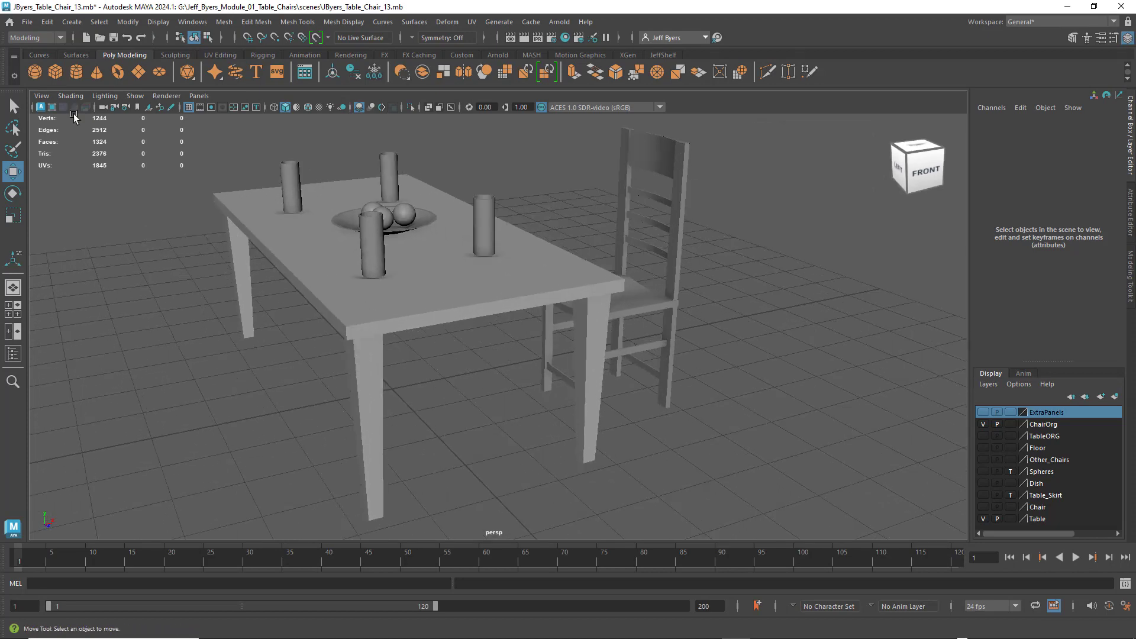
# - Create a polygon cylinder and raise it to about 3.88 in Translate Y so its base rests on the tabletop
pyautogui.click(77, 69)
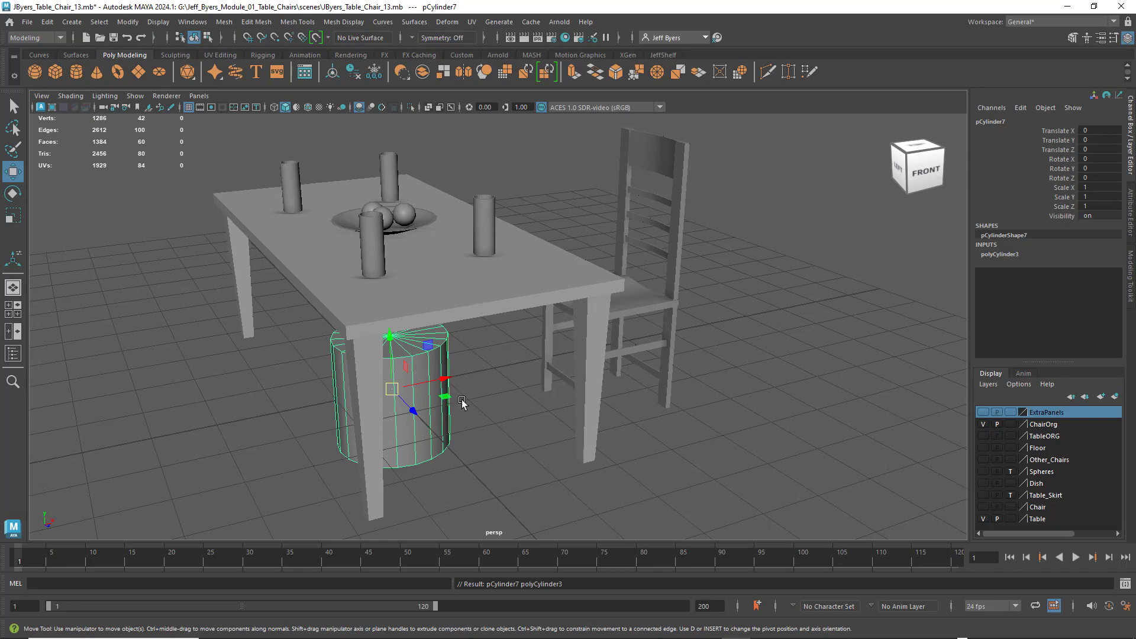
pyautogui.moveTo(389, 337); pyautogui.dragTo(407, 104)
pyautogui.press('space')
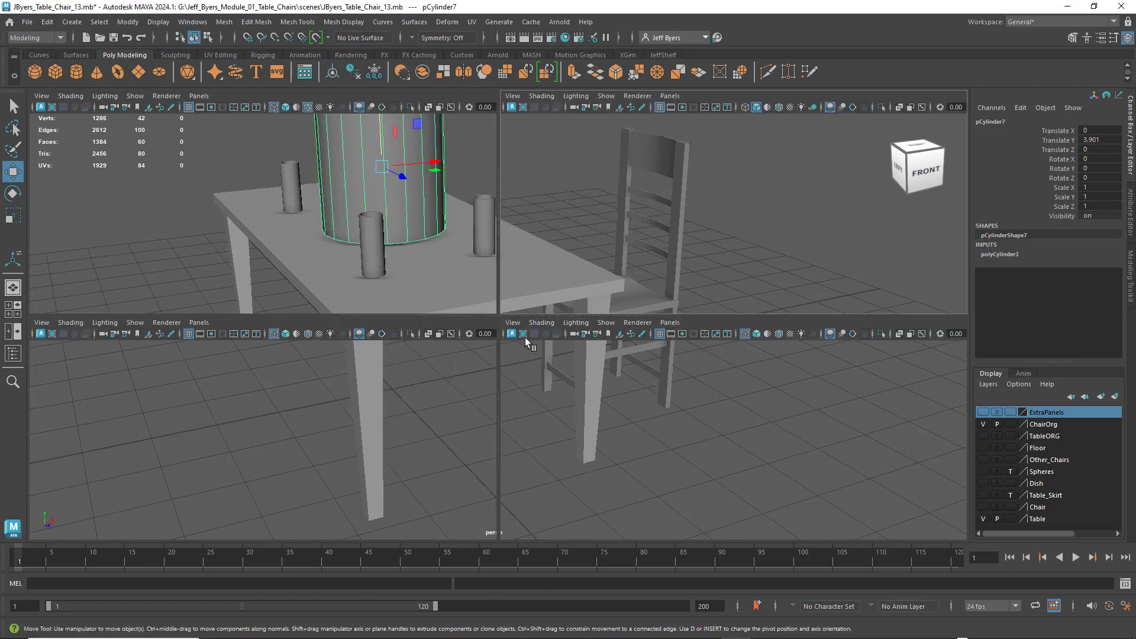
pyautogui.press('space')
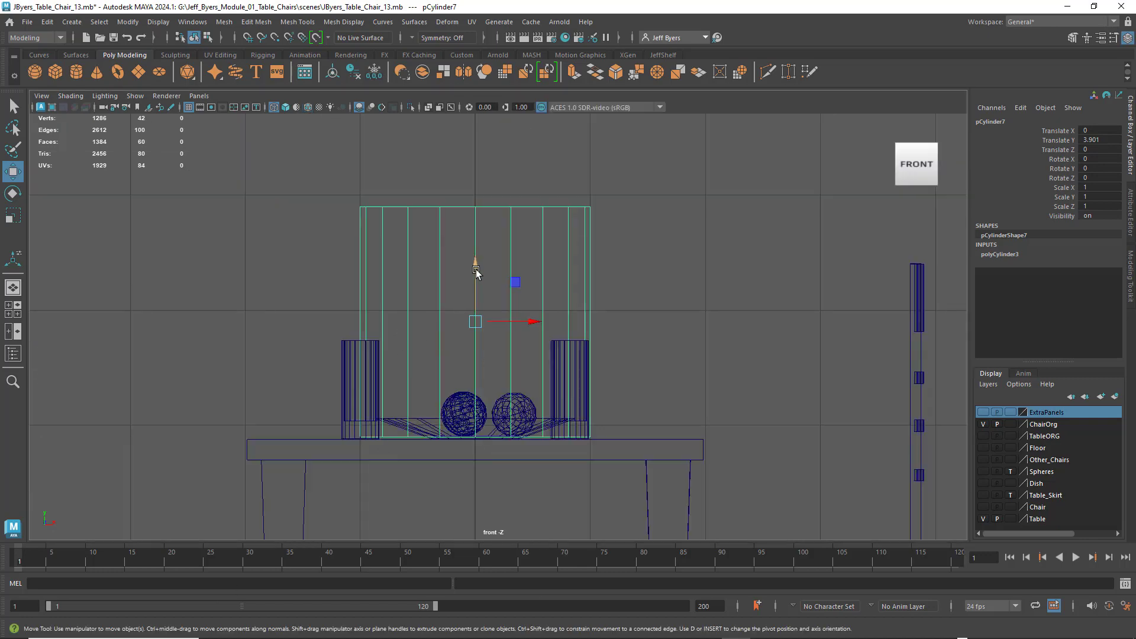
pyautogui.moveTo(475, 263); pyautogui.dragTo(476, 269)
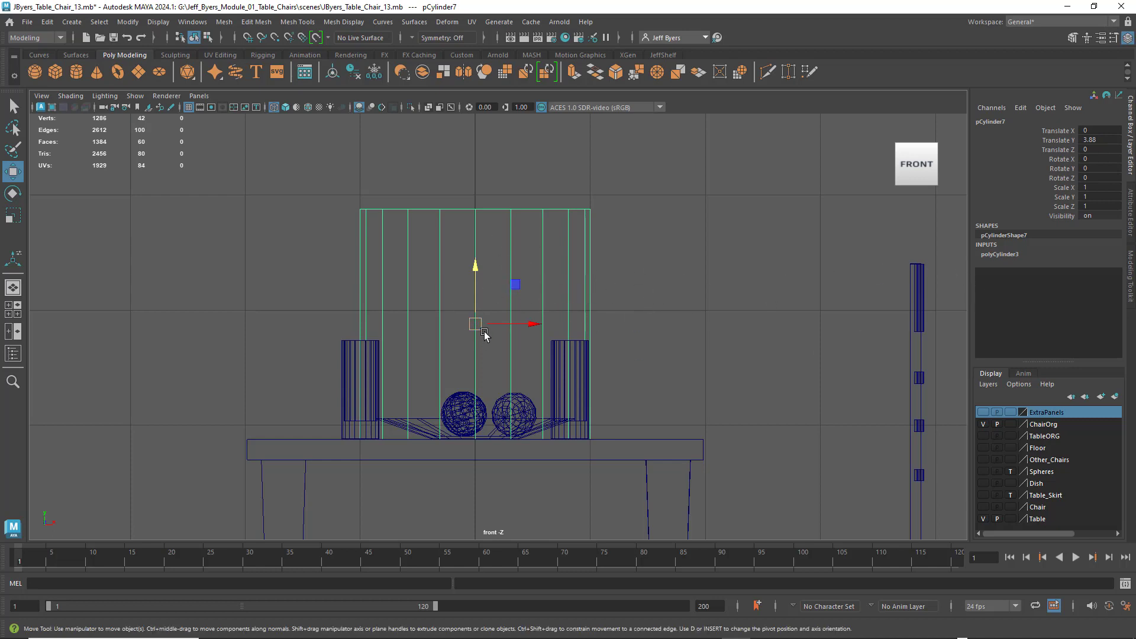
pyautogui.press('r')
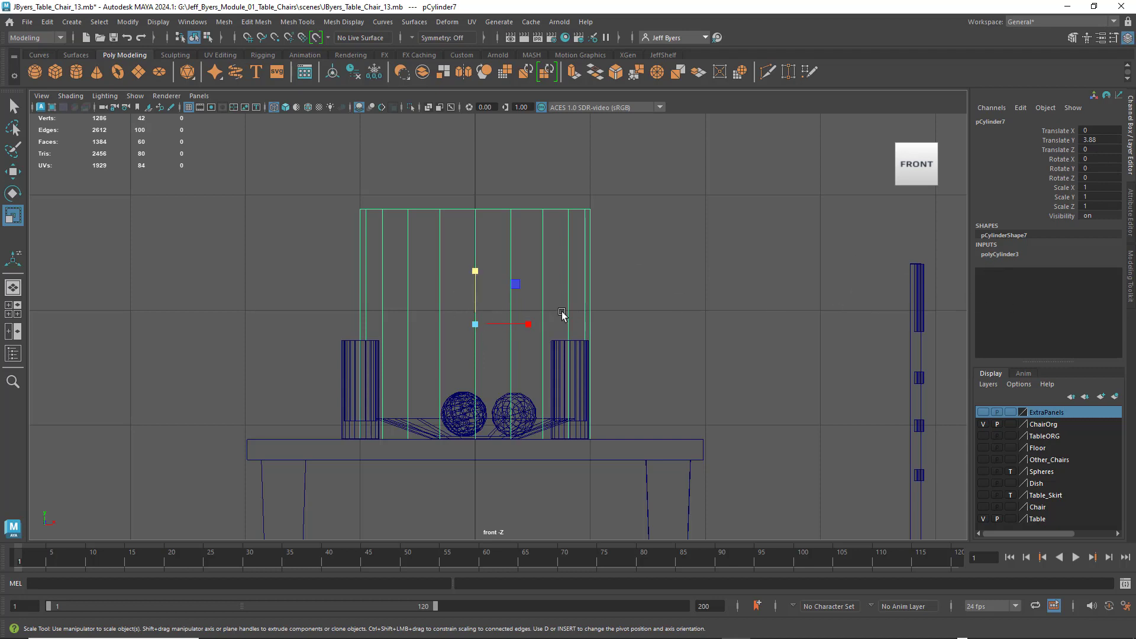
pyautogui.moveTo(476, 325); pyautogui.dragTo(467, 327)
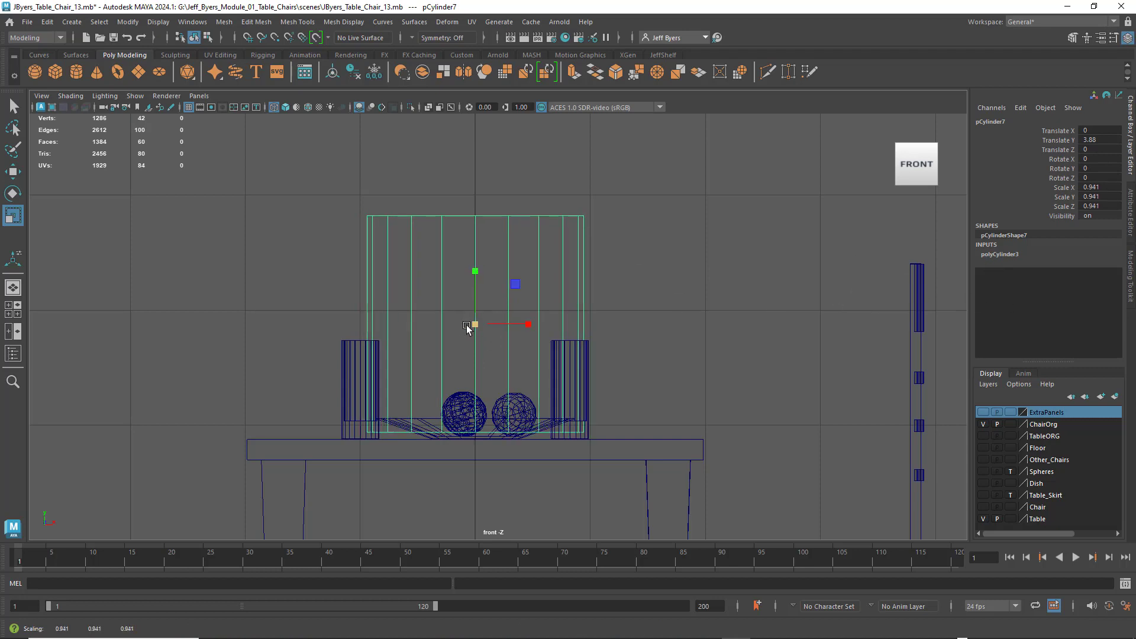
pyautogui.hotkey('ctrl', 'z')
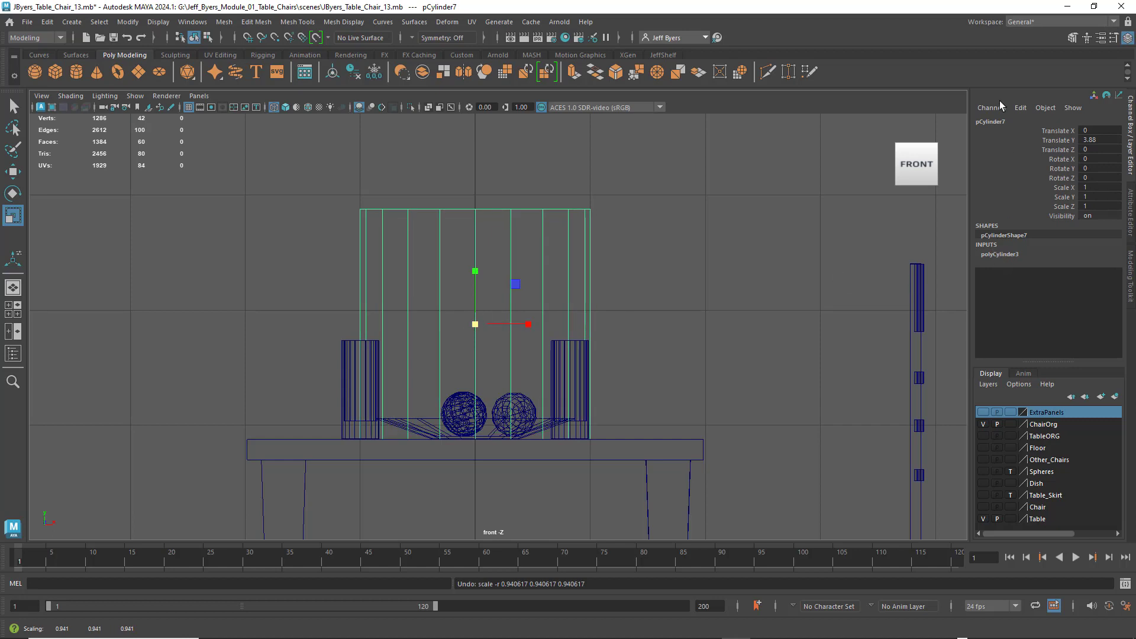
# - Reduce the new cylinder's radius to 0.4 in its creation inputs, keeping the height as it is
pyautogui.click(1004, 254)
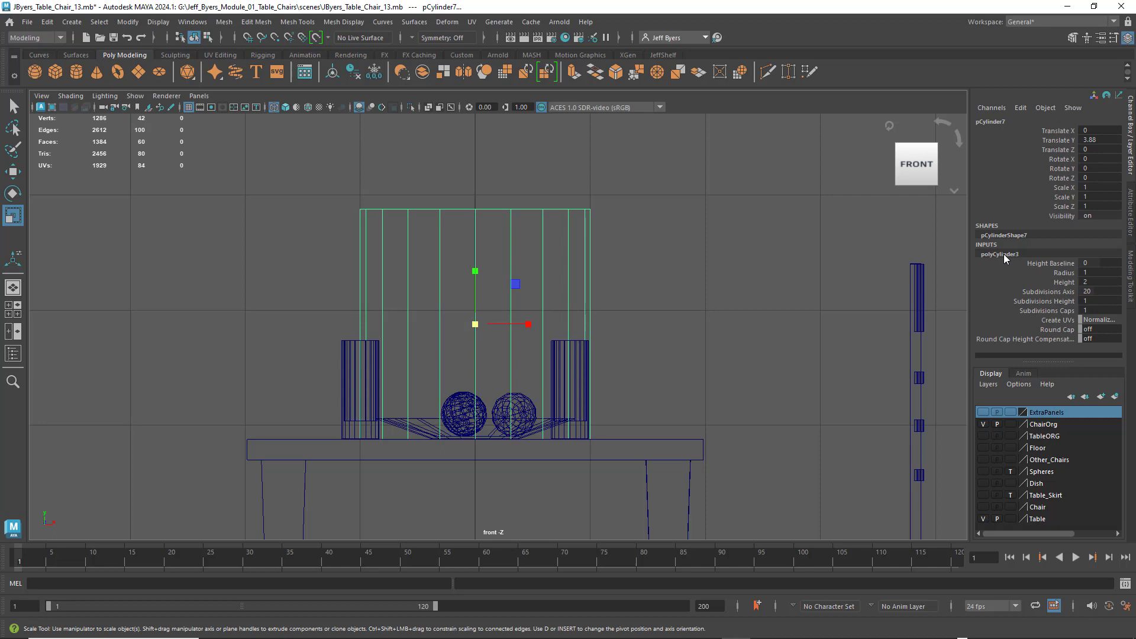
pyautogui.click(1062, 273)
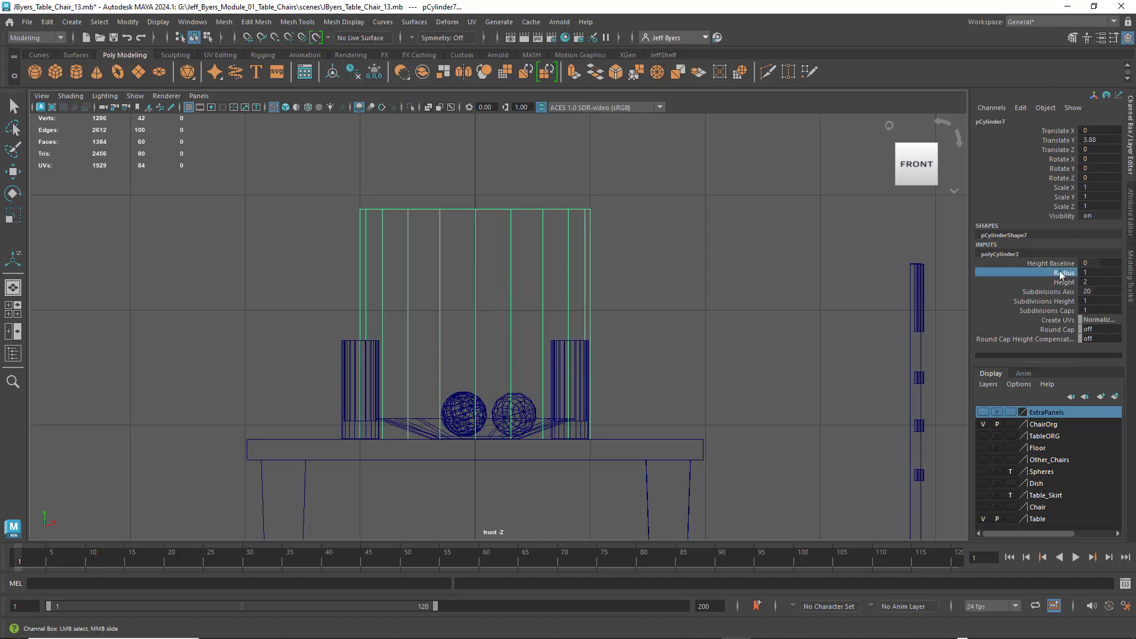
pyautogui.moveTo(786, 282)
pyautogui.mouseDown(button='middle')
pyautogui.moveTo(791, 272)
pyautogui.moveTo(776, 277)
pyautogui.moveTo(797, 284)
pyautogui.mouseUp(button='middle')
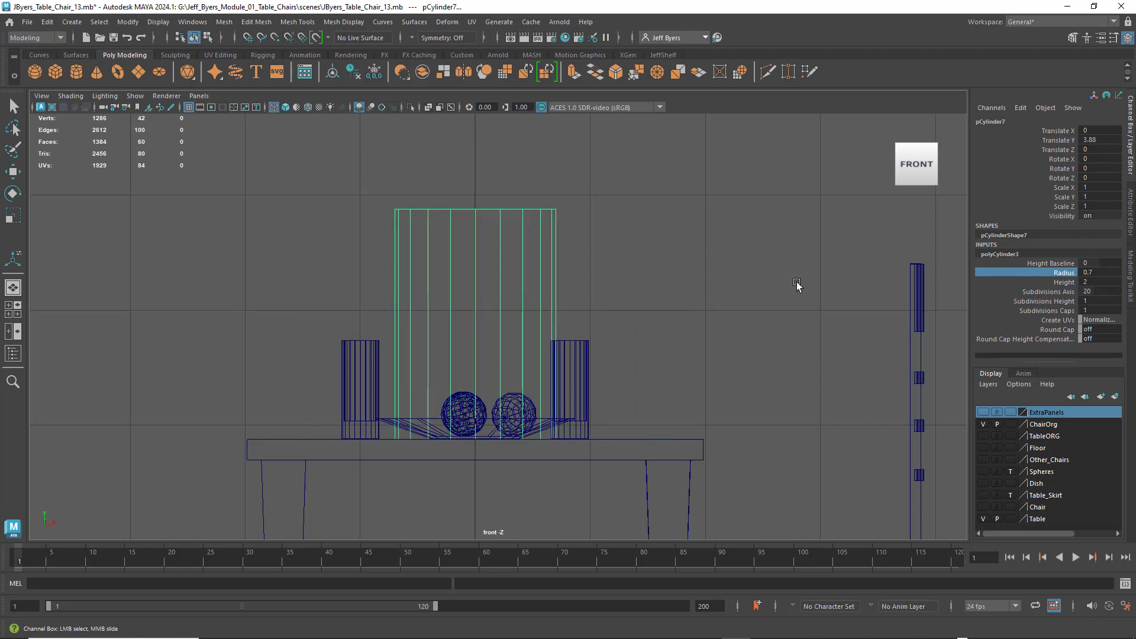
pyautogui.moveTo(726, 289)
pyautogui.mouseDown(button='middle')
pyautogui.moveTo(812, 299)
pyautogui.moveTo(744, 289)
pyautogui.mouseUp(button='middle')
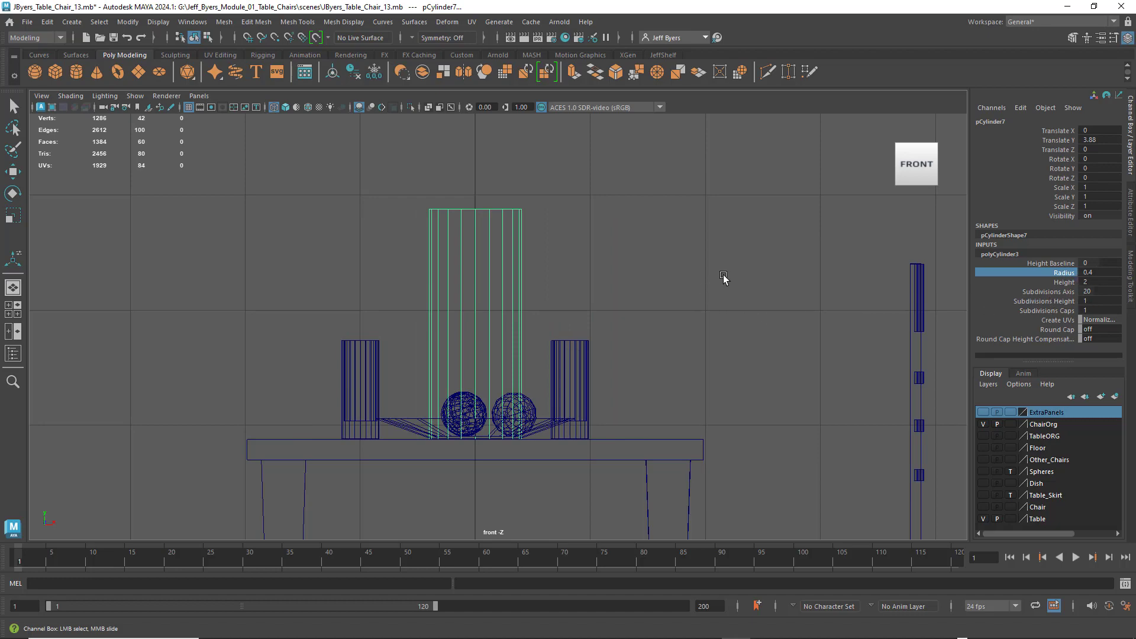
# - Set the cylinder's Subdivisions Caps to 2 to add an inner edge ring on its caps
pyautogui.press('space')
pyautogui.press('space')
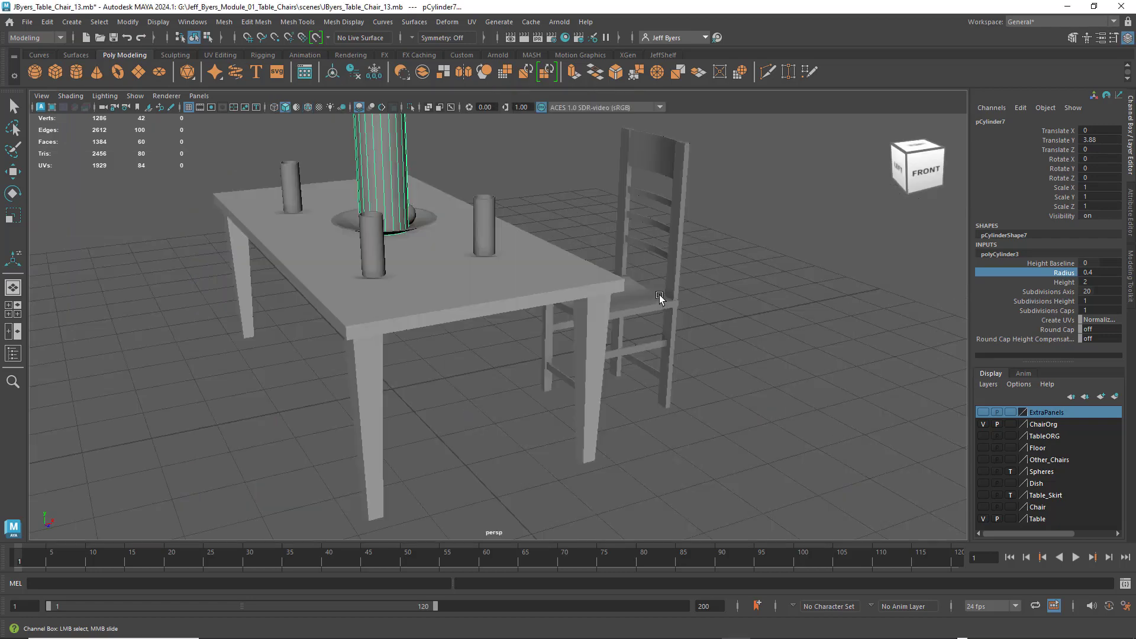
pyautogui.press('f')
pyautogui.keyDown('alt'); pyautogui.moveTo(737, 297); pyautogui.dragTo(654, 283); pyautogui.keyUp('alt')
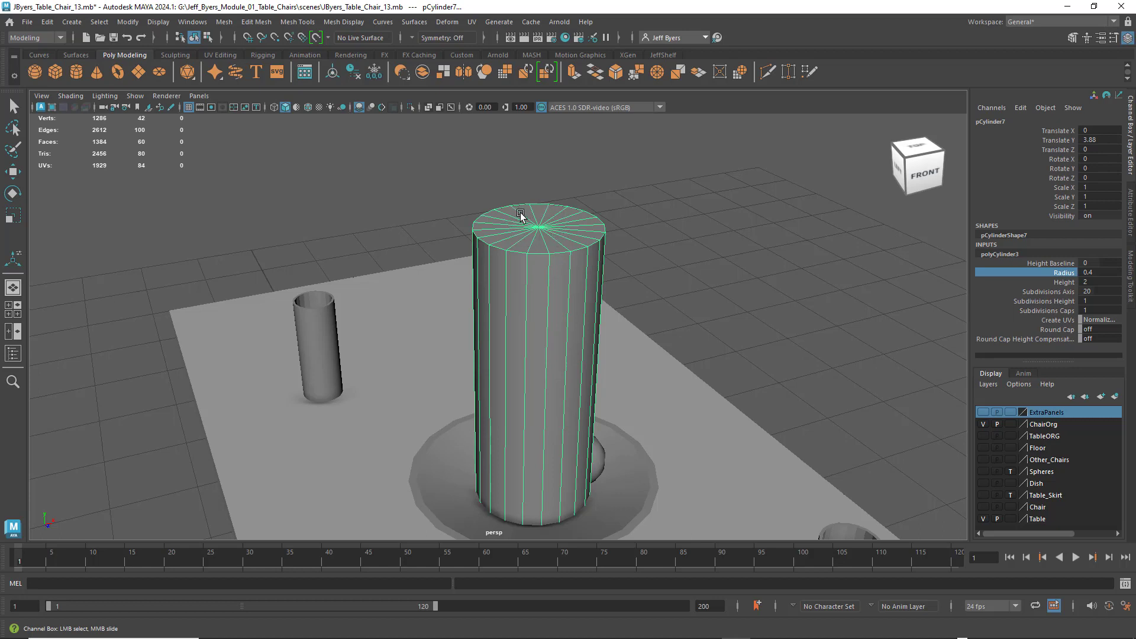
pyautogui.click(1044, 311)
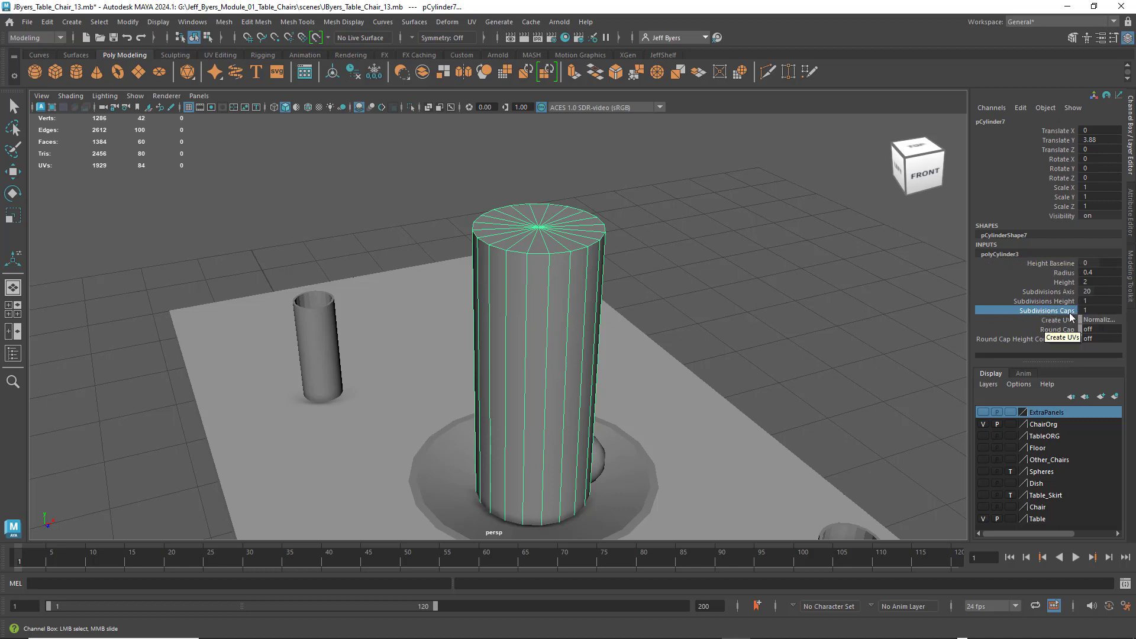
pyautogui.doubleClick(1093, 311)
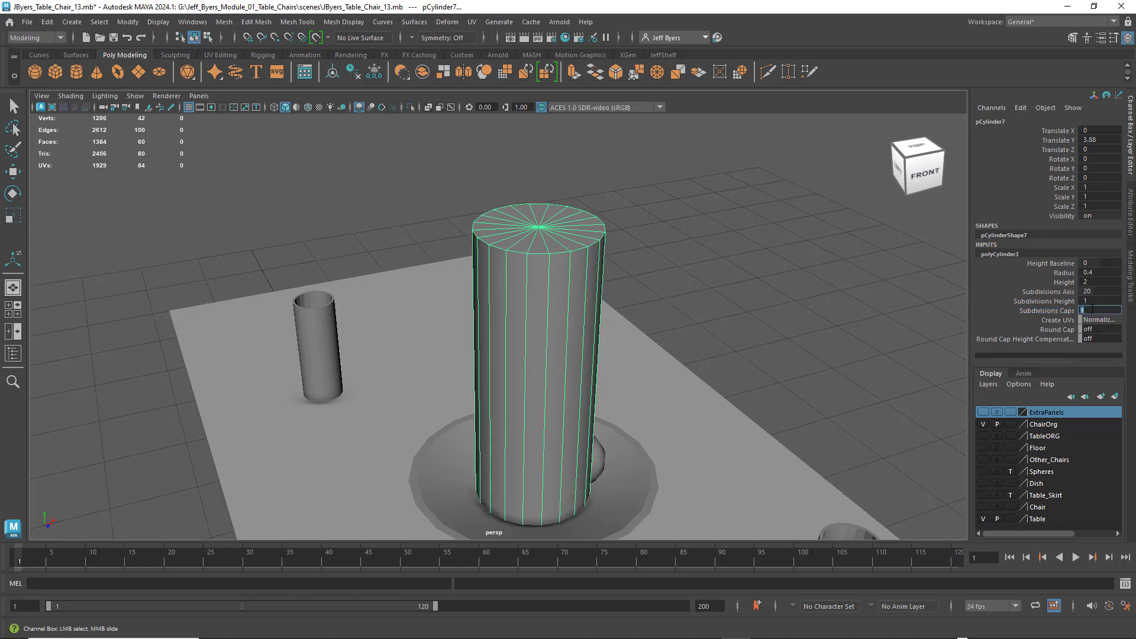
pyautogui.press('Return')
# - Select the inner edge ring on the cylinder's top cap and scale it outward by about 1.79 in X and Z, close to the rim
pyautogui.scroll(3, 563, 253)
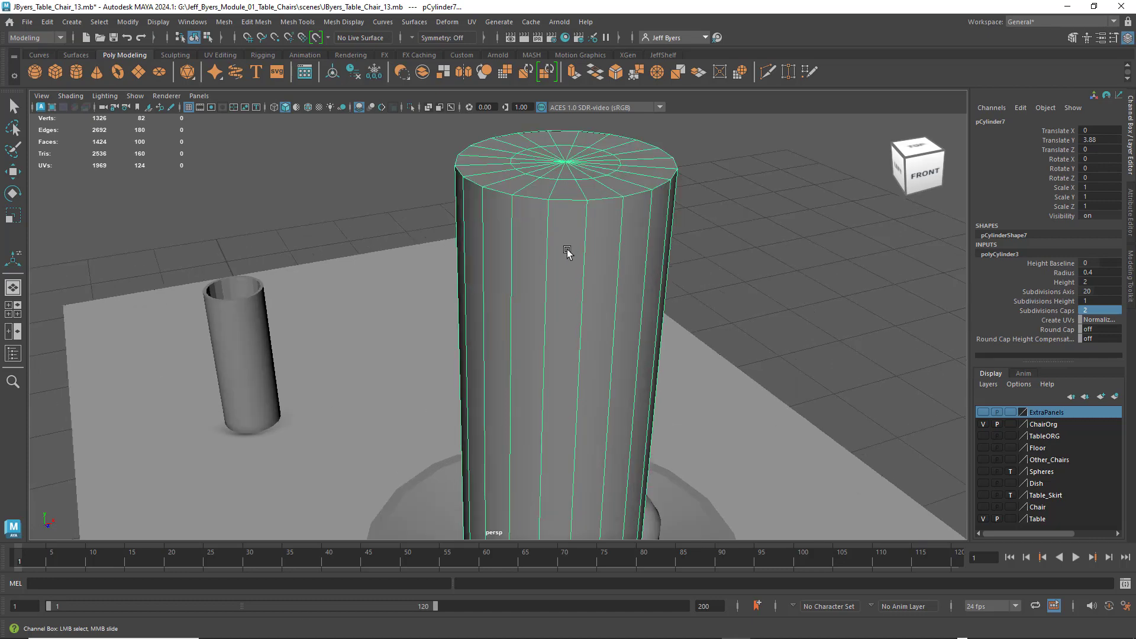
pyautogui.keyDown('alt'); pyautogui.moveTo(574, 235); pyautogui.dragTo(525, 282); pyautogui.keyUp('alt')
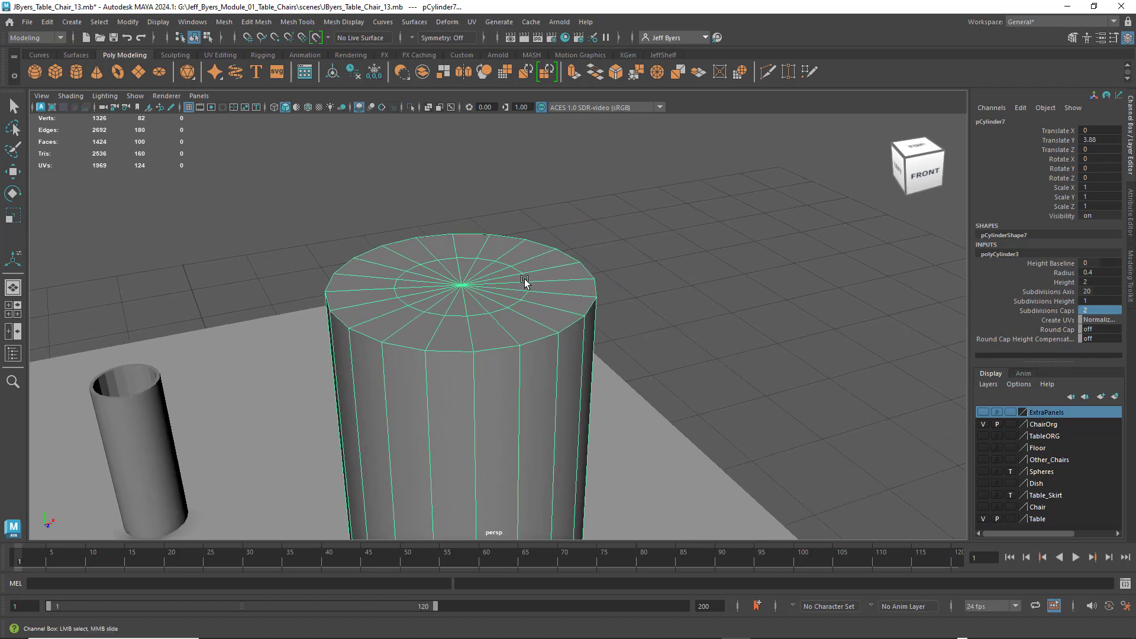
pyautogui.rightClick(525, 281)
pyautogui.moveTo(524, 280); pyautogui.dragTo(526, 252, button='right')
pyautogui.press('r')
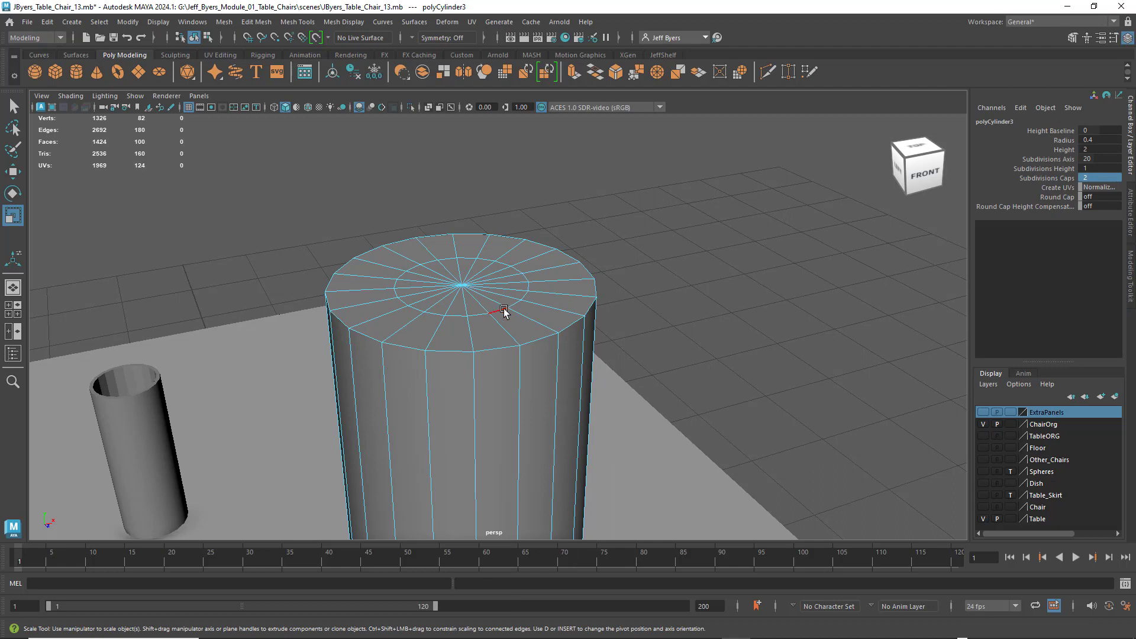
pyautogui.press('q')
pyautogui.moveTo(507, 267); pyautogui.dragTo(513, 243, button='right')
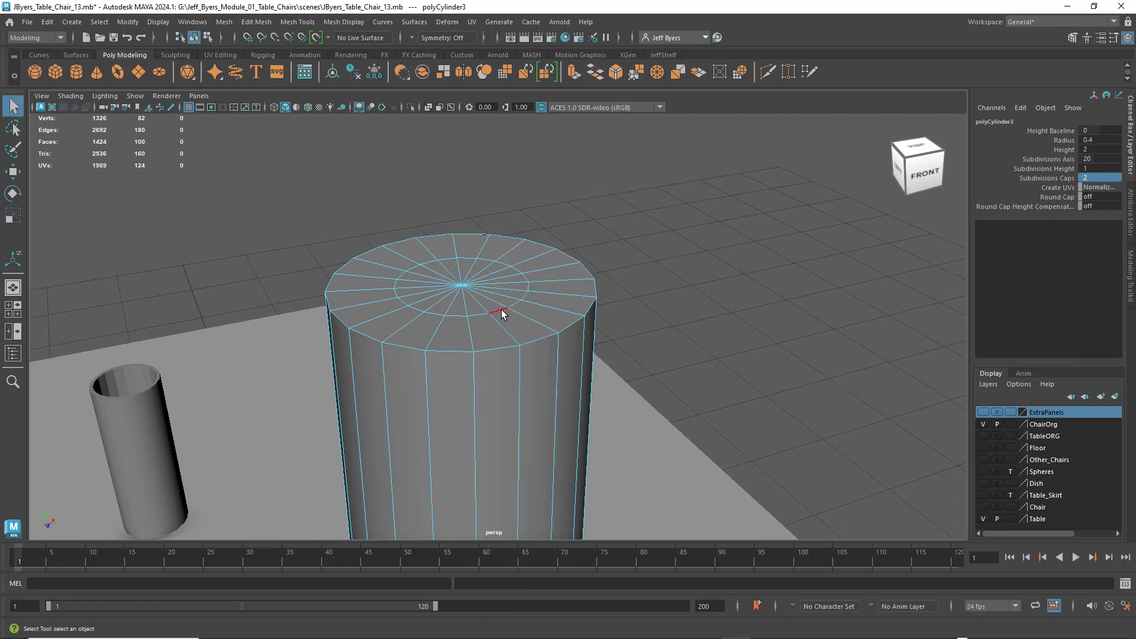
pyautogui.doubleClick(498, 312)
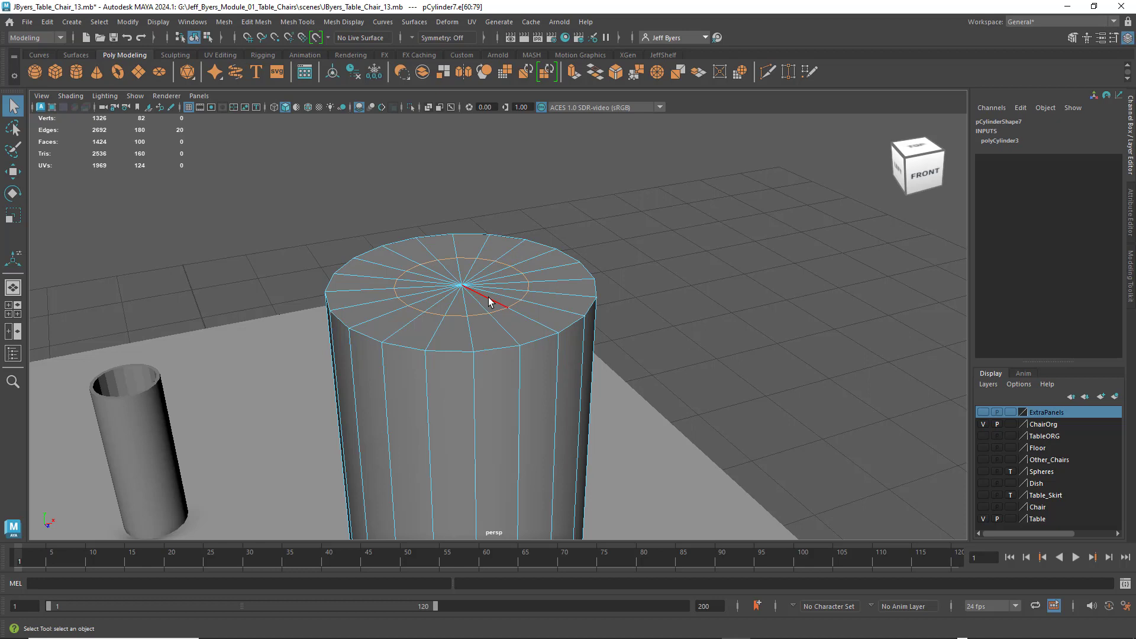
pyautogui.press('e')
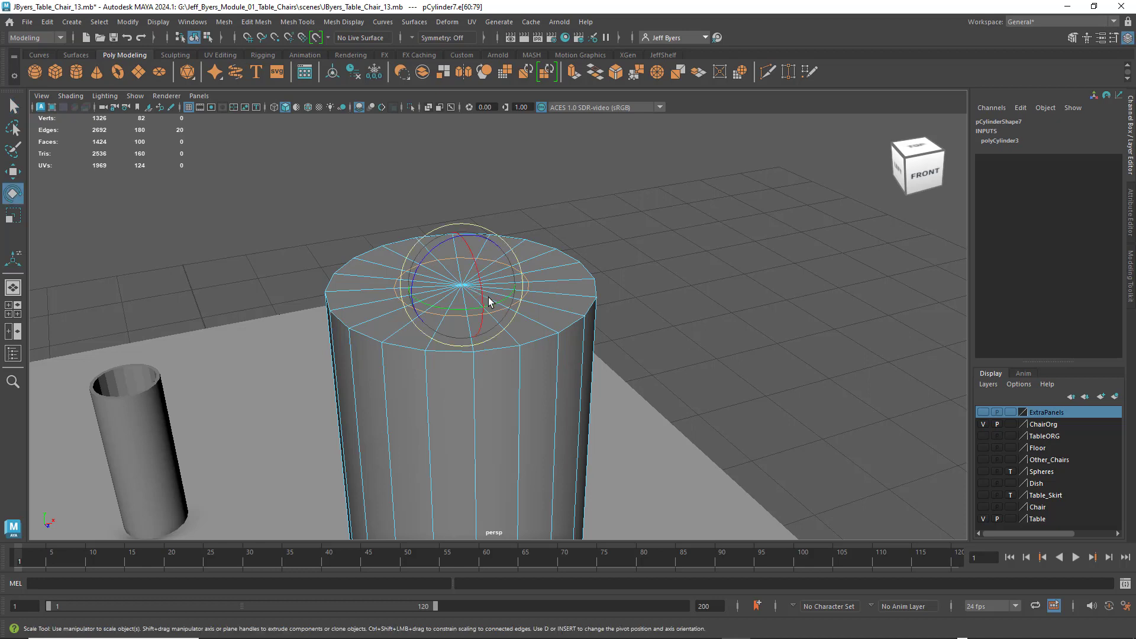
pyautogui.press('r')
pyautogui.moveTo(474, 280); pyautogui.dragTo(538, 285)
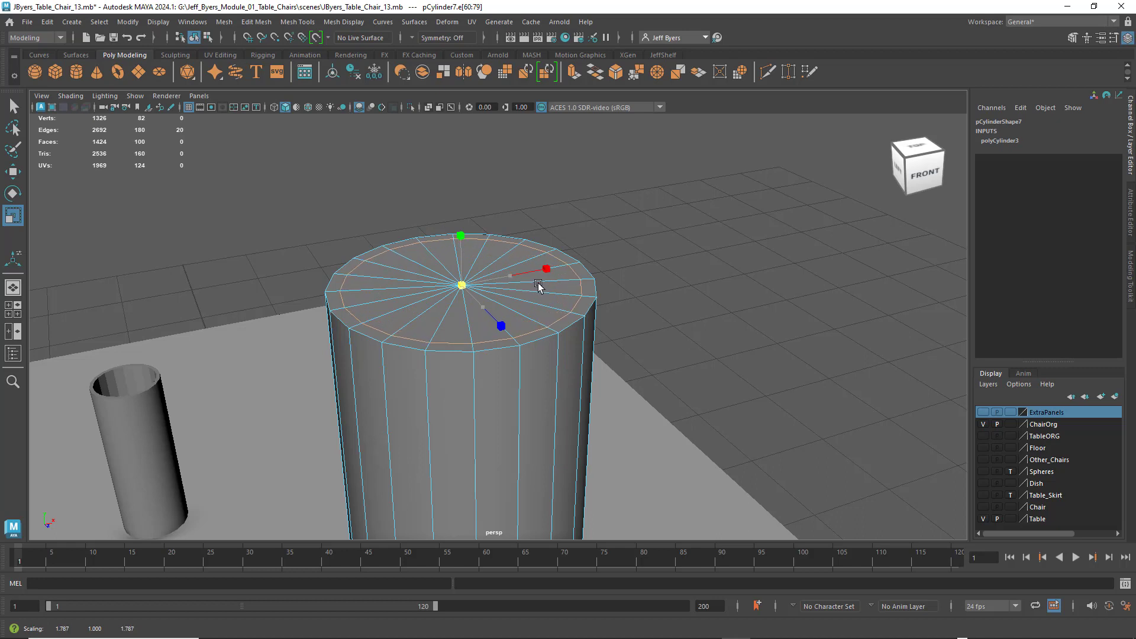
# - Deselect the edge ring and paint-select all the faces inside it on the cylinder's top cap
pyautogui.press('e')
pyautogui.keyDown('alt'); pyautogui.moveTo(559, 322); pyautogui.dragTo(561, 326); pyautogui.keyUp('alt')
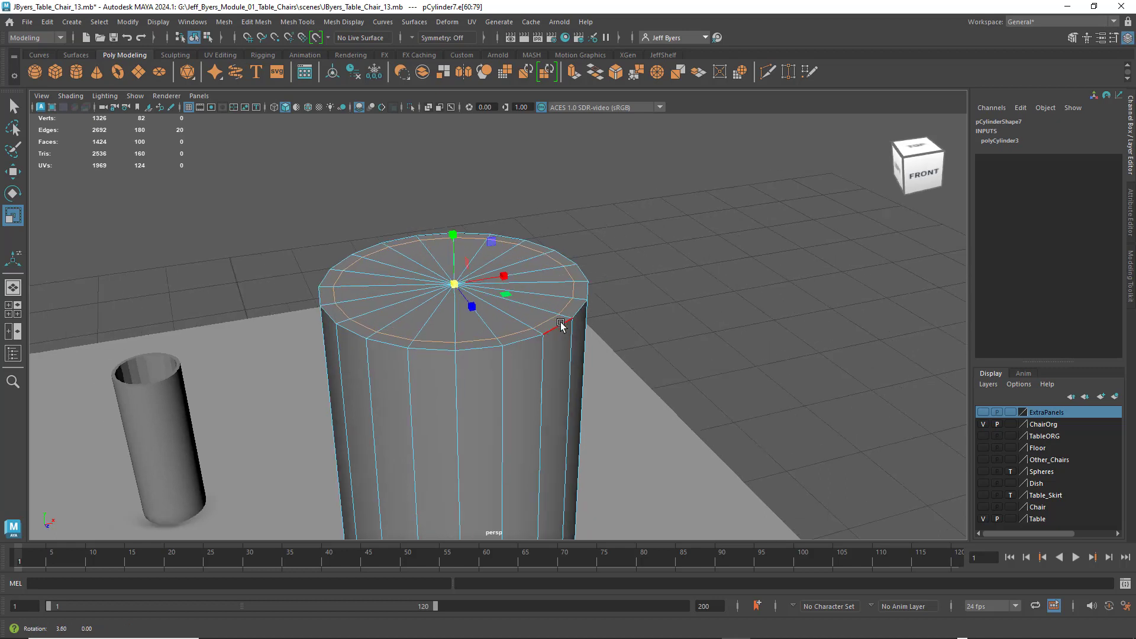
pyautogui.keyDown('alt'); pyautogui.moveTo(561, 326); pyautogui.dragTo(518, 286, button='right'); pyautogui.keyUp('alt')
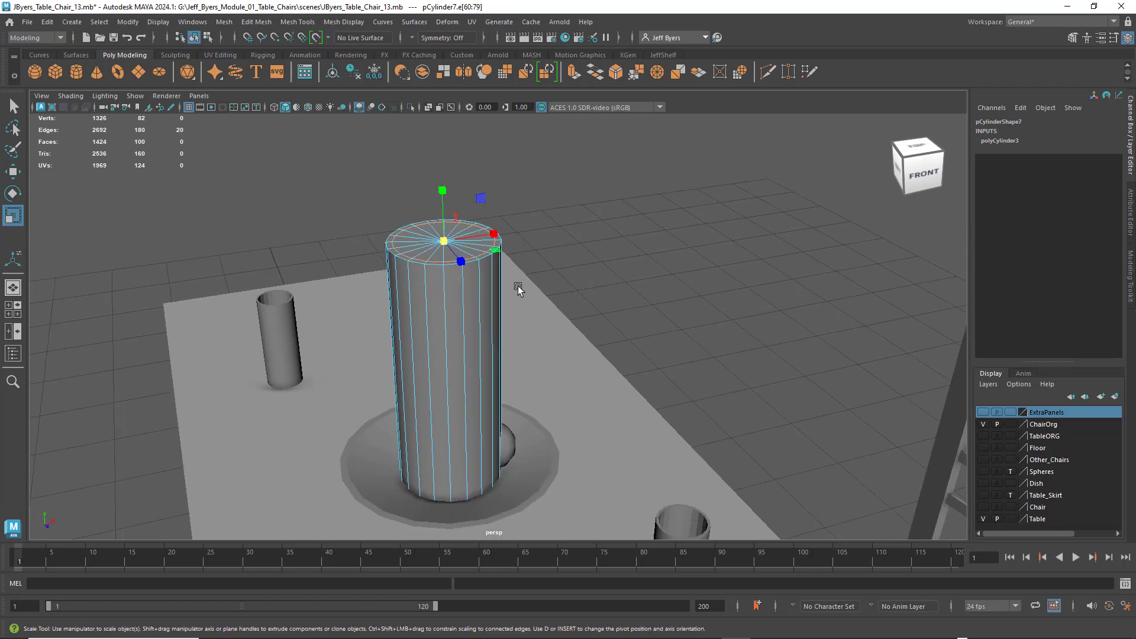
pyautogui.click(554, 212)
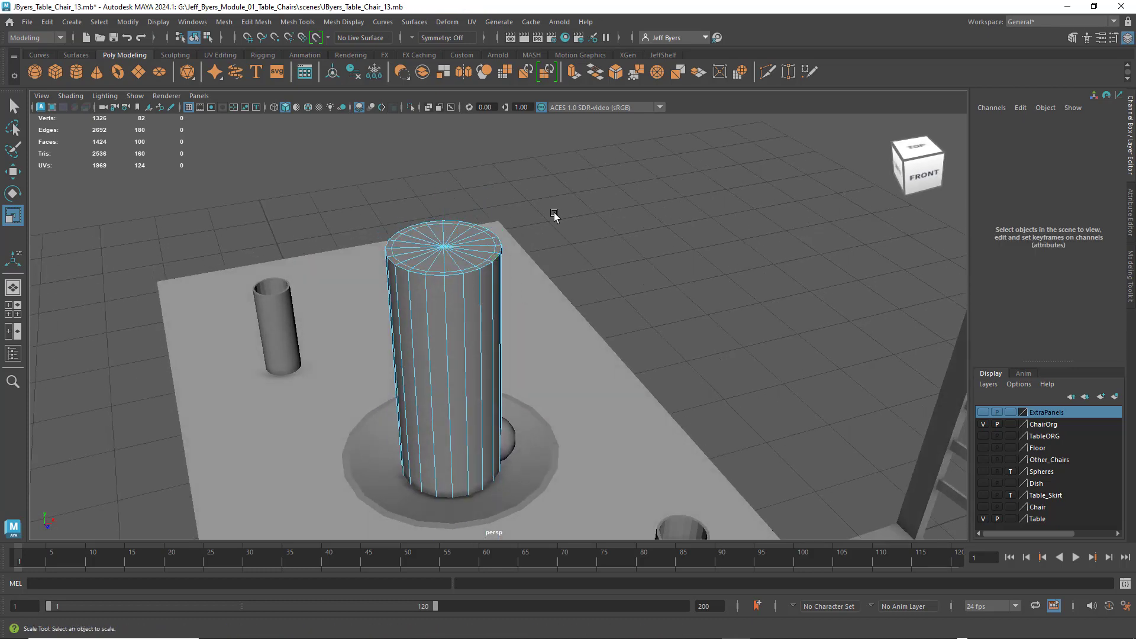
pyautogui.press('q')
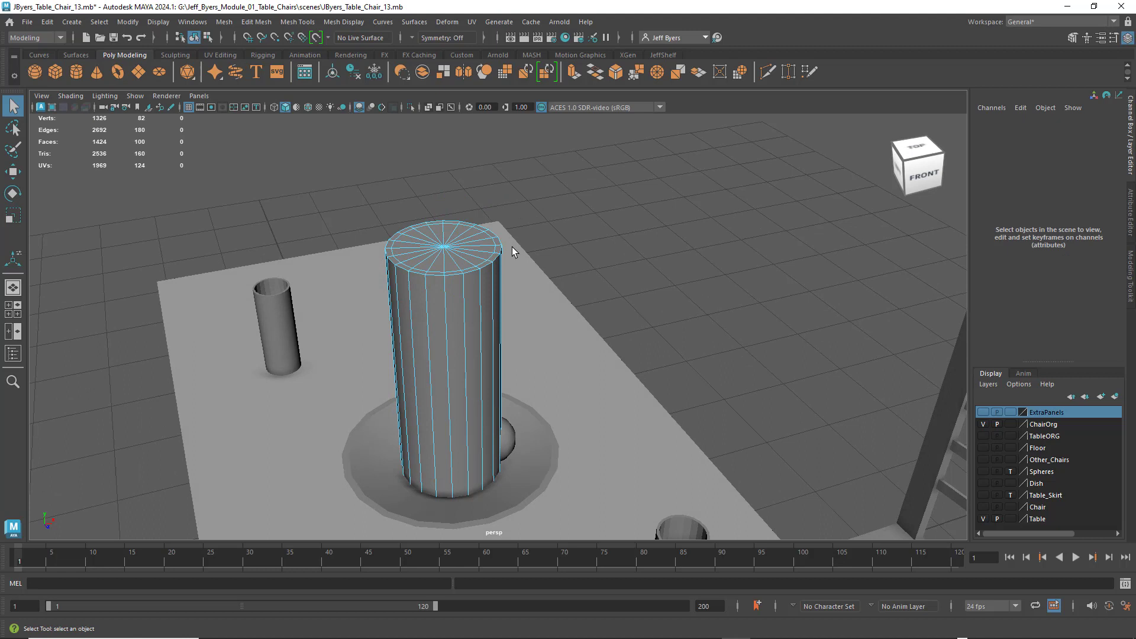
pyautogui.click(14, 150)
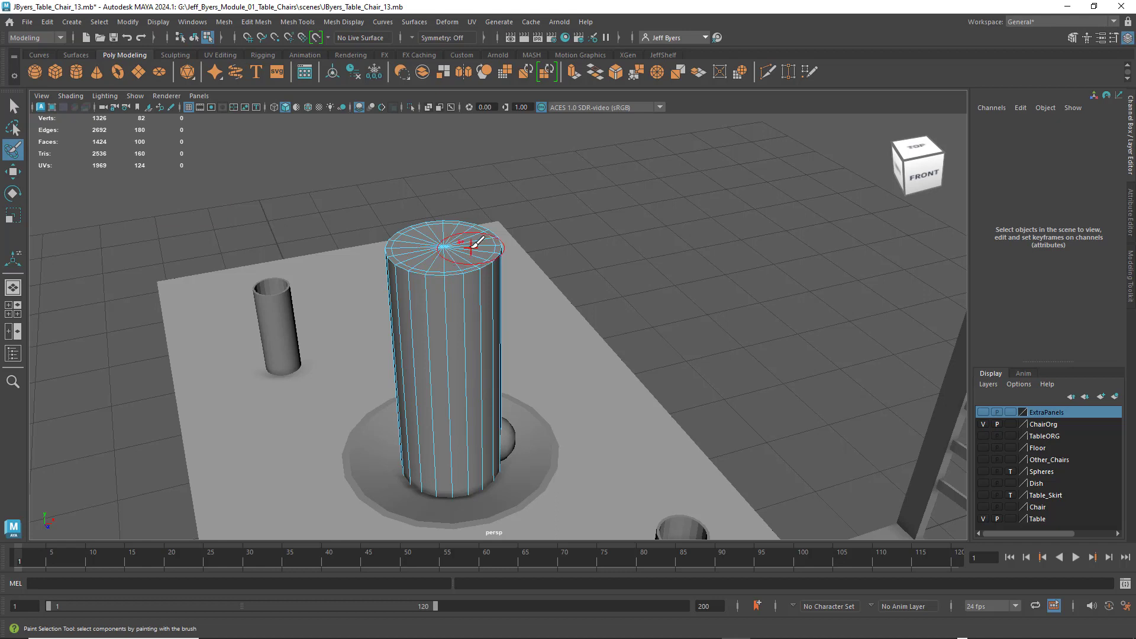
pyautogui.press('b')
pyautogui.moveTo(468, 255)
pyautogui.mouseDown()
pyautogui.moveTo(449, 255)
pyautogui.moveTo(490, 259)
pyautogui.moveTo(464, 258)
pyautogui.mouseUp()
pyautogui.click(465, 251)
pyautogui.click(453, 252)
pyautogui.rightClick(456, 256)
pyautogui.moveTo(457, 256); pyautogui.dragTo(456, 283, button='right')
pyautogui.moveTo(464, 254)
pyautogui.mouseDown()
pyautogui.moveTo(433, 236)
pyautogui.moveTo(473, 238)
pyautogui.moveTo(480, 252)
pyautogui.mouseUp()
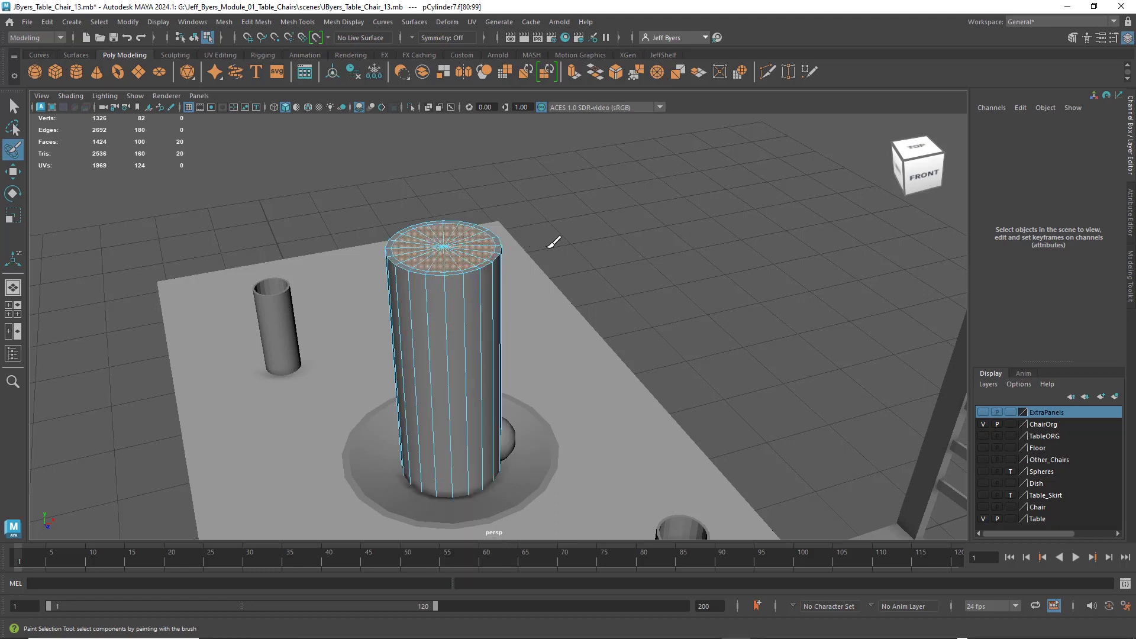
# - Extrude the selected faces inside the cylinder's top rim, moving them down to a Local Translate Z of about -0.054
pyautogui.moveTo(553, 242)
pyautogui.keyDown('alt'); pyautogui.mouseDown()
pyautogui.moveTo(538, 251)
pyautogui.moveTo(584, 215)
pyautogui.moveTo(594, 185)
pyautogui.moveTo(585, 230)
pyautogui.mouseUp(); pyautogui.keyUp('alt')
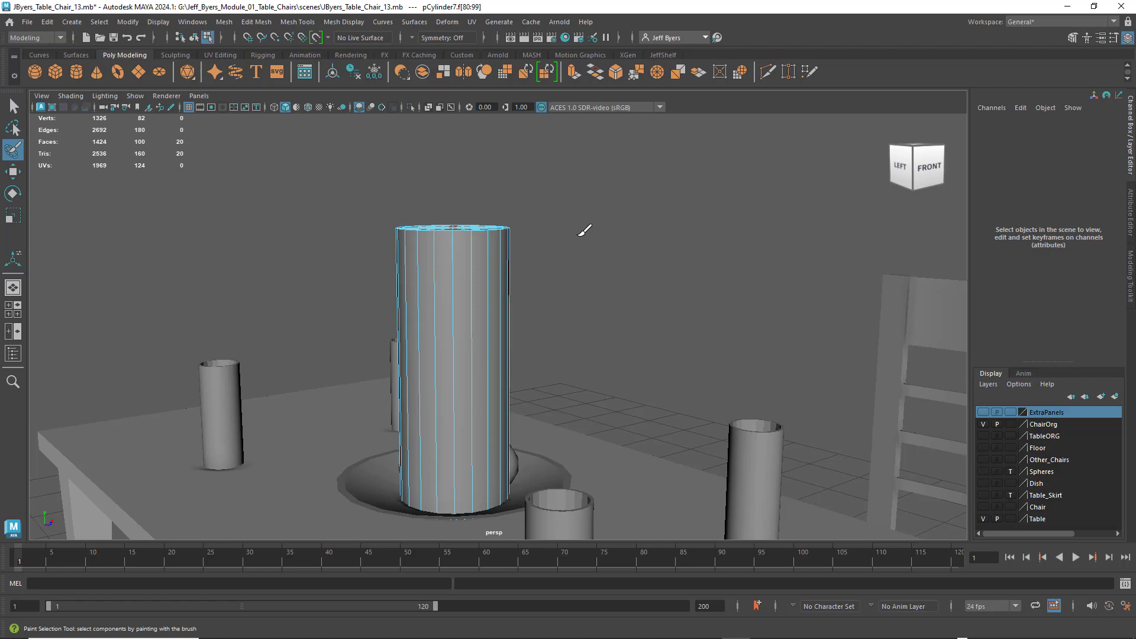
pyautogui.press('4')
pyautogui.moveTo(563, 249)
pyautogui.keyDown('alt'); pyautogui.mouseDown()
pyautogui.moveTo(546, 246)
pyautogui.moveTo(553, 198)
pyautogui.moveTo(512, 190)
pyautogui.moveTo(568, 272)
pyautogui.moveTo(538, 288)
pyautogui.moveTo(578, 234)
pyautogui.moveTo(569, 190)
pyautogui.moveTo(487, 288)
pyautogui.moveTo(581, 261)
pyautogui.moveTo(584, 223)
pyautogui.moveTo(627, 231)
pyautogui.moveTo(598, 272)
pyautogui.moveTo(431, 312)
pyautogui.moveTo(472, 306)
pyautogui.mouseUp(); pyautogui.keyUp('alt')
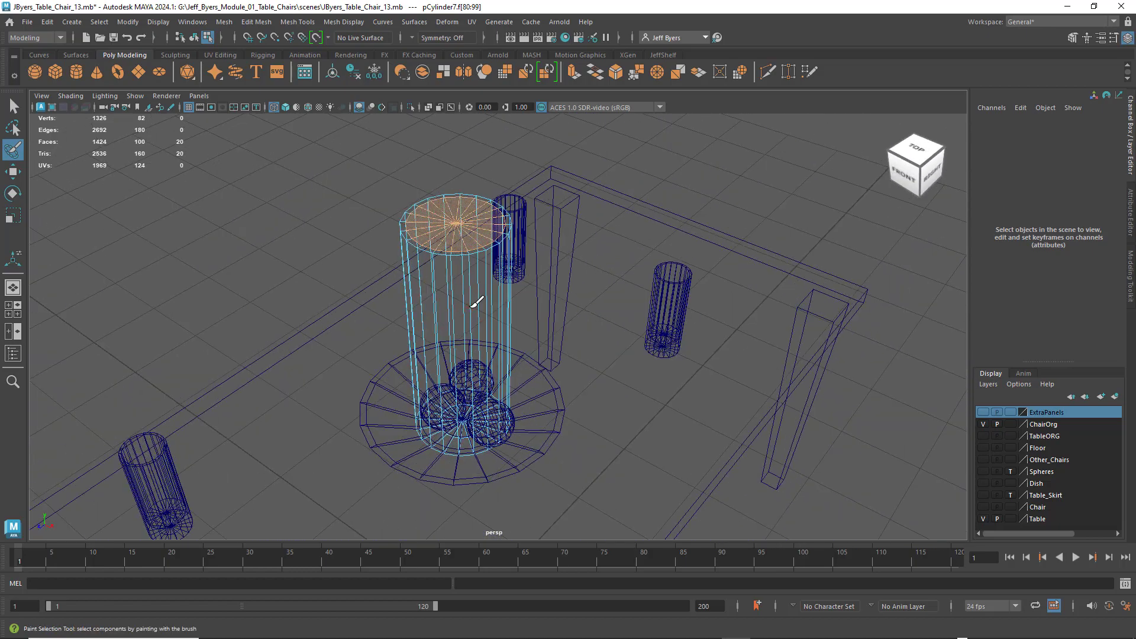
pyautogui.press('5')
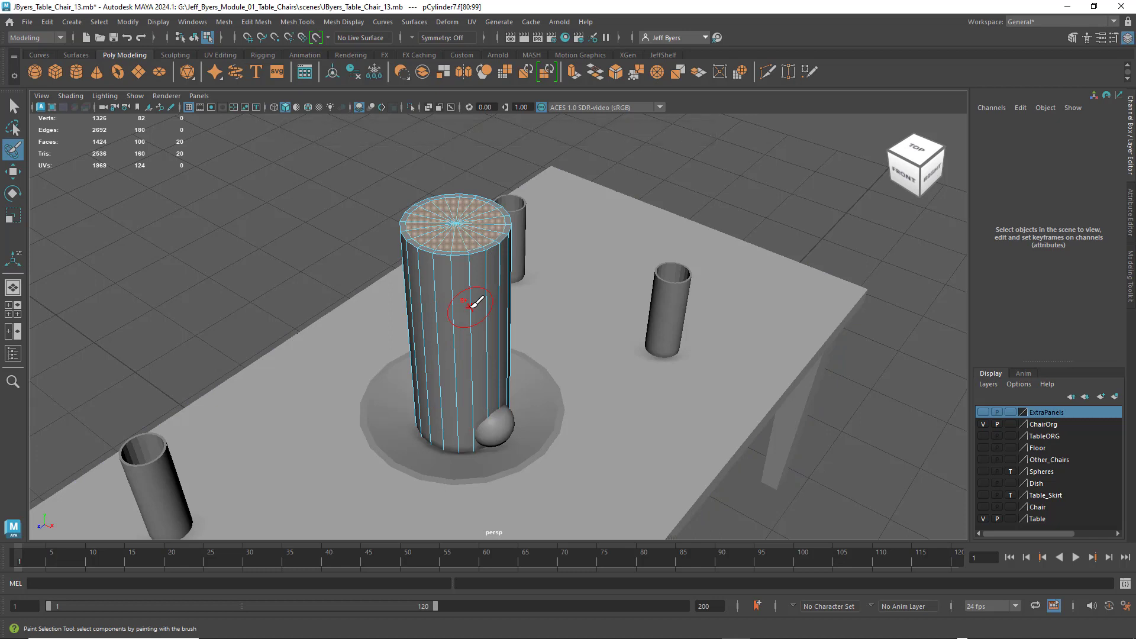
pyautogui.hotkey('ctrl', 'e')
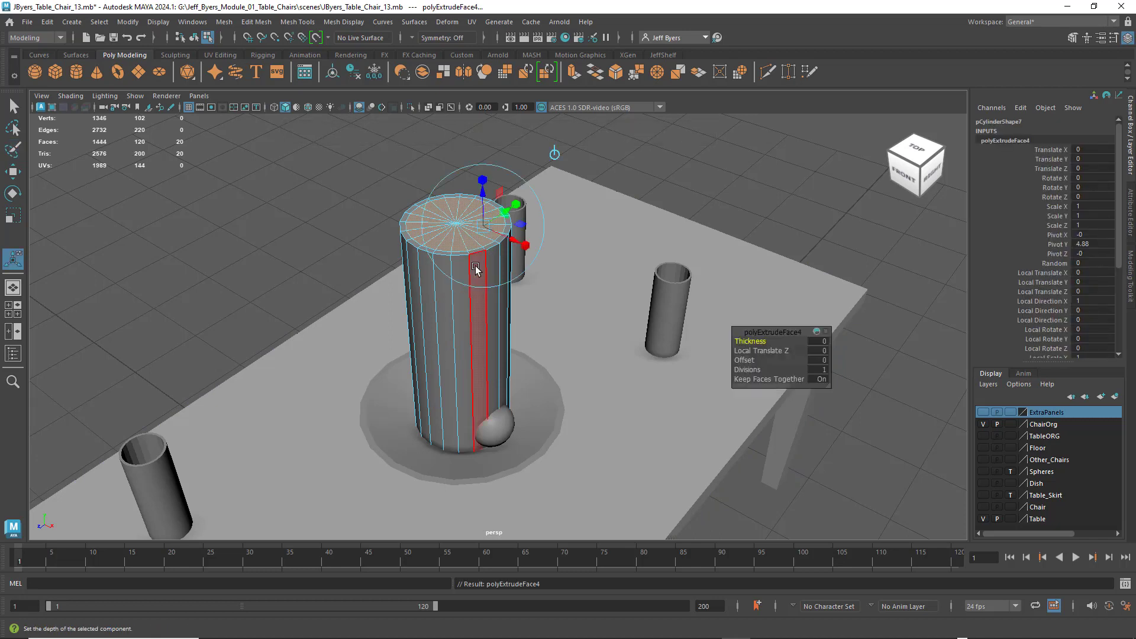
pyautogui.keyDown('alt'); pyautogui.moveTo(536, 275); pyautogui.dragTo(536, 246); pyautogui.keyUp('alt')
pyautogui.scroll(3, 537, 245)
pyautogui.keyDown('alt'); pyautogui.moveTo(535, 251); pyautogui.dragTo(558, 323, button='middle'); pyautogui.keyUp('alt')
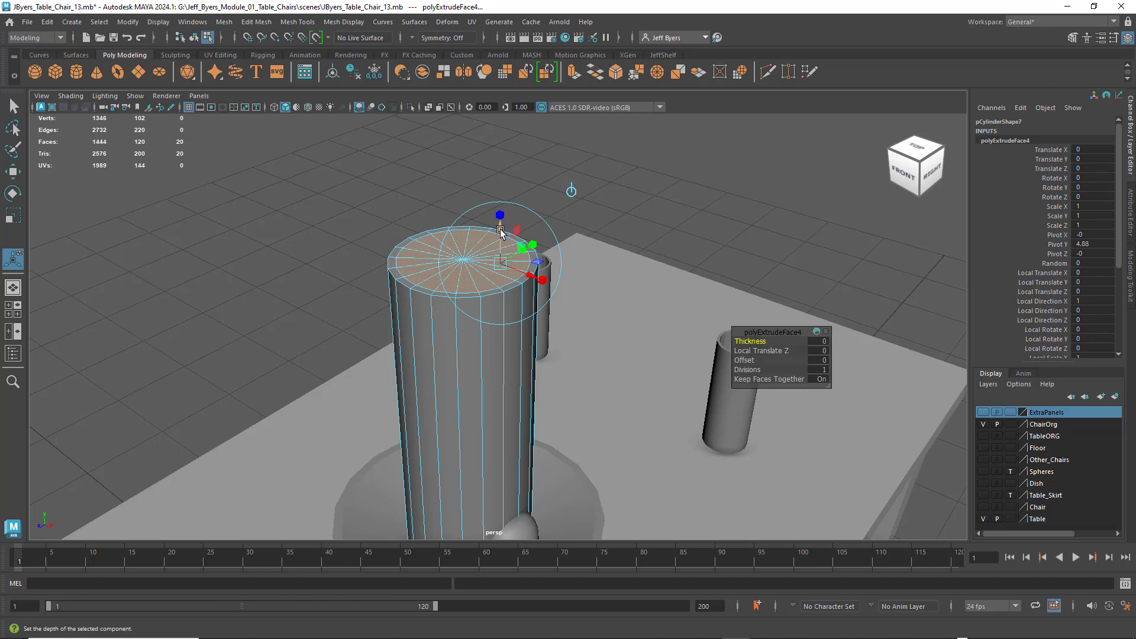
pyautogui.moveTo(500, 231); pyautogui.dragTo(561, 265)
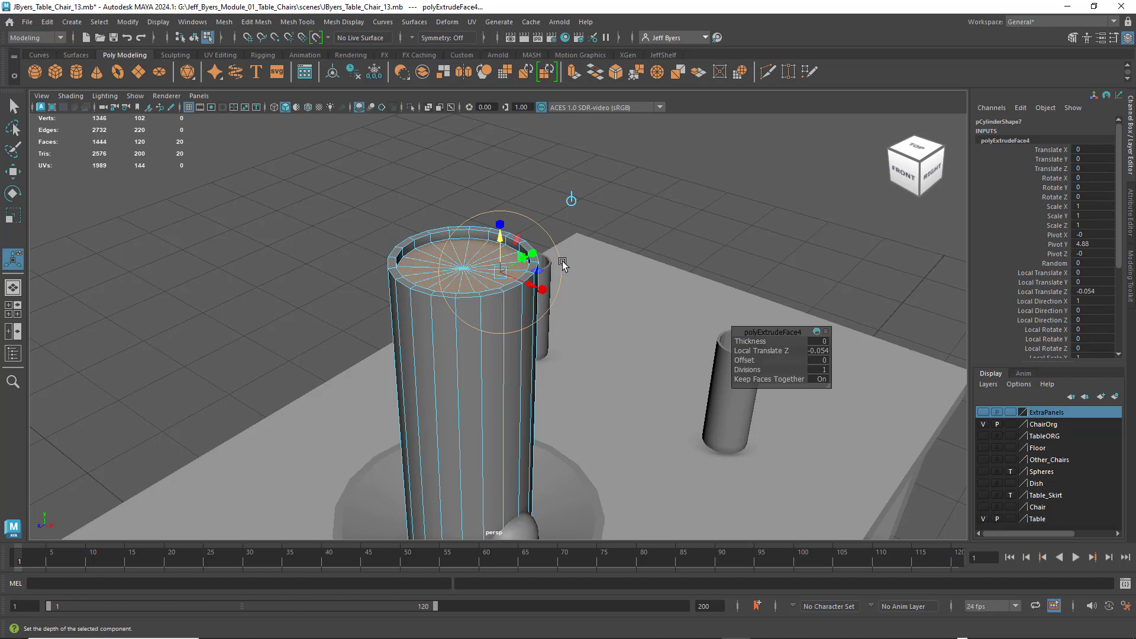
# - Move the extruded faces straight down inside the cylinder to about Y 3.23, leaving a thick base for the vessel
pyautogui.press('w')
pyautogui.moveTo(463, 221); pyautogui.dragTo(474, 348)
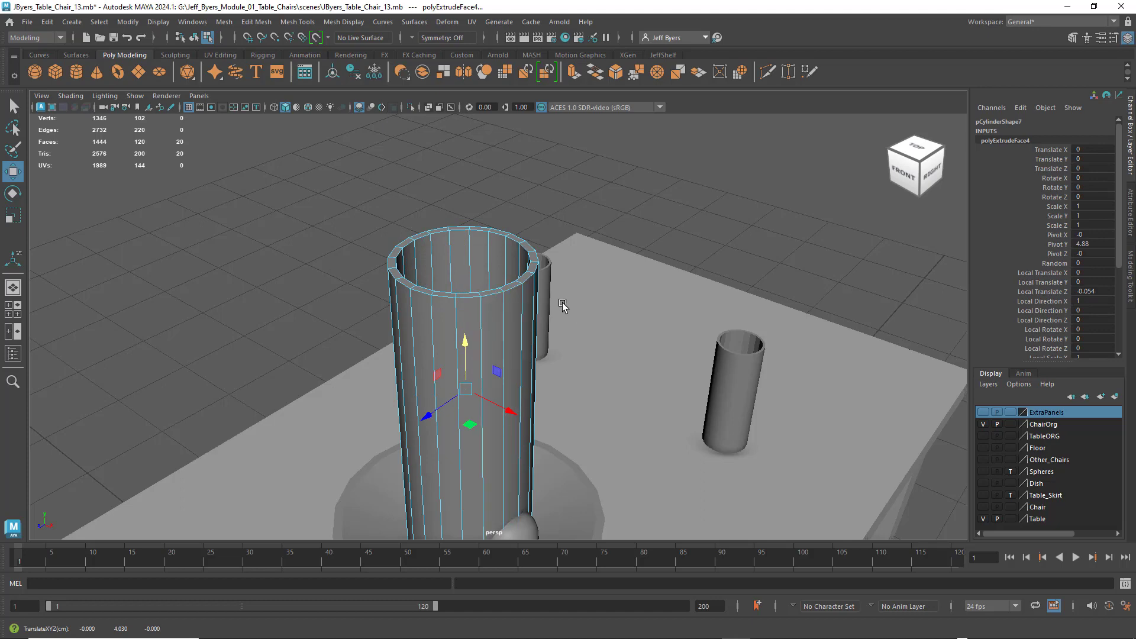
pyautogui.moveTo(562, 305)
pyautogui.keyDown('alt'); pyautogui.mouseDown()
pyautogui.moveTo(563, 340)
pyautogui.moveTo(569, 305)
pyautogui.mouseUp(); pyautogui.keyUp('alt')
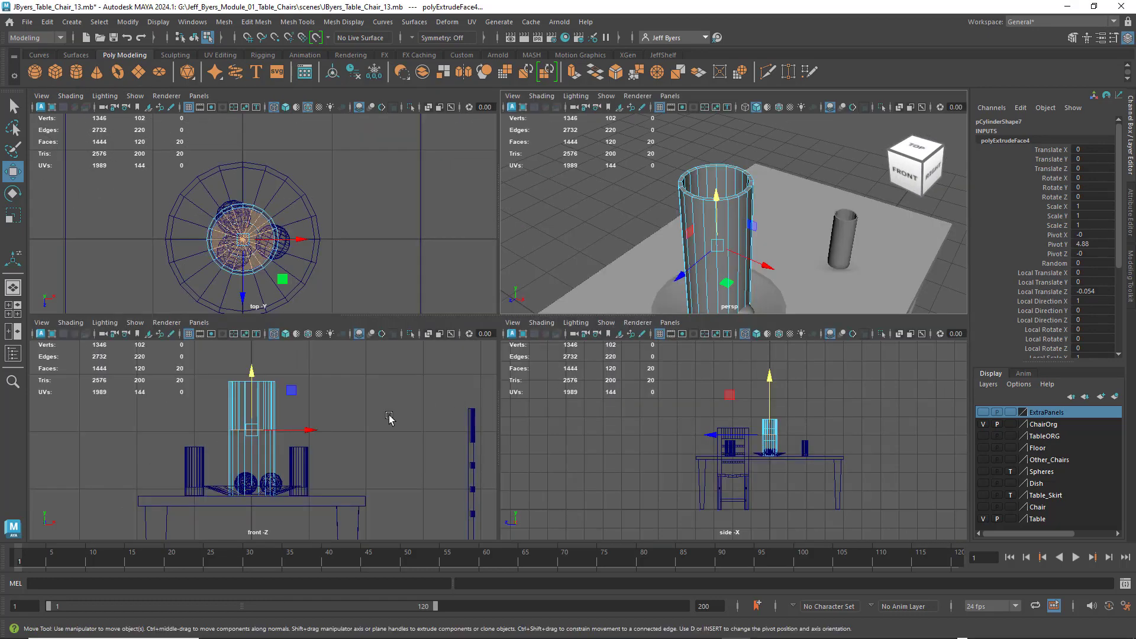
pyautogui.press('space')
pyautogui.scroll(2, 453, 364)
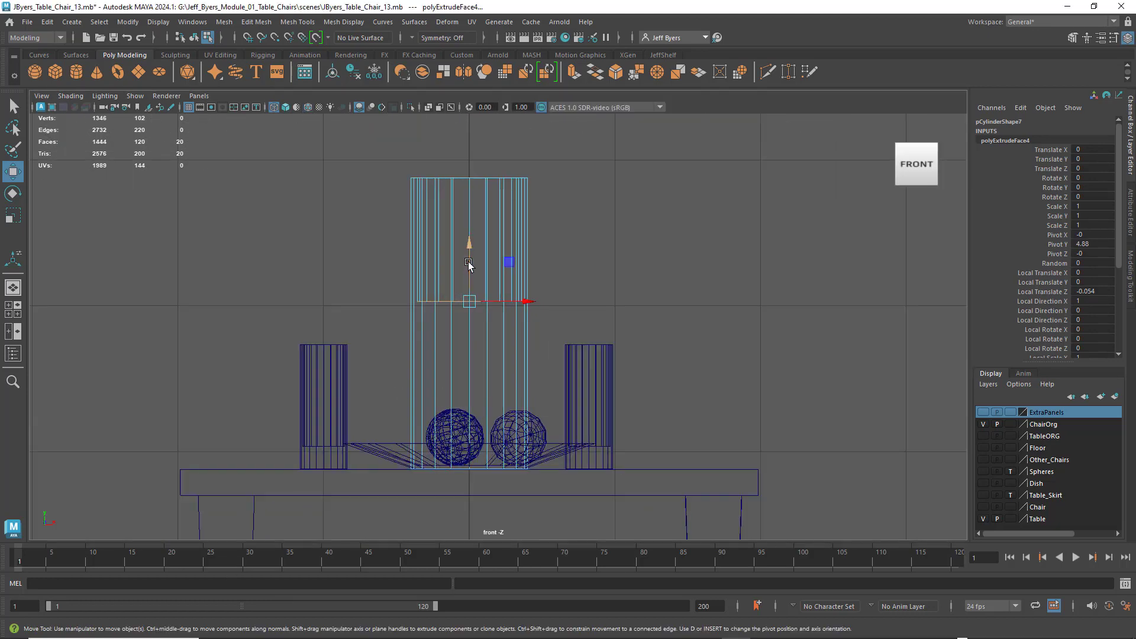
pyautogui.press('4')
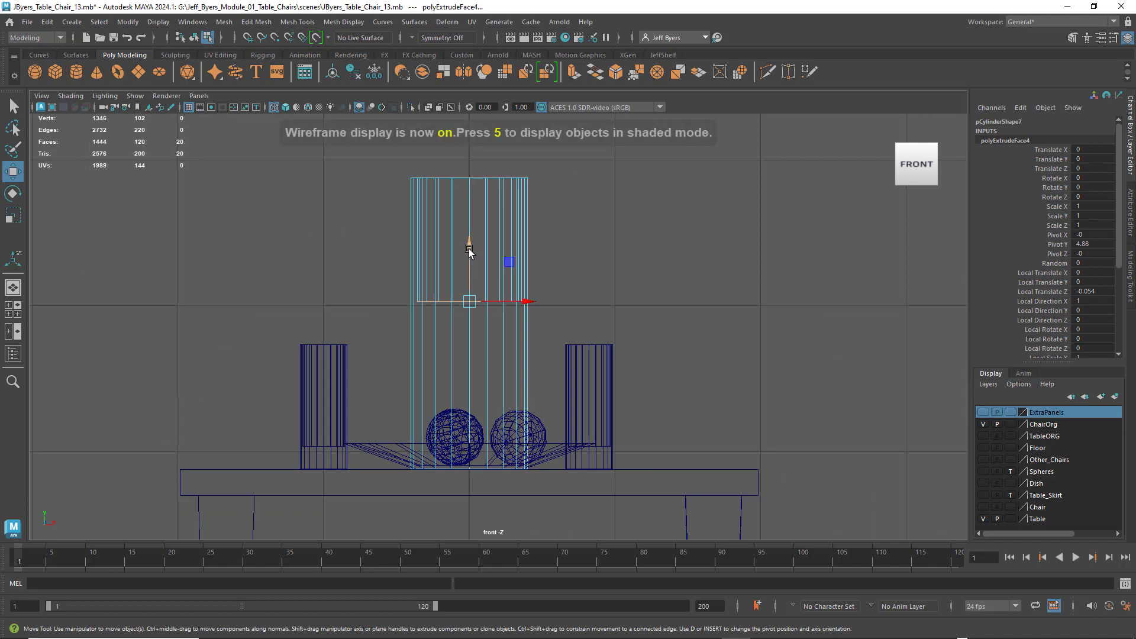
pyautogui.moveTo(468, 242); pyautogui.dragTo(465, 360)
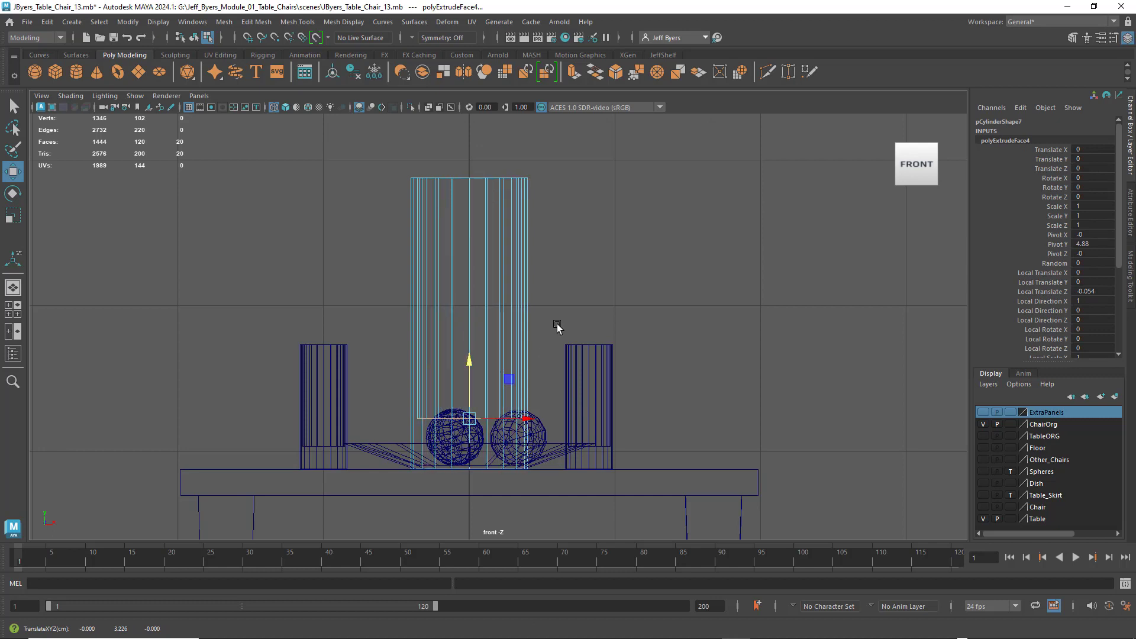
# - Select the whole cylinder, move its pivot down to its base on the tabletop and scale it uniformly to about 0.424
pyautogui.rightClick(475, 274)
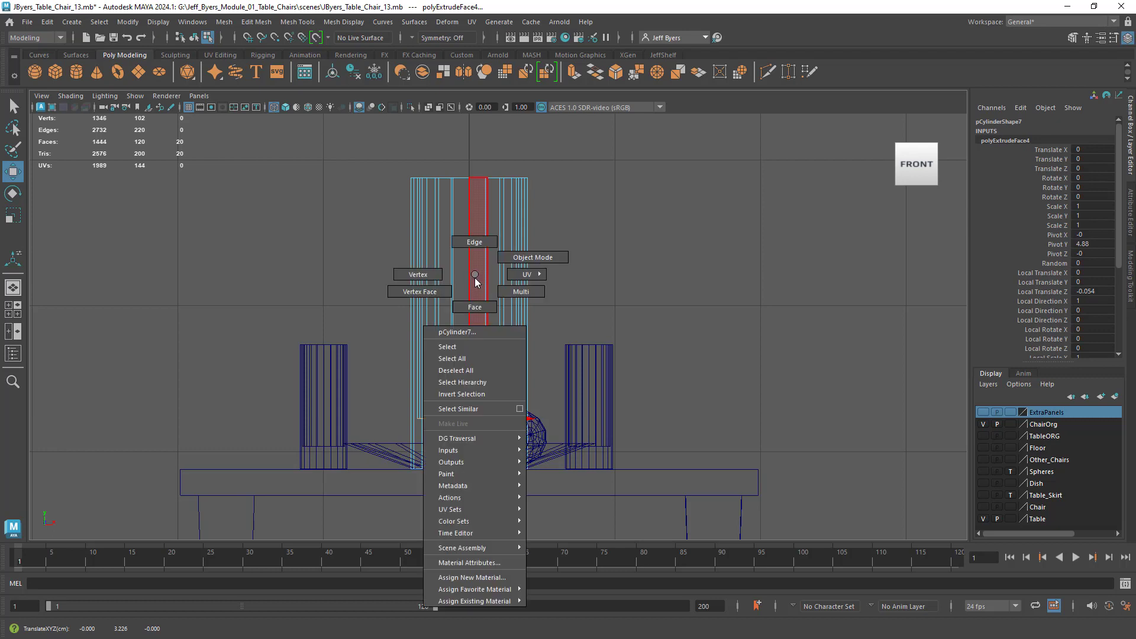
pyautogui.click(464, 346)
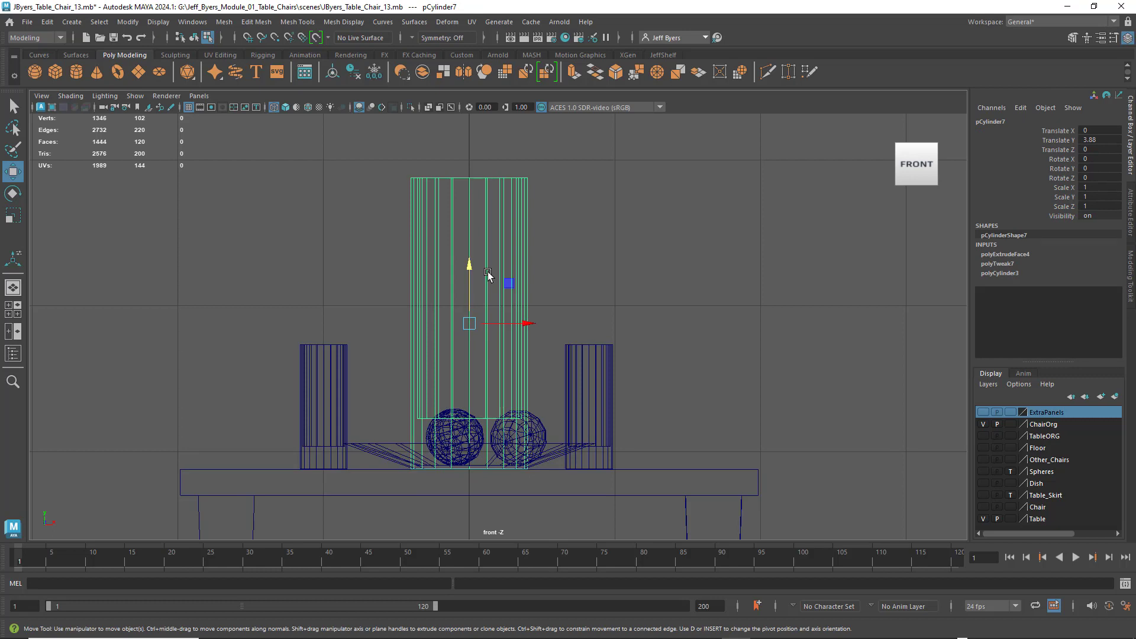
pyautogui.press('d')
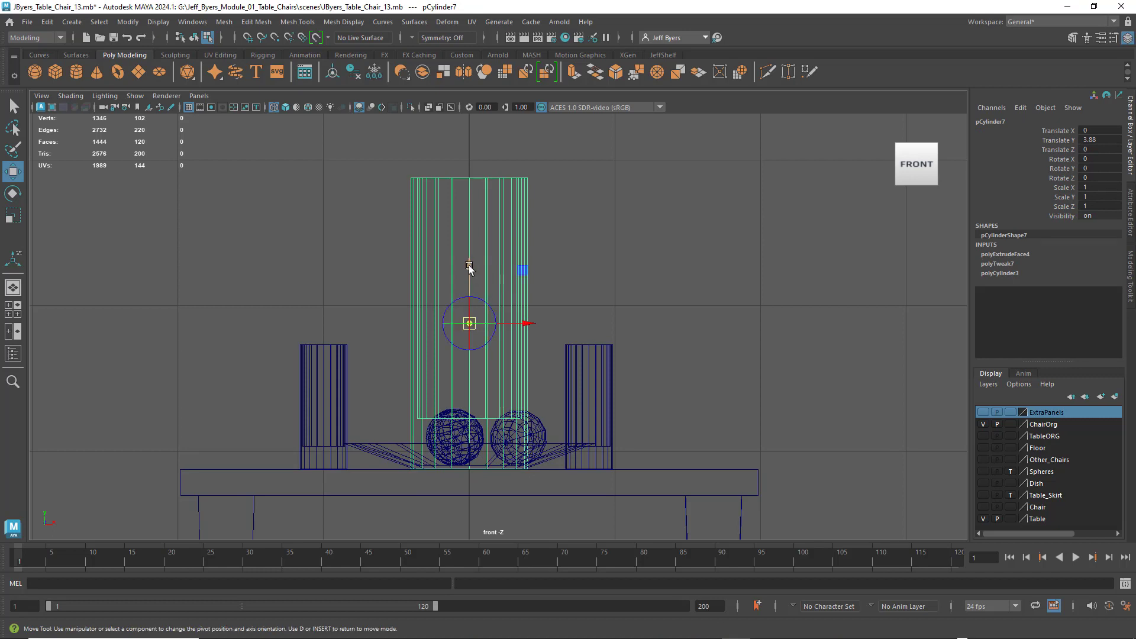
pyautogui.moveTo(469, 269); pyautogui.dragTo(480, 413)
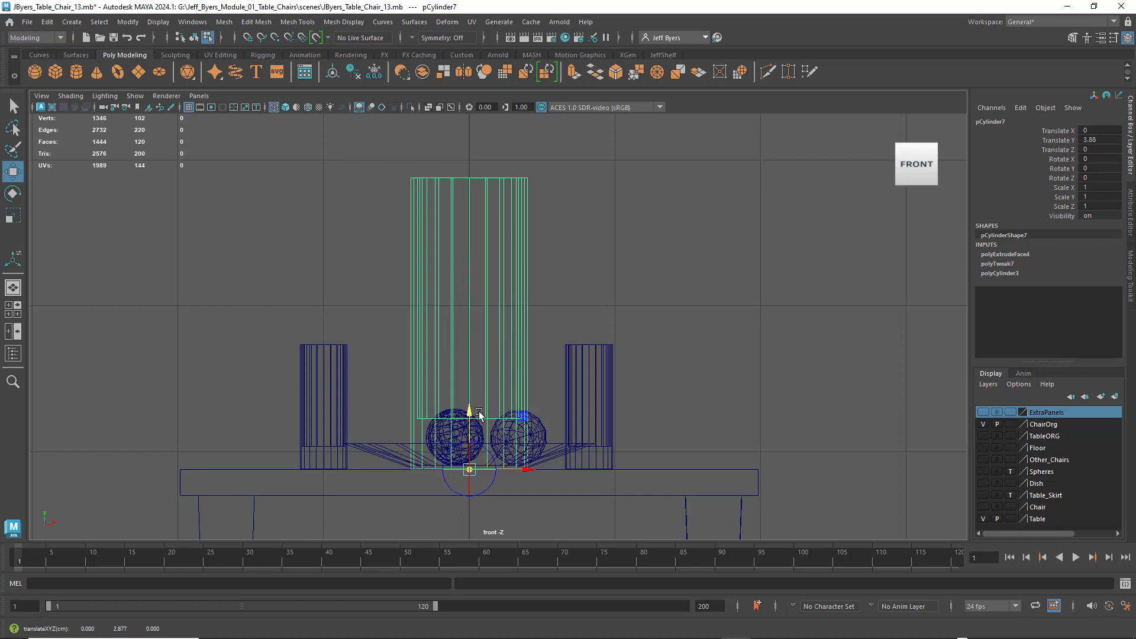
pyautogui.press('d')
pyautogui.press('r')
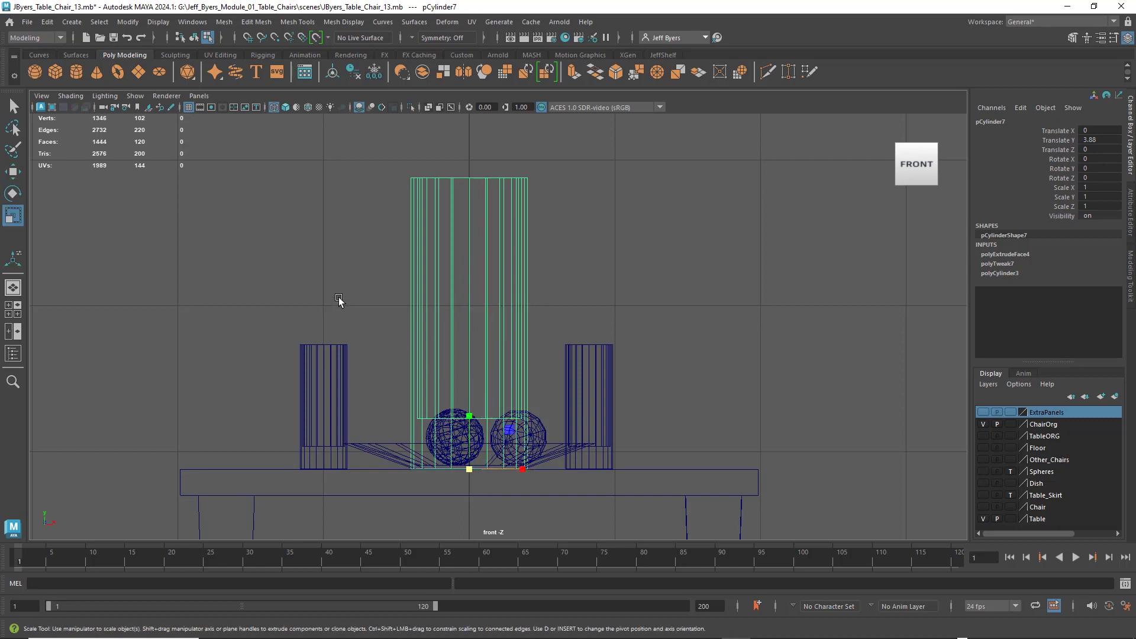
pyautogui.moveTo(476, 466); pyautogui.dragTo(296, 439)
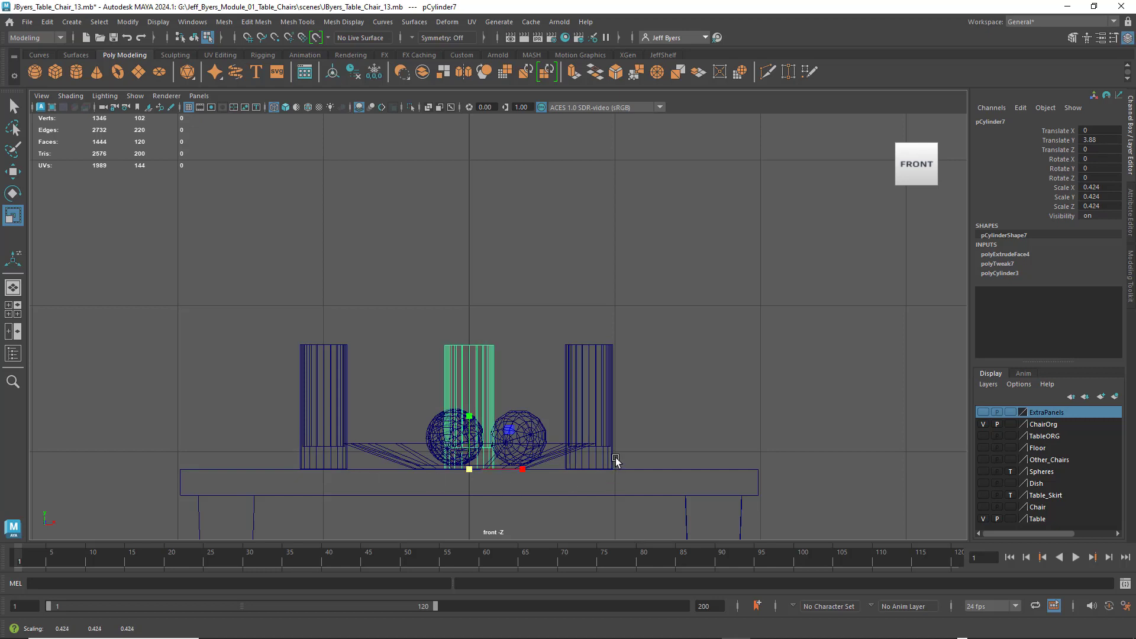
# - Delete the scaled cylinder and return to the perspective view
pyautogui.press('Delete')
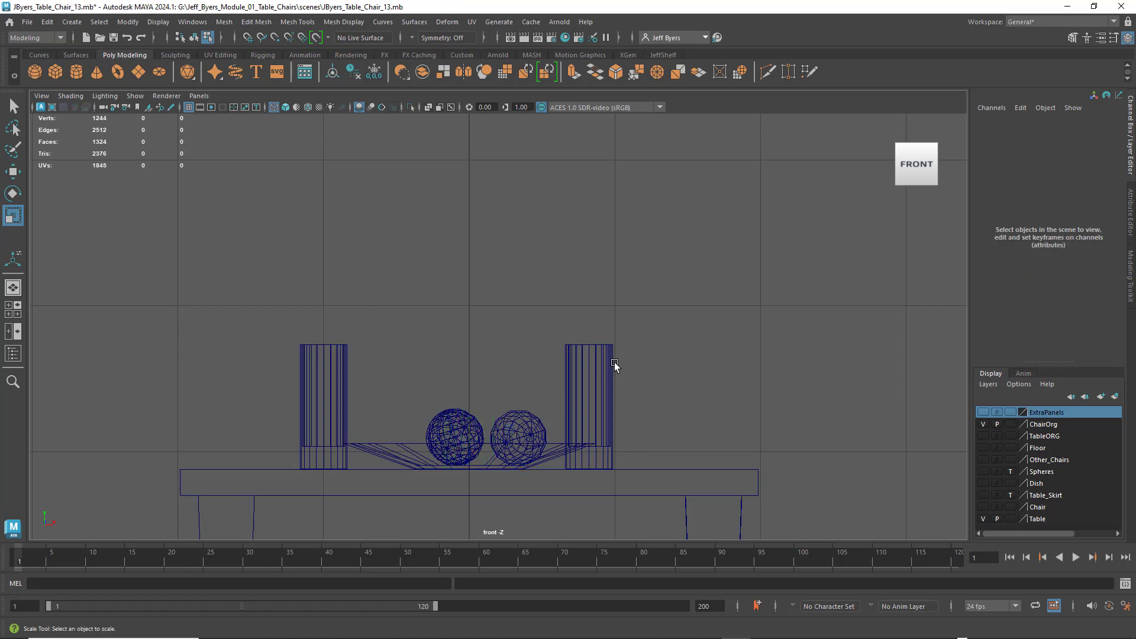
pyautogui.press('space')
pyautogui.press('space')
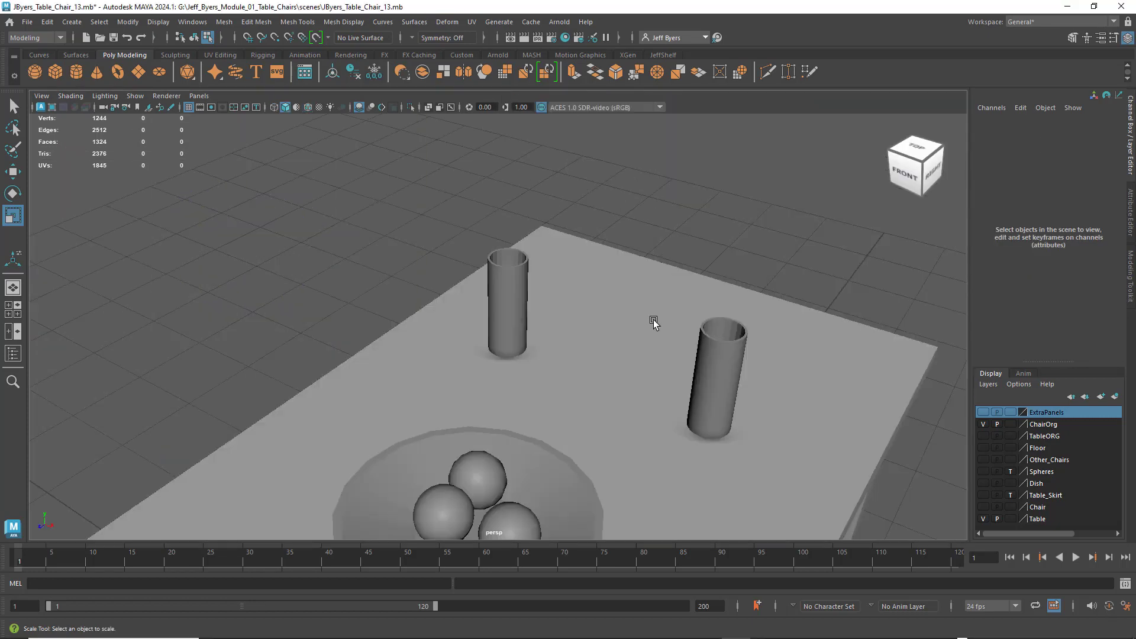
# - Examine the rim, wall and interior faces of the existing hollow cup beside the dish from several angles
pyautogui.keyDown('alt'); pyautogui.moveTo(669, 349); pyautogui.dragTo(585, 355); pyautogui.keyUp('alt')
pyautogui.keyDown('alt'); pyautogui.moveTo(705, 447); pyautogui.dragTo(557, 291, button='middle'); pyautogui.keyUp('alt')
pyautogui.scroll(6, 522, 358)
pyautogui.click(499, 325)
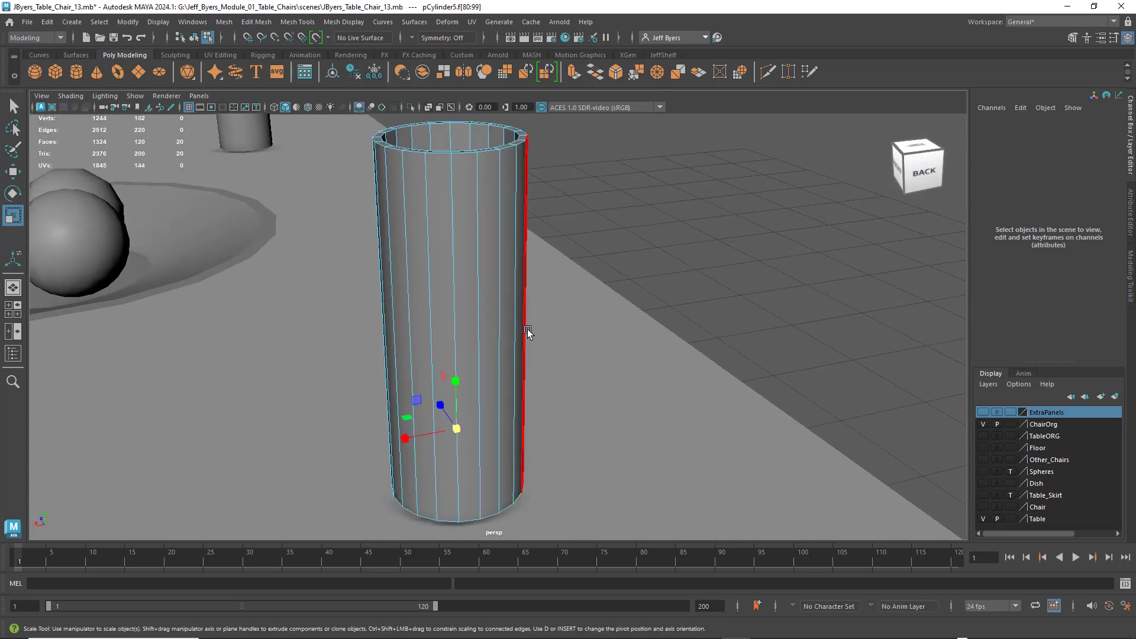
pyautogui.keyDown('alt'); pyautogui.moveTo(529, 330); pyautogui.dragTo(525, 370); pyautogui.keyUp('alt')
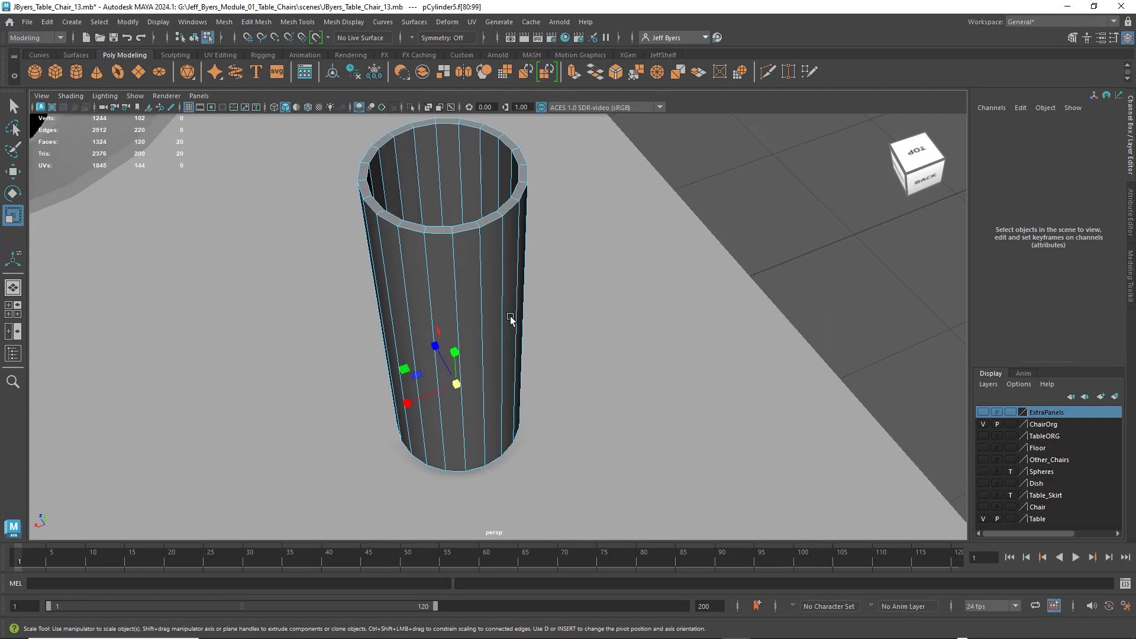
pyautogui.click(758, 213)
pyautogui.keyDown('alt'); pyautogui.moveTo(535, 218); pyautogui.dragTo(489, 249); pyautogui.keyUp('alt')
pyautogui.moveTo(489, 248); pyautogui.dragTo(472, 323, button='right')
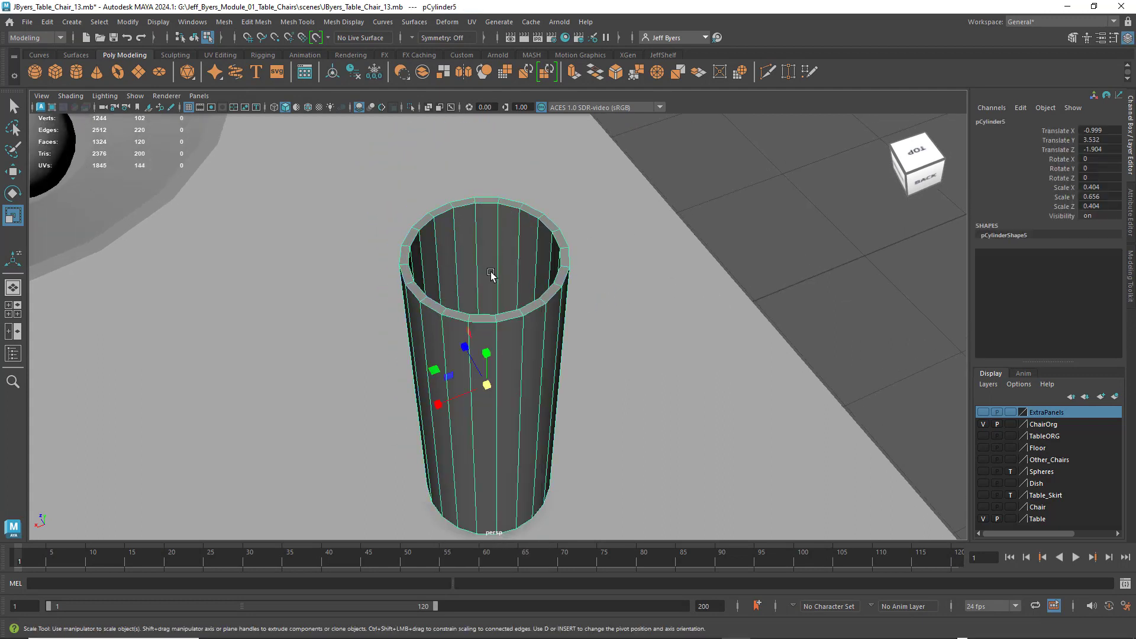
pyautogui.click(754, 172)
pyautogui.keyDown('alt'); pyautogui.moveTo(698, 207); pyautogui.dragTo(537, 205); pyautogui.keyUp('alt')
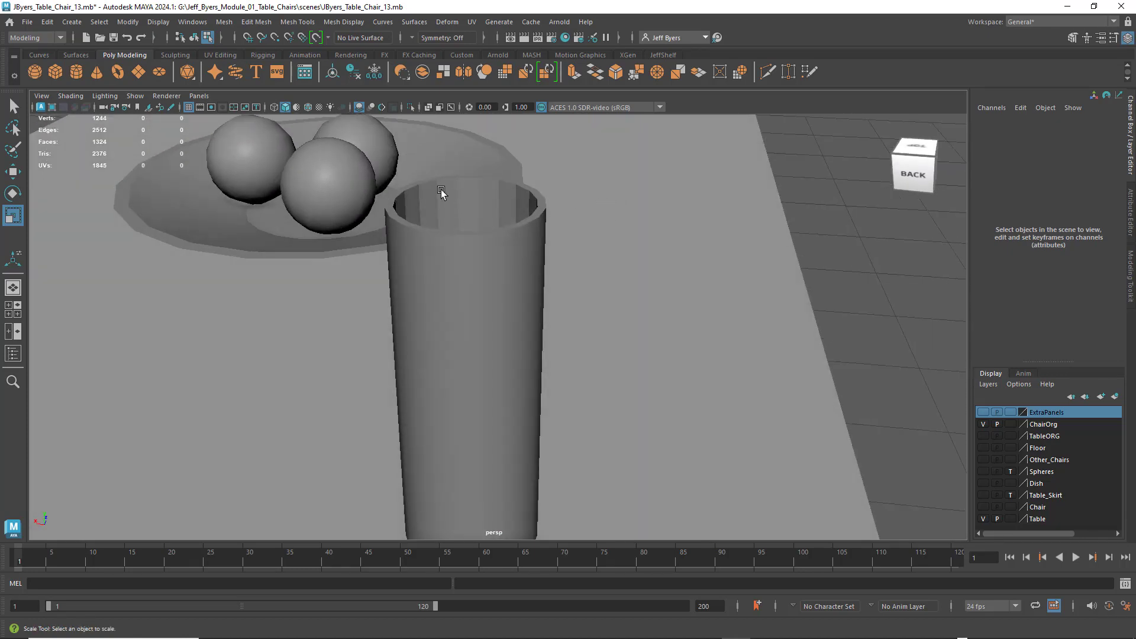
pyautogui.moveTo(510, 199)
pyautogui.keyDown('alt'); pyautogui.mouseDown()
pyautogui.moveTo(474, 213)
pyautogui.moveTo(447, 200)
pyautogui.moveTo(511, 210)
pyautogui.mouseUp(); pyautogui.keyUp('alt')
pyautogui.moveTo(512, 210); pyautogui.dragTo(467, 274, button='right')
pyautogui.keyDown('alt'); pyautogui.moveTo(546, 218); pyautogui.dragTo(639, 236); pyautogui.keyUp('alt')
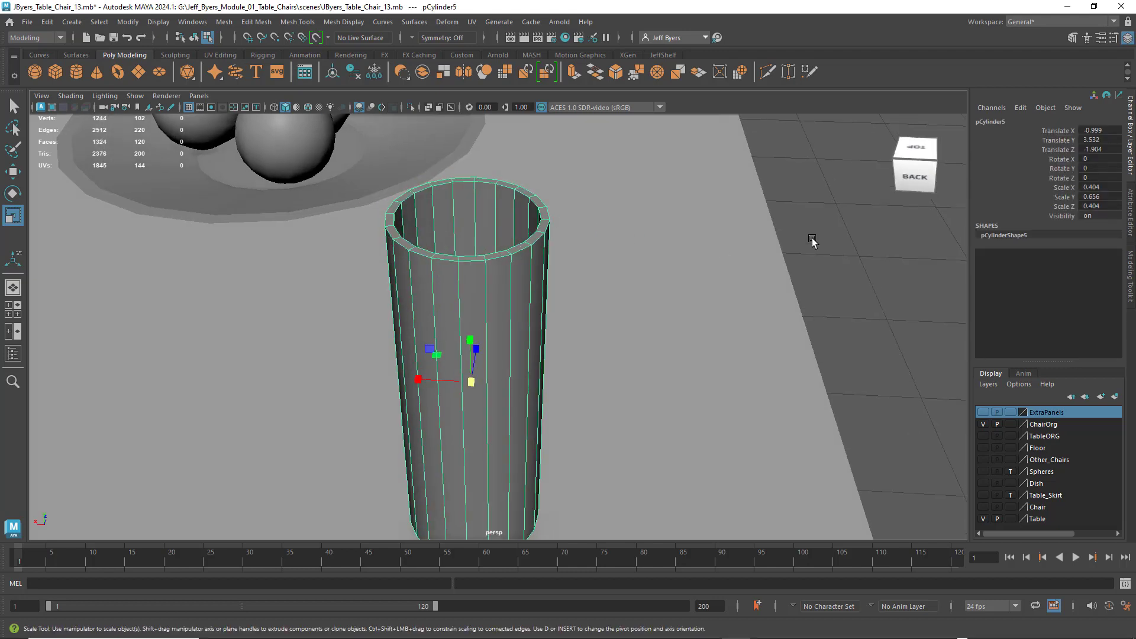
pyautogui.click(698, 228)
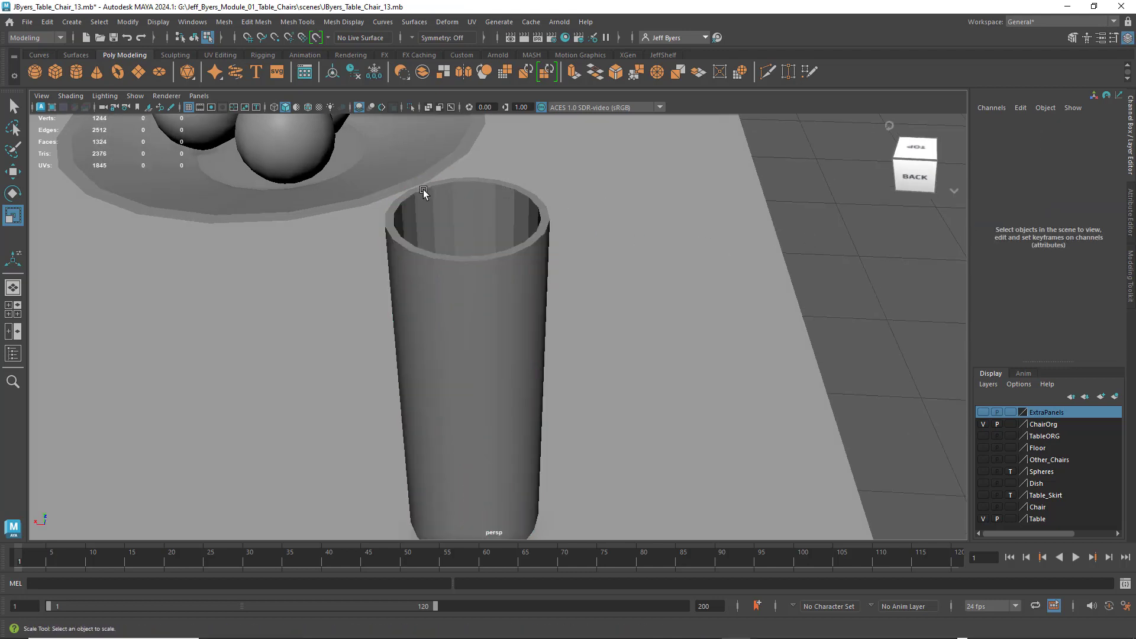
pyautogui.moveTo(484, 204); pyautogui.dragTo(482, 230, button='right')
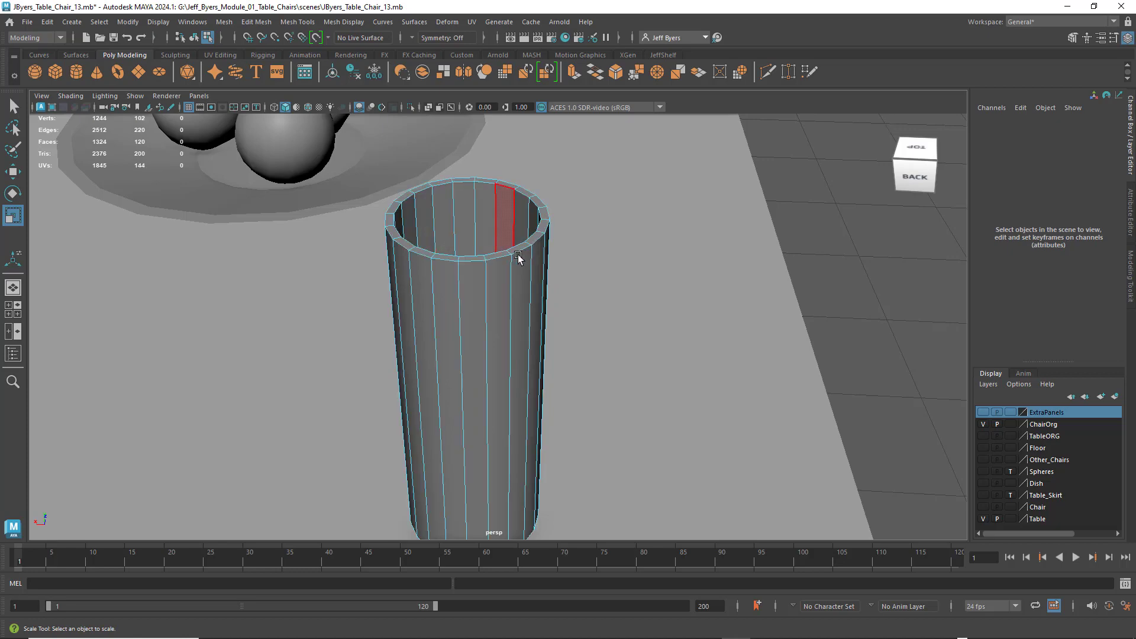
pyautogui.keyDown('alt'); pyautogui.moveTo(502, 292); pyautogui.dragTo(494, 275); pyautogui.keyUp('alt')
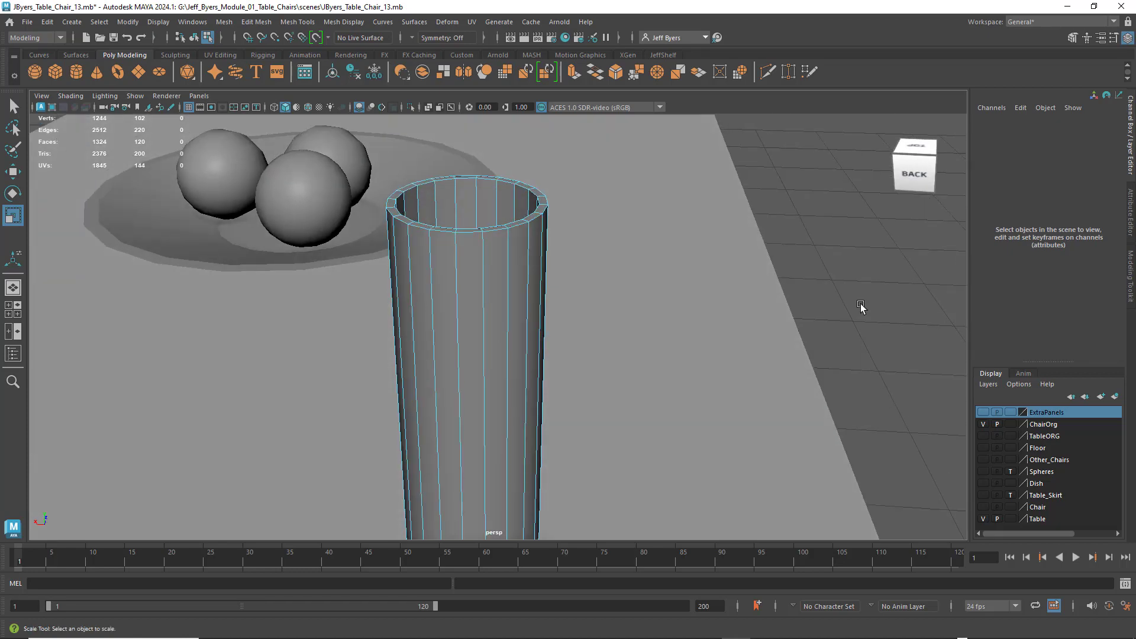
pyautogui.moveTo(515, 287)
pyautogui.keyDown('alt'); pyautogui.mouseDown()
pyautogui.moveTo(503, 304)
pyautogui.moveTo(510, 294)
pyautogui.mouseUp(); pyautogui.keyUp('alt')
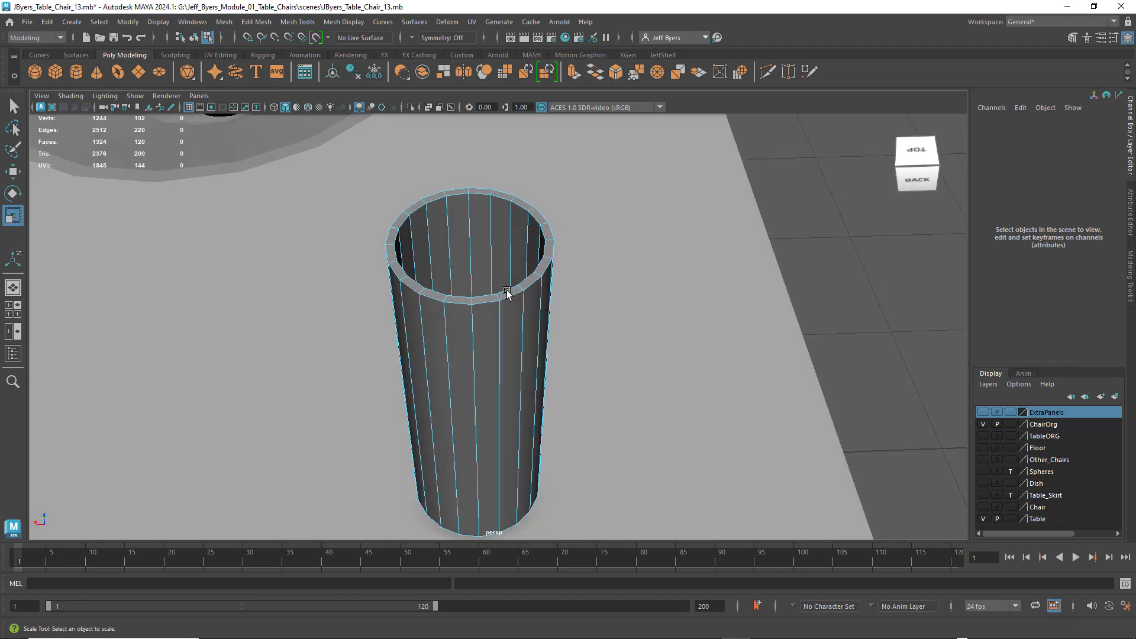
# - Switch the existing cup to edge selection and marquee-select the vertical edges of its walls
pyautogui.rightClick(487, 252)
pyautogui.click(488, 218)
pyautogui.keyDown('alt'); pyautogui.moveTo(515, 243); pyautogui.dragTo(554, 235); pyautogui.keyUp('alt')
pyautogui.scroll(-5, 554, 234)
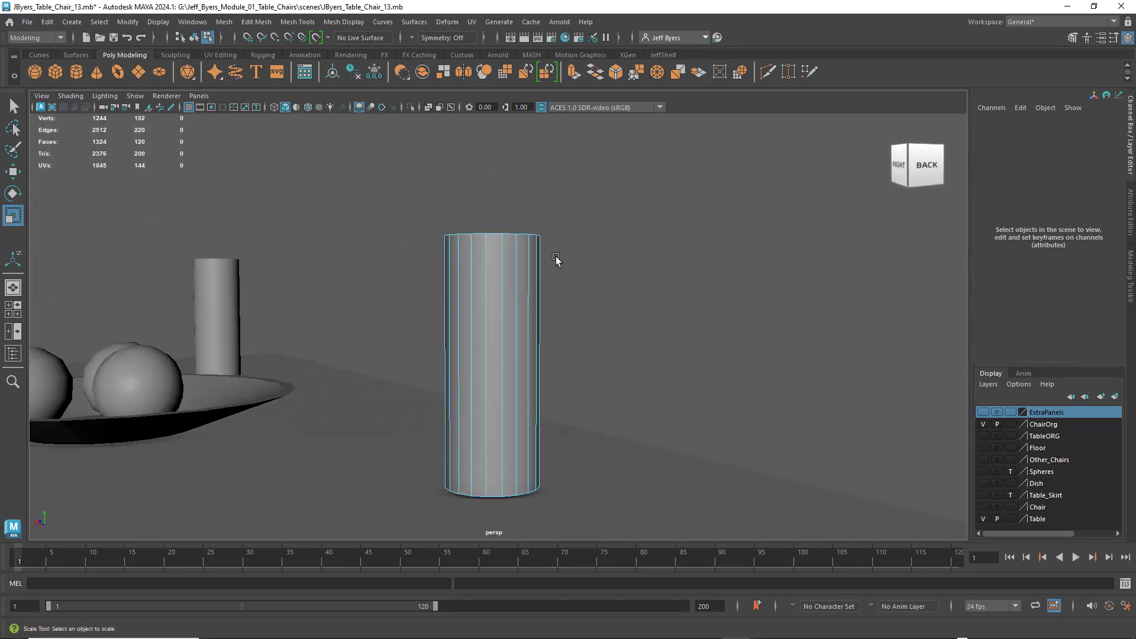
pyautogui.keyDown('alt'); pyautogui.moveTo(555, 261); pyautogui.dragTo(596, 213, button='middle'); pyautogui.keyUp('alt')
pyautogui.moveTo(424, 234); pyautogui.dragTo(657, 198)
pyautogui.scroll(3, 576, 278)
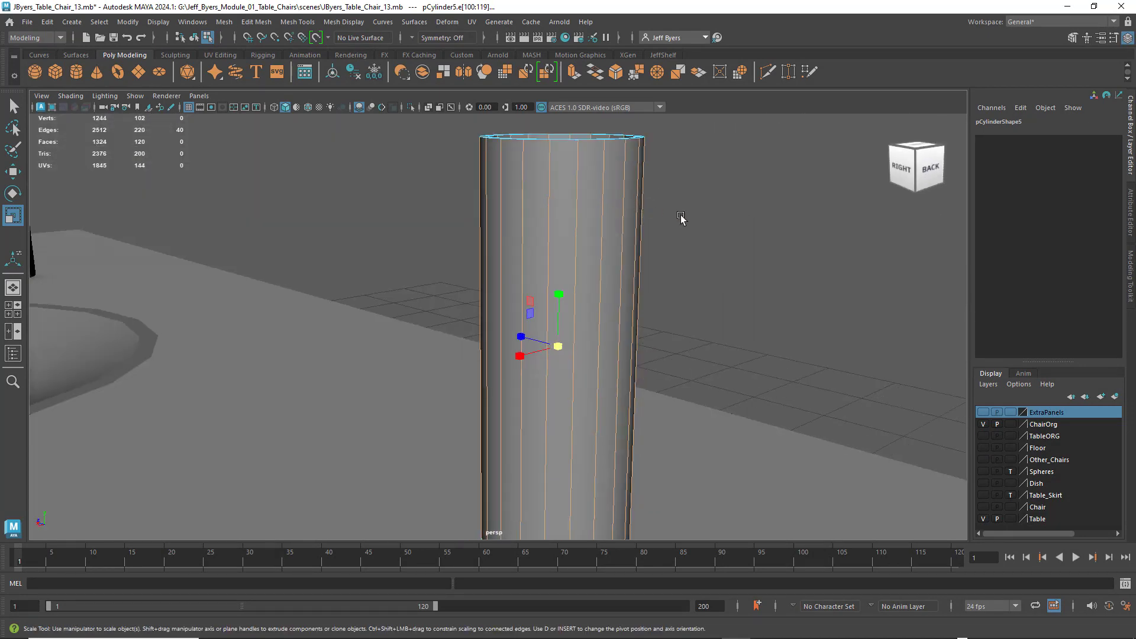
# - Clear the selection, pick several vertical edges on the cup's inner wall one by one, and deselect them
pyautogui.click(680, 219)
pyautogui.keyDown('alt'); pyautogui.moveTo(614, 255); pyautogui.dragTo(582, 290); pyautogui.keyUp('alt')
pyautogui.click(560, 220)
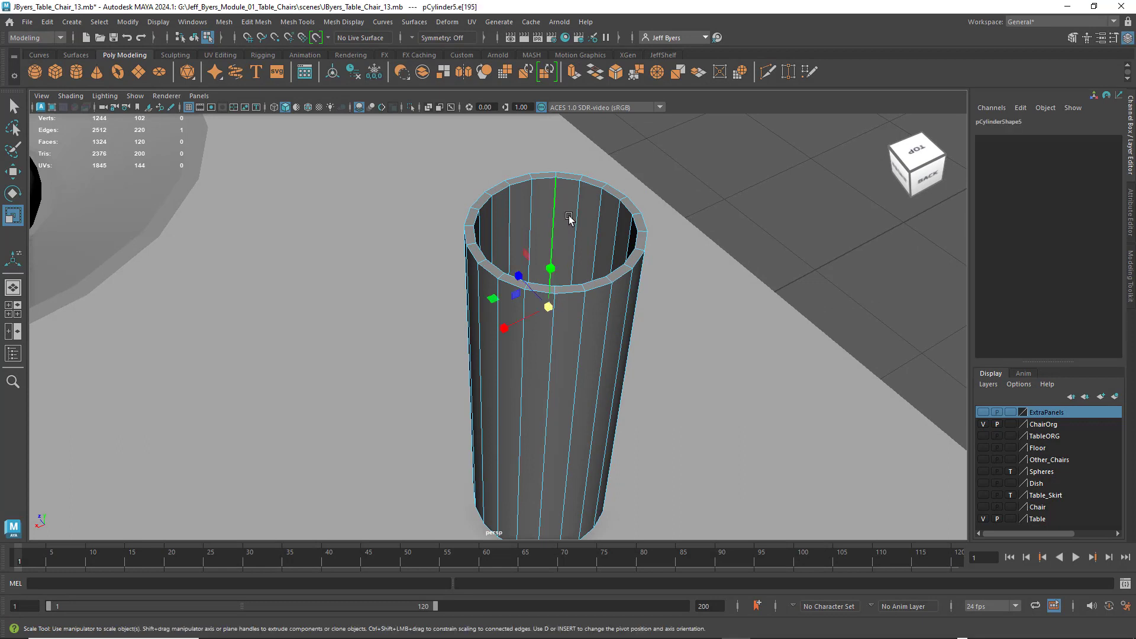
pyautogui.press('q')
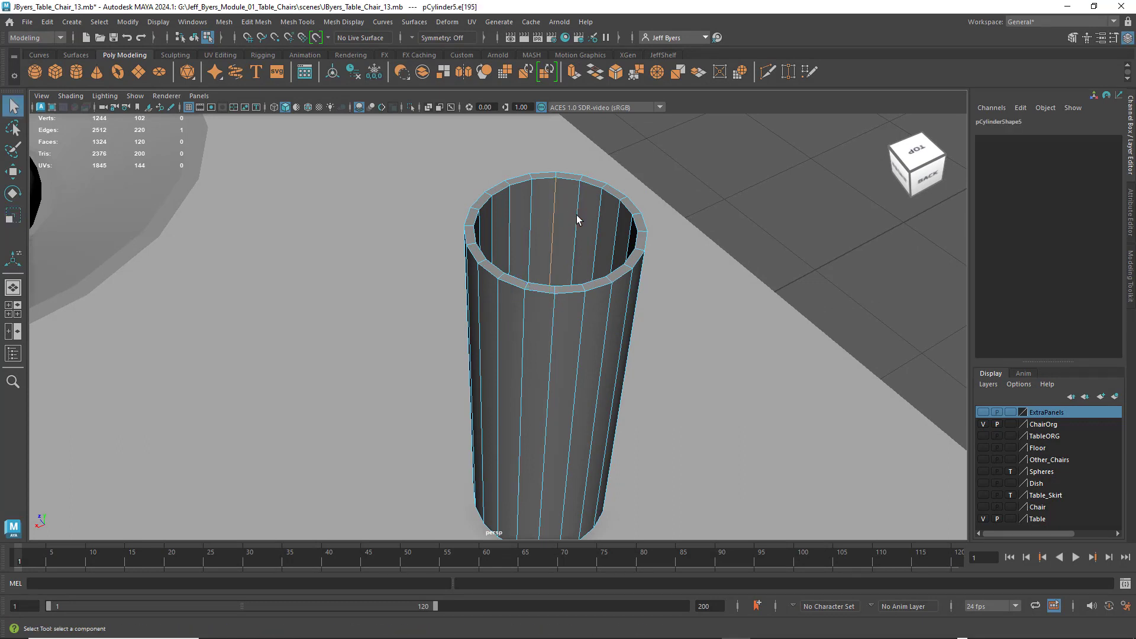
pyautogui.keyDown('shift'); pyautogui.click(578, 217); pyautogui.keyUp('shift')
pyautogui.keyDown('shift'); pyautogui.click(596, 222); pyautogui.keyUp('shift')
pyautogui.keyDown('shift'); pyautogui.click(617, 232); pyautogui.keyUp('shift')
pyautogui.keyDown('shift'); pyautogui.click(534, 216); pyautogui.keyUp('shift')
pyautogui.keyDown('shift'); pyautogui.click(512, 220); pyautogui.keyUp('shift')
pyautogui.click(723, 189)
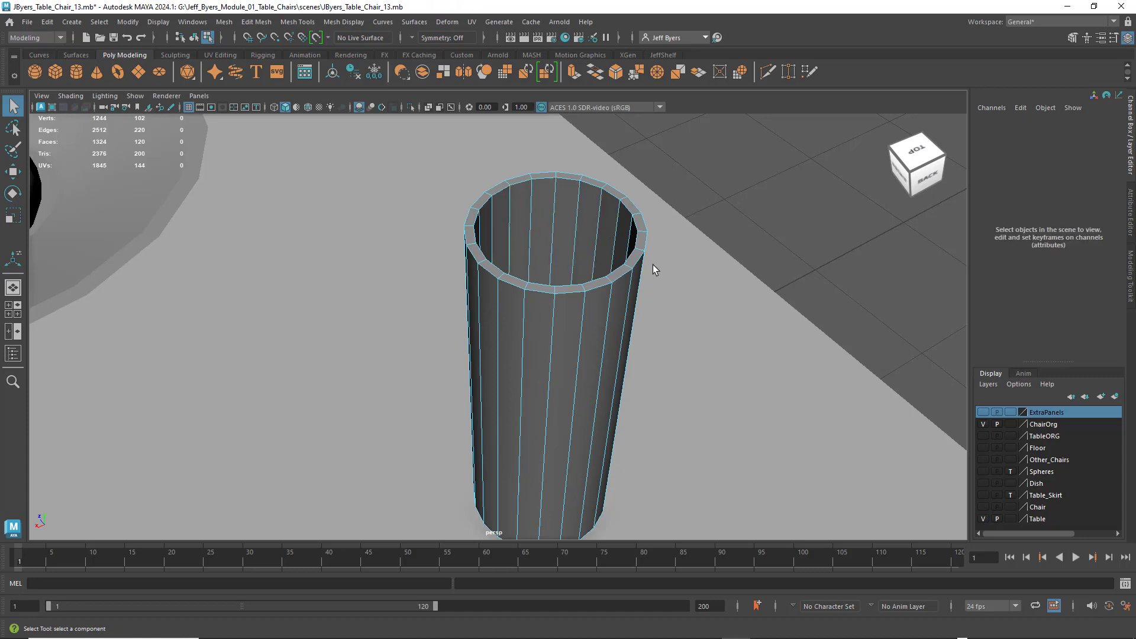
# - Marquee-select all the vertical edges of the cup's inner and outer walls from the side
pyautogui.keyDown('alt'); pyautogui.moveTo(621, 274); pyautogui.dragTo(619, 233); pyautogui.keyUp('alt')
pyautogui.moveTo(435, 203); pyautogui.dragTo(682, 254)
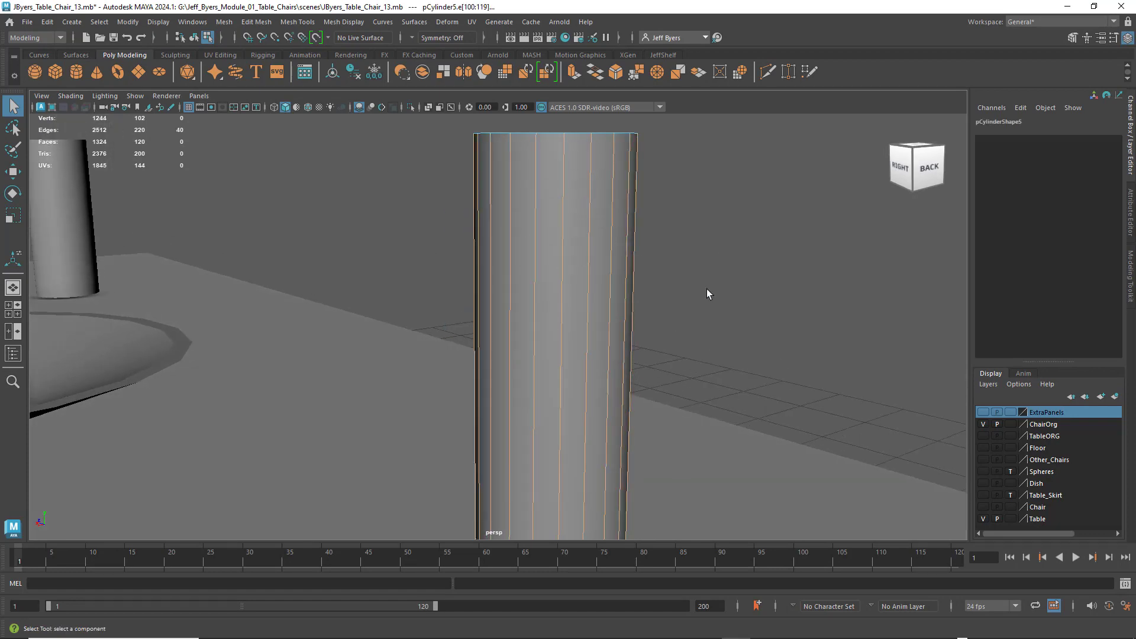
pyautogui.keyDown('alt'); pyautogui.moveTo(754, 320); pyautogui.dragTo(682, 323); pyautogui.keyUp('alt')
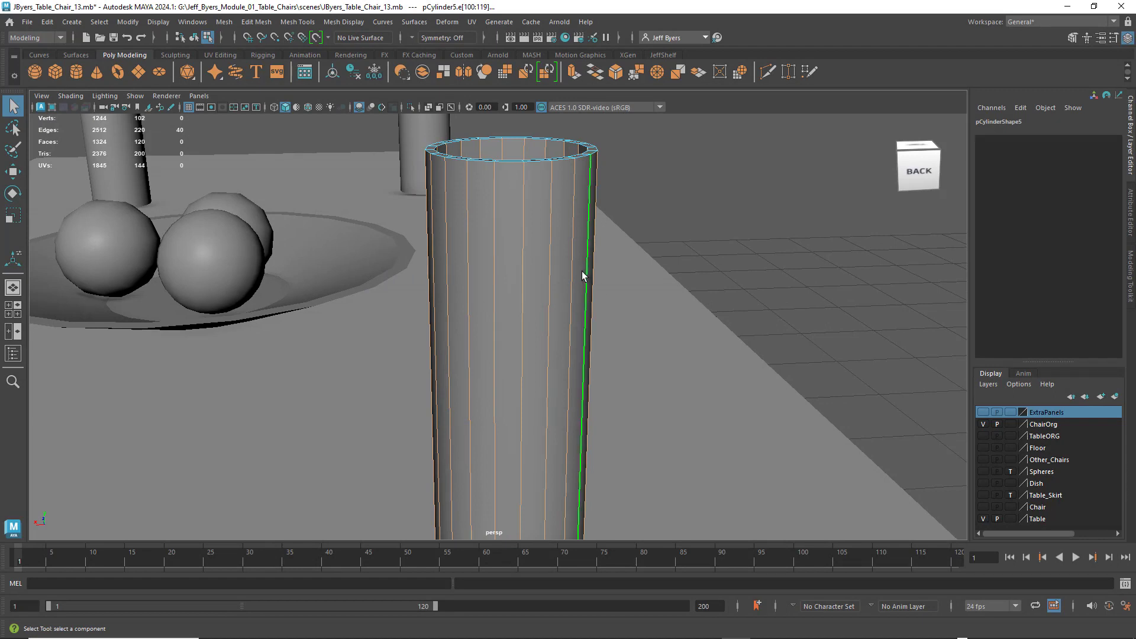
# - Apply Soften Edge to the cup's selected vertical wall edges and clear the edge selection
pyautogui.press('space')
pyautogui.click(510, 268)
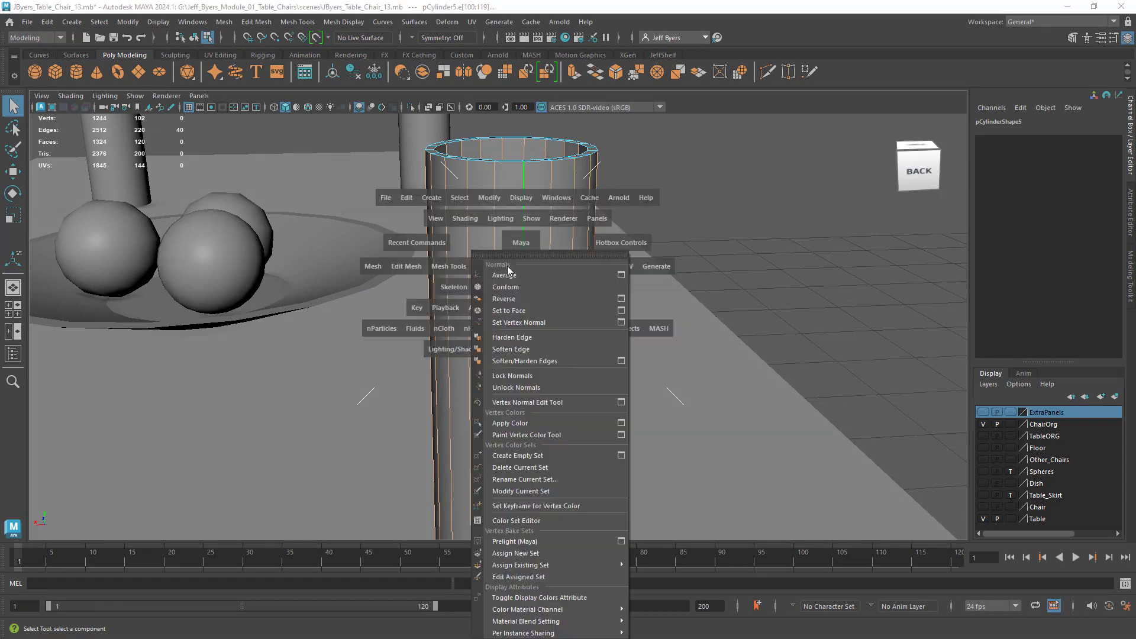
pyautogui.click(512, 349)
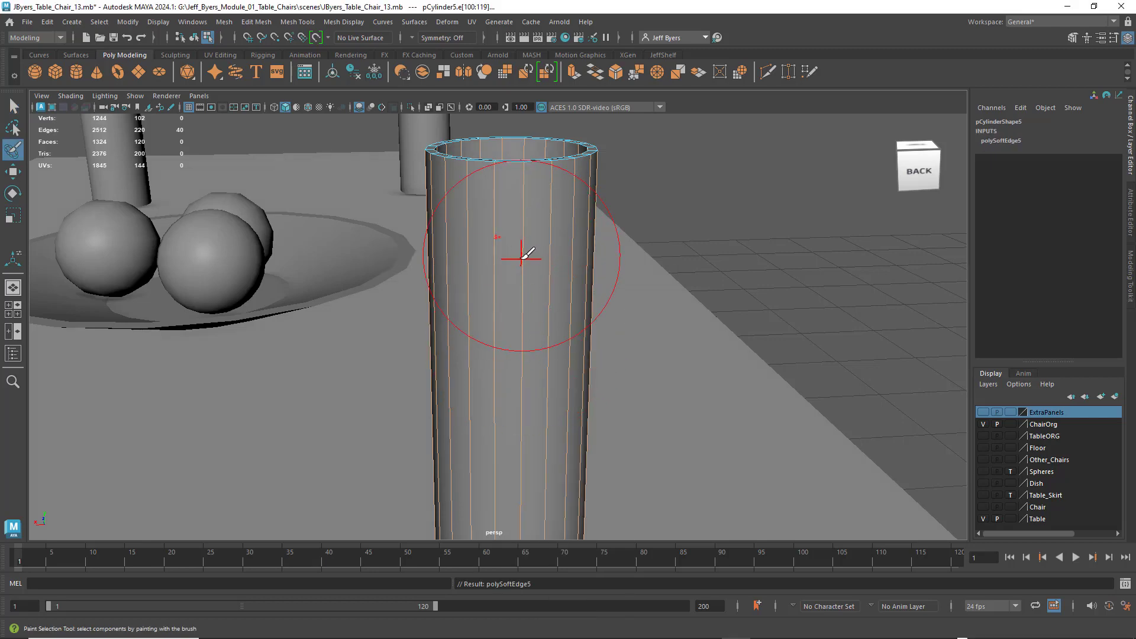
pyautogui.press('q')
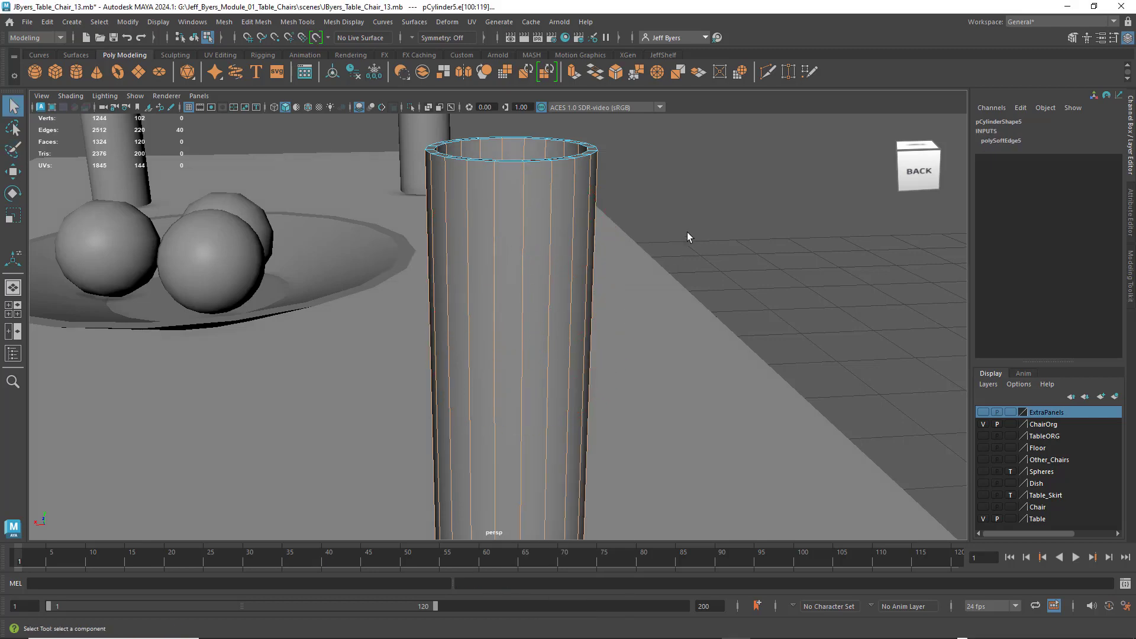
pyautogui.click(685, 233)
# - Return the softened cup to object mode and deselect it
pyautogui.press('f')
pyautogui.keyDown('alt'); pyautogui.moveTo(574, 281); pyautogui.dragTo(651, 285); pyautogui.keyUp('alt')
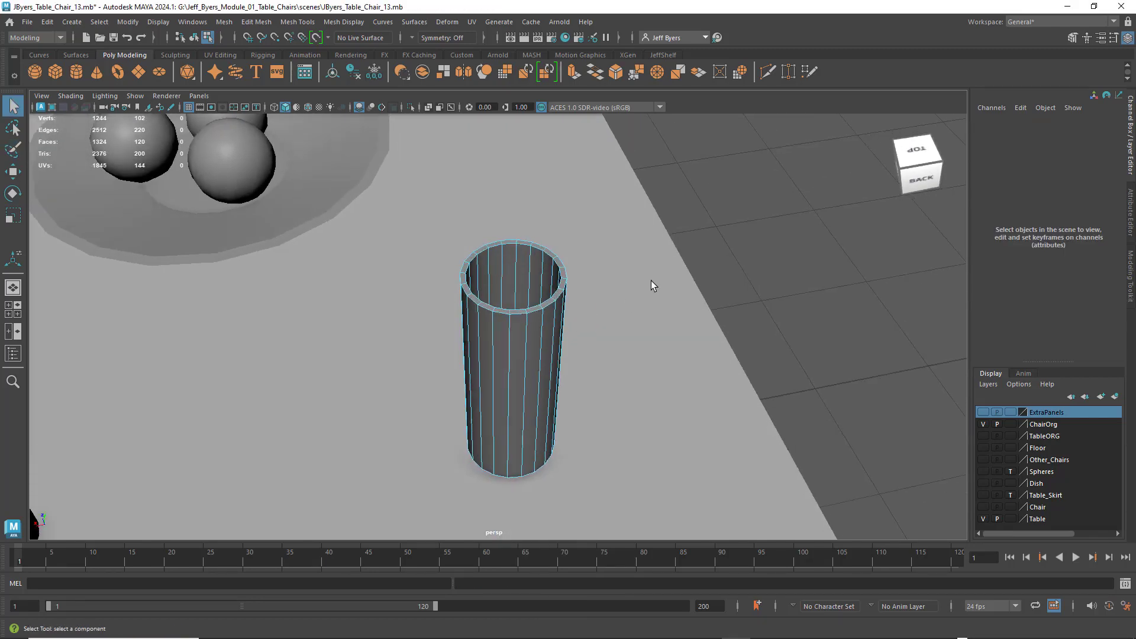
pyautogui.moveTo(527, 300); pyautogui.dragTo(512, 372, button='right')
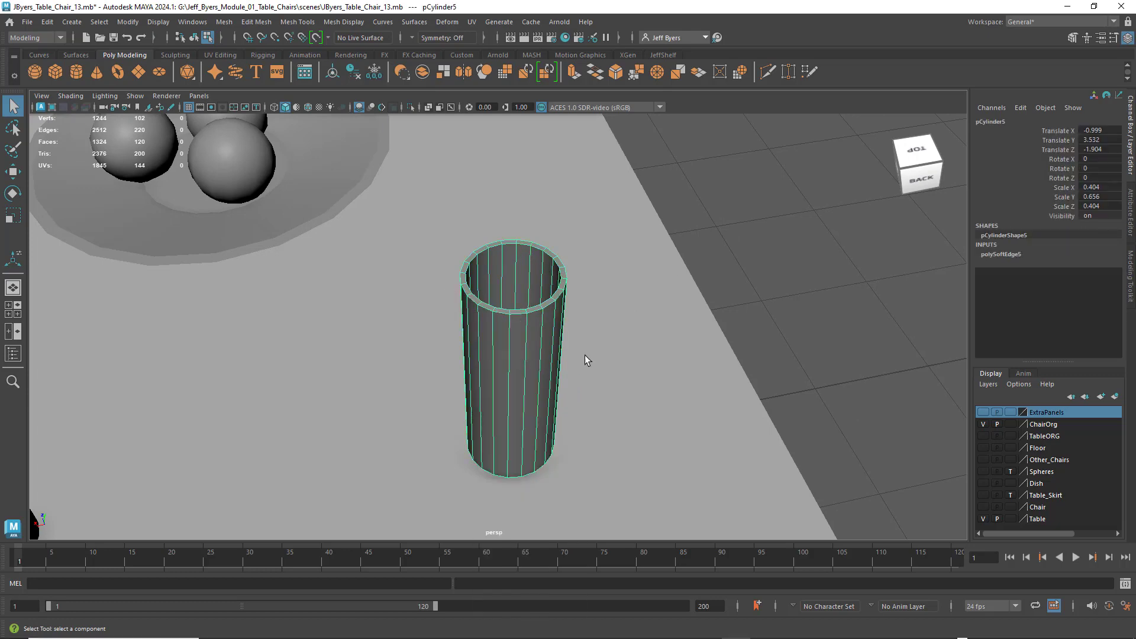
pyautogui.click(783, 260)
# - Select the cup at the table's far corner on the side away from the chair and frame it
pyautogui.keyDown('alt'); pyautogui.moveTo(657, 250); pyautogui.dragTo(522, 361); pyautogui.keyUp('alt')
pyautogui.scroll(5, 552, 406)
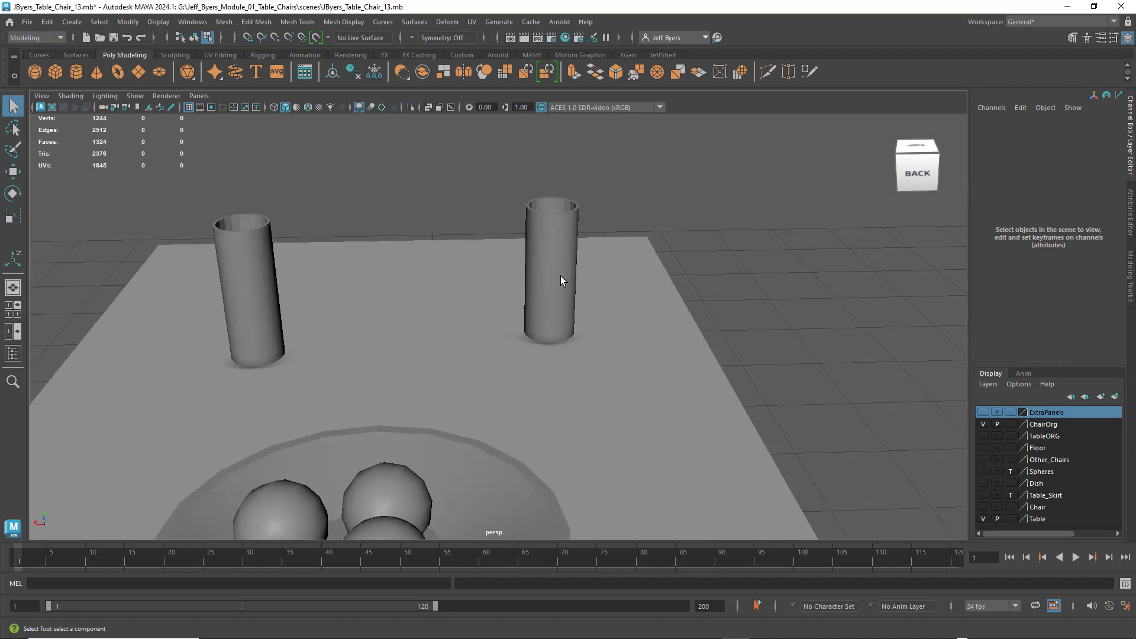
pyautogui.click(557, 274)
pyautogui.press('a')
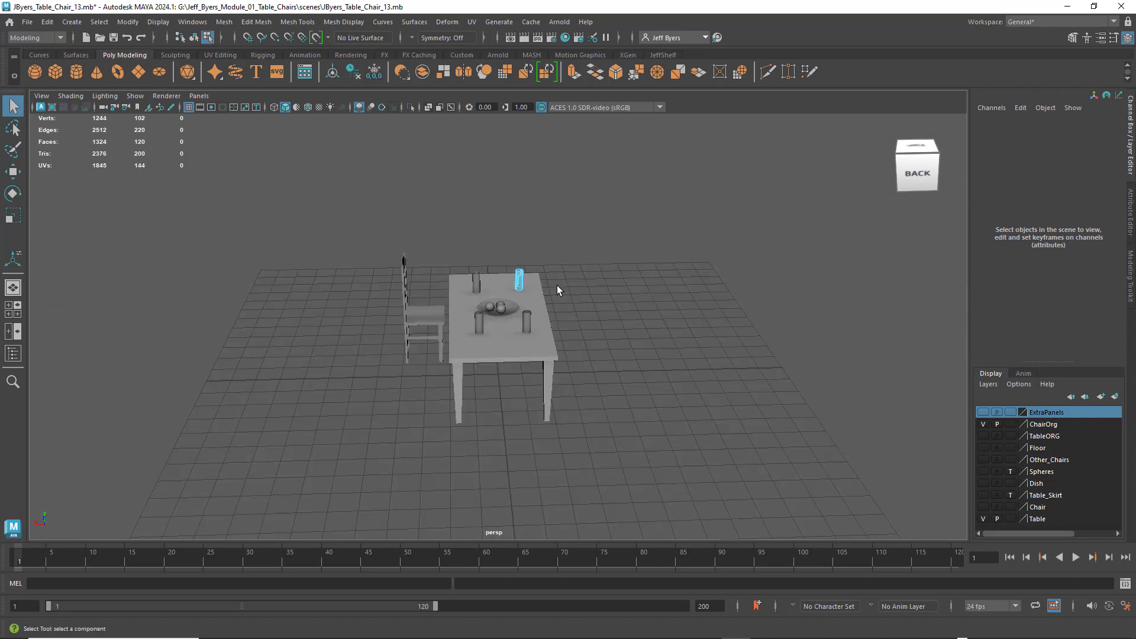
pyautogui.rightClick(519, 278)
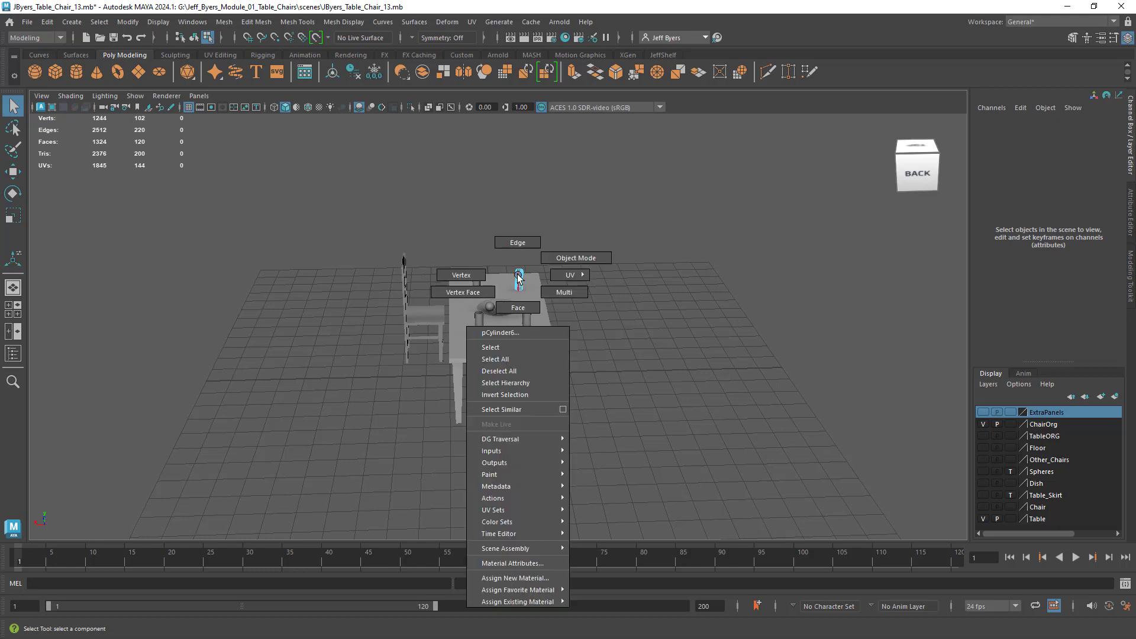
pyautogui.click(510, 347)
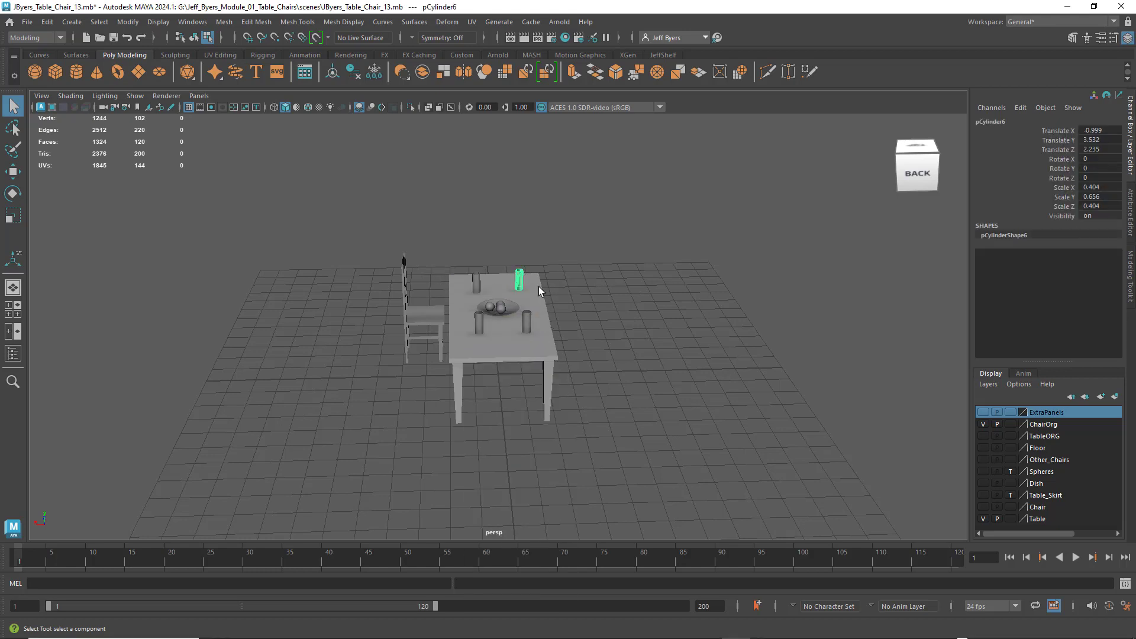
pyautogui.press('f')
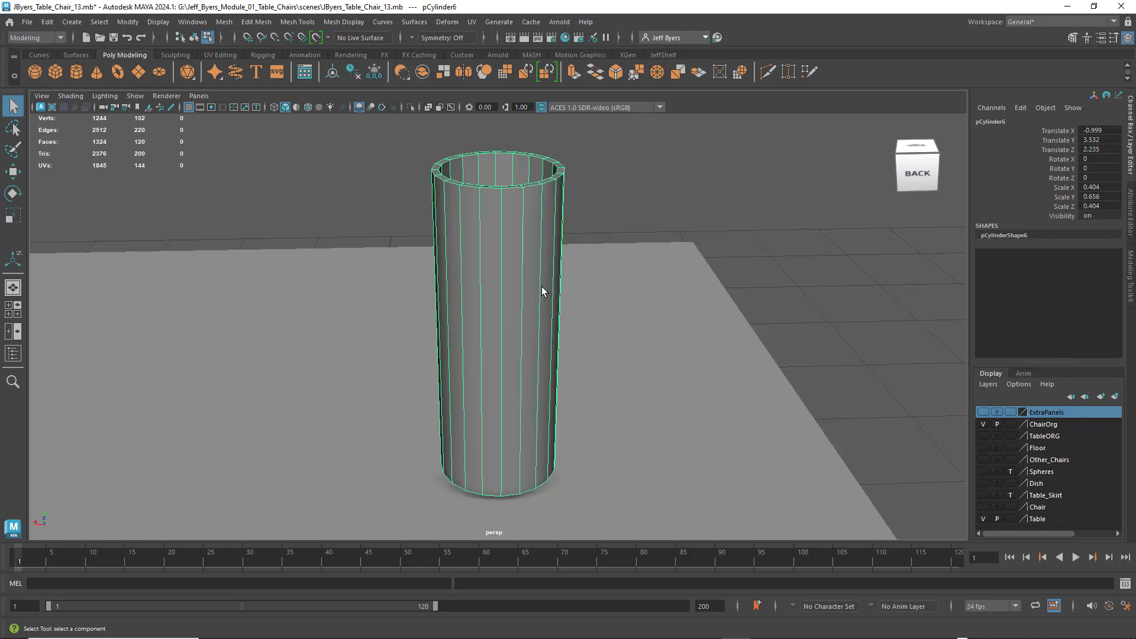
# - Marquee-select all vertical wall edges of the framed cup in edge mode and apply Soften Edge to them
pyautogui.keyDown('alt'); pyautogui.moveTo(531, 264); pyautogui.dragTo(509, 230); pyautogui.keyUp('alt')
pyautogui.moveTo(509, 229); pyautogui.dragTo(509, 200, button='right')
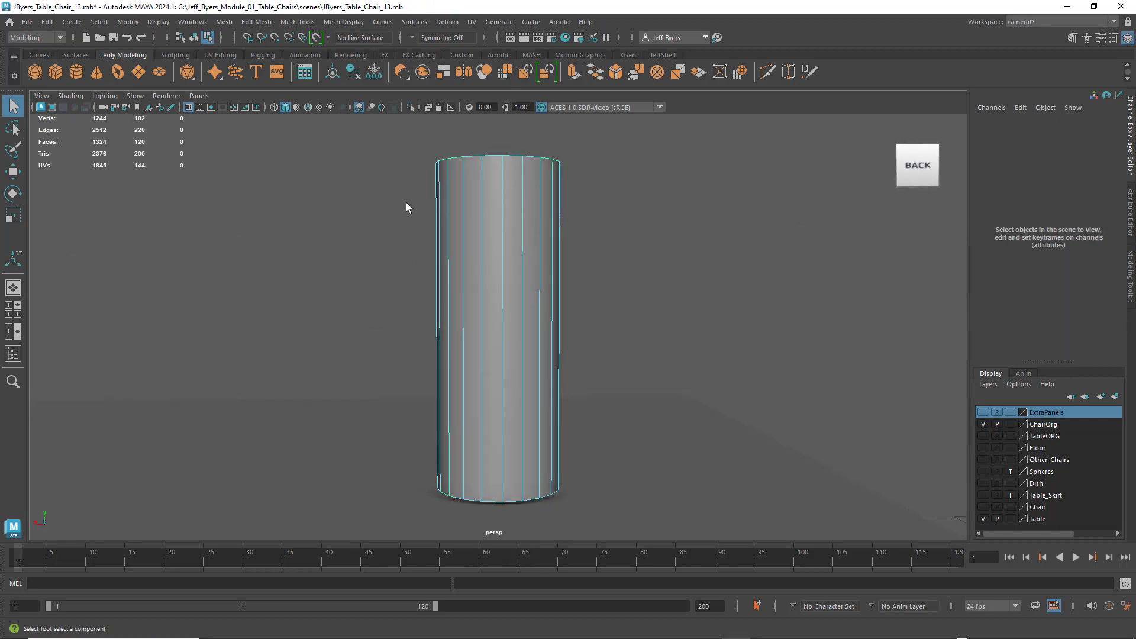
pyautogui.moveTo(406, 203); pyautogui.dragTo(610, 242)
pyautogui.press('space')
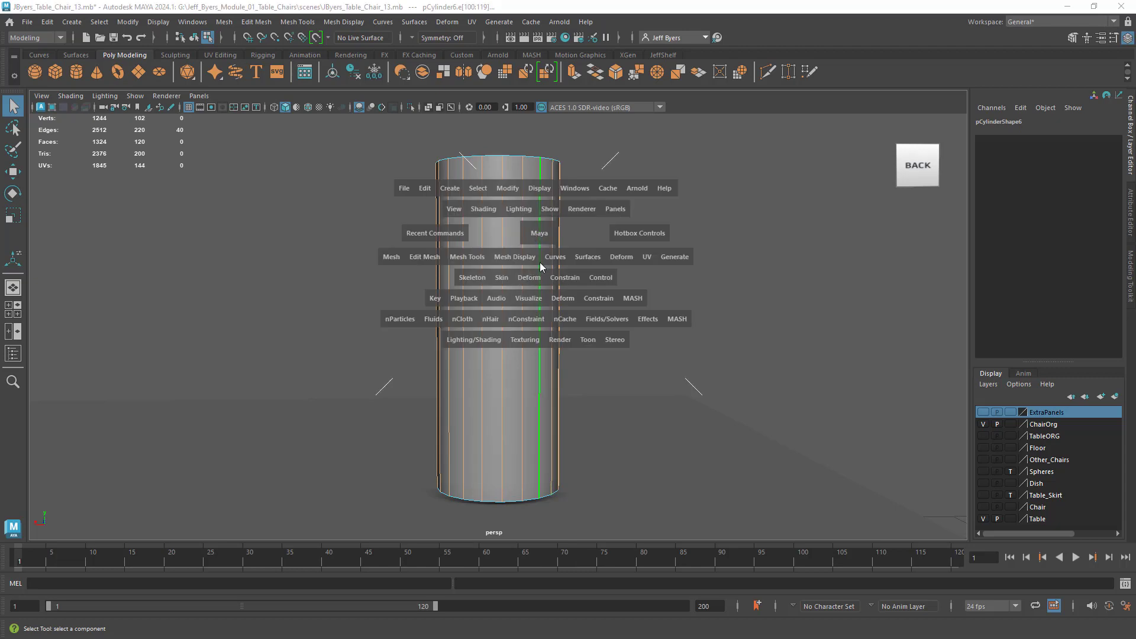
pyautogui.click(529, 262)
pyautogui.click(533, 348)
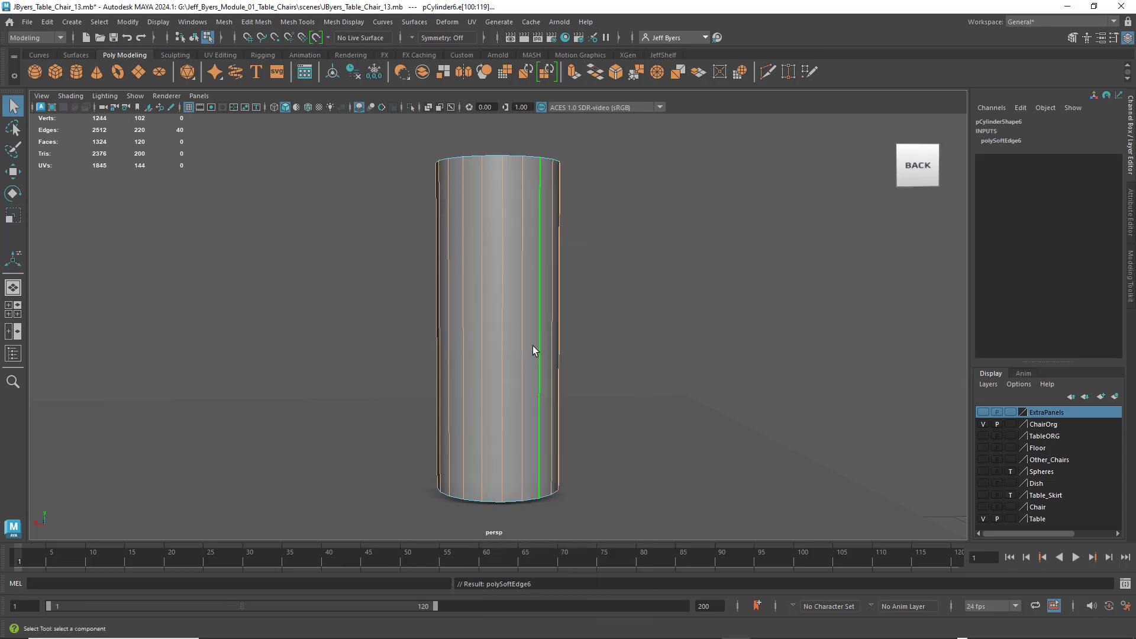
pyautogui.keyDown('alt'); pyautogui.moveTo(546, 330); pyautogui.dragTo(580, 308); pyautogui.keyUp('alt')
pyautogui.click(384, 286)
# - Marquee-select all vertical wall edges of the far cup on the chair's side of the table
pyautogui.keyDown('alt'); pyautogui.moveTo(421, 268); pyautogui.dragTo(296, 236); pyautogui.keyUp('alt')
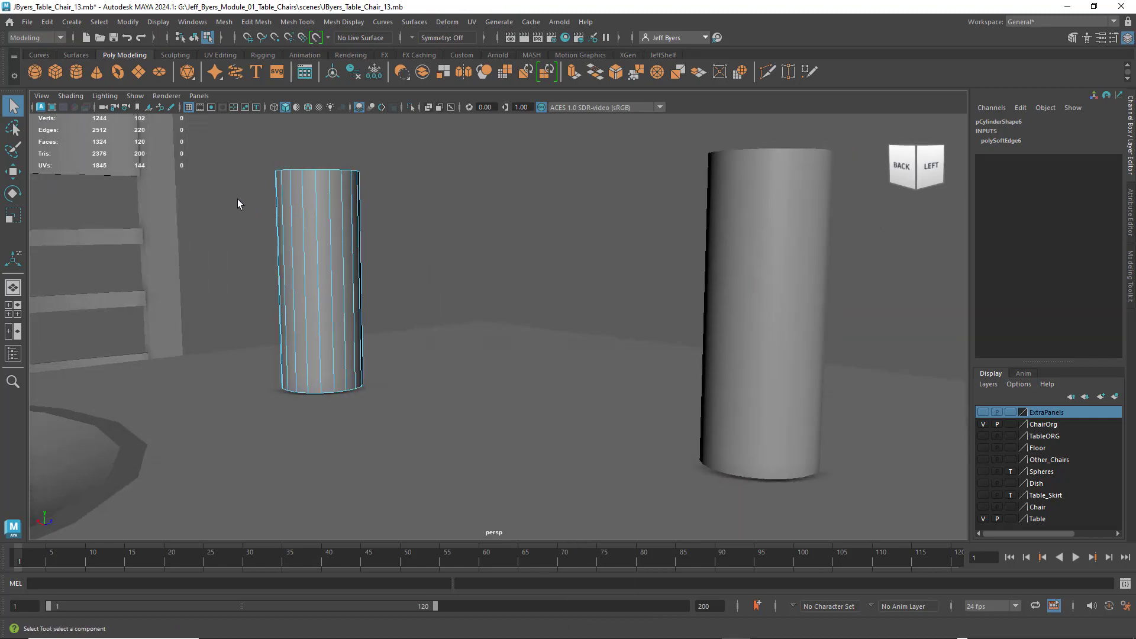
pyautogui.moveTo(238, 200); pyautogui.dragTo(406, 255)
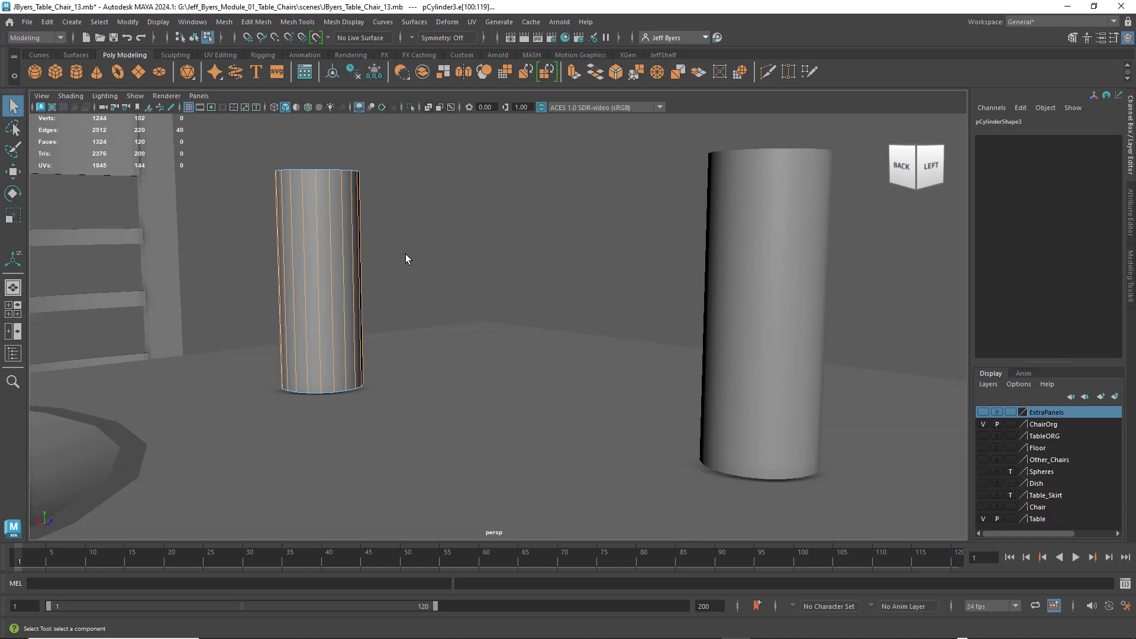
pyautogui.keyDown('alt'); pyautogui.moveTo(410, 253); pyautogui.dragTo(408, 278); pyautogui.keyUp('alt')
pyautogui.keyDown('alt'); pyautogui.moveTo(391, 214); pyautogui.dragTo(402, 250, button='middle'); pyautogui.keyUp('alt')
pyautogui.keyDown('alt'); pyautogui.moveTo(402, 250); pyautogui.dragTo(423, 269); pyautogui.keyUp('alt')
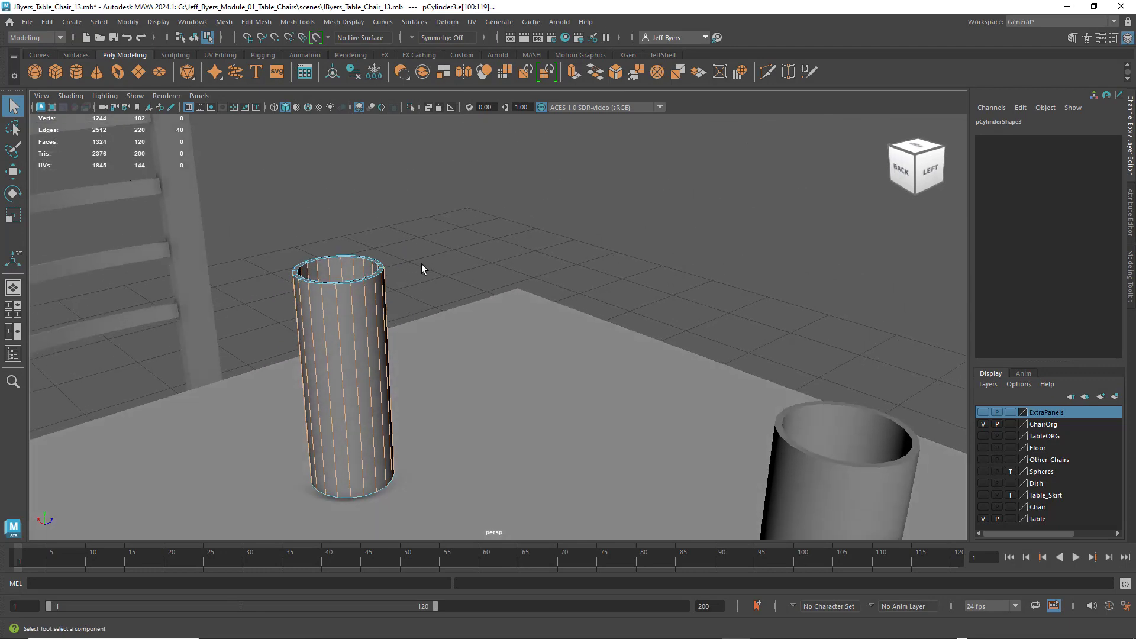
# - Repeat Soften Edge on the selected edges, return that cup to object mode and deselect it
pyautogui.press('g')
pyautogui.moveTo(357, 266); pyautogui.dragTo(350, 336, button='right')
pyautogui.click(423, 266)
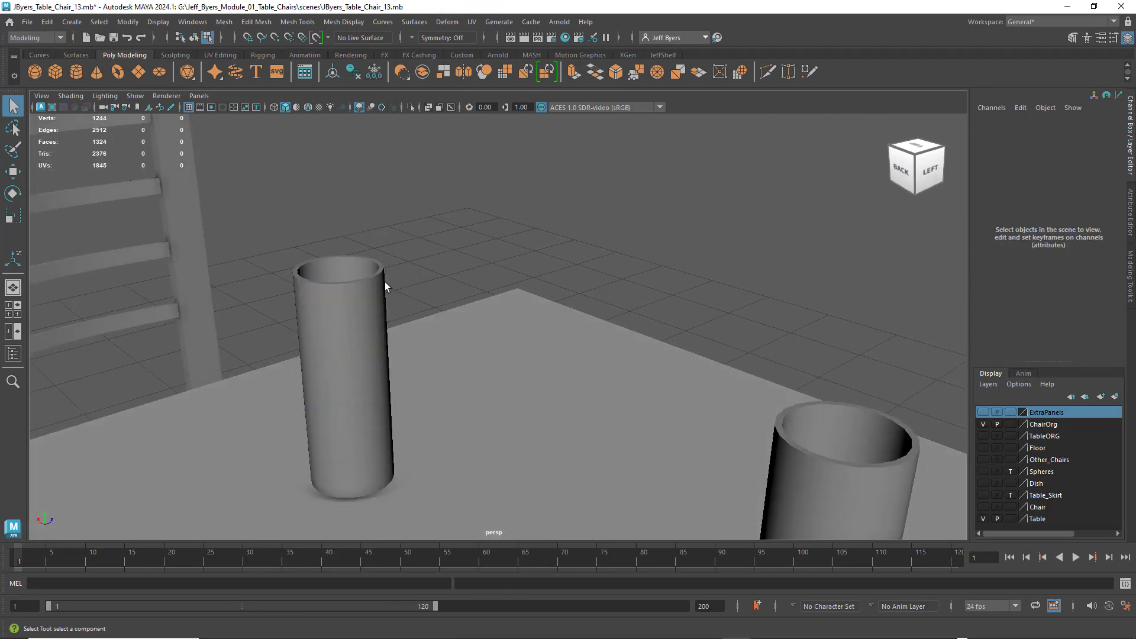
# - Marquee-select the vertical wall edges of the one remaining faceted cup, on the chair's side of the table
pyautogui.keyDown('alt'); pyautogui.moveTo(384, 285); pyautogui.dragTo(266, 290); pyautogui.keyUp('alt')
pyautogui.moveTo(285, 260)
pyautogui.keyDown('alt'); pyautogui.mouseDown(button='middle')
pyautogui.moveTo(520, 224)
pyautogui.moveTo(657, 225)
pyautogui.mouseUp(button='middle'); pyautogui.keyUp('alt')
pyautogui.keyDown('alt'); pyautogui.moveTo(215, 242); pyautogui.dragTo(415, 264, button='middle'); pyautogui.keyUp('alt')
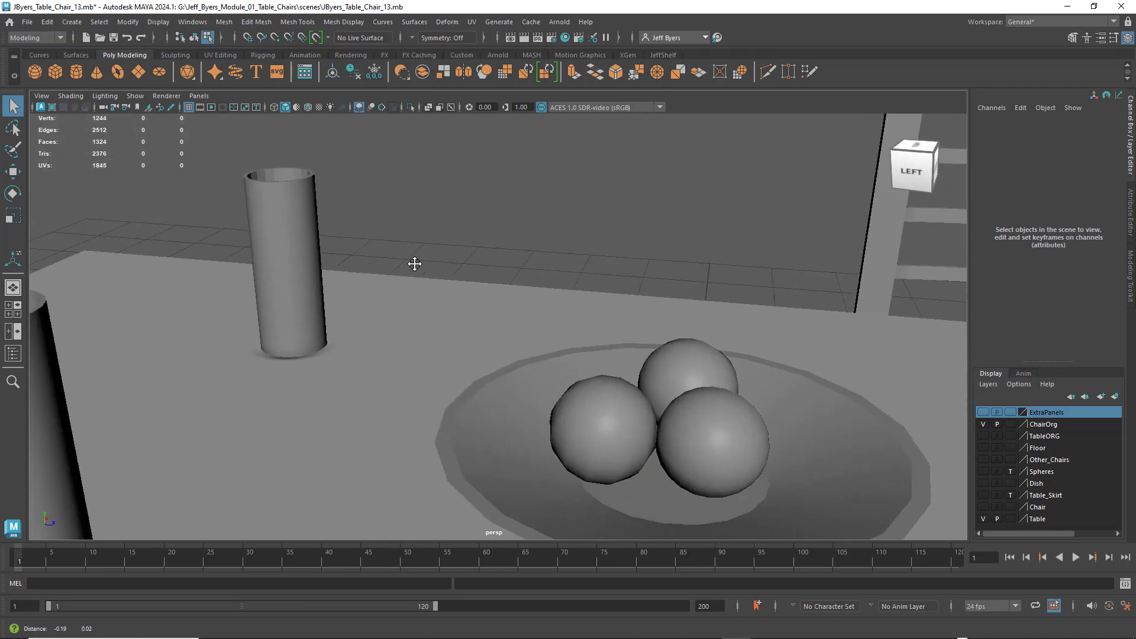
pyautogui.keyDown('alt'); pyautogui.moveTo(415, 264); pyautogui.dragTo(292, 292); pyautogui.keyUp('alt')
pyautogui.click(374, 273)
pyautogui.moveTo(407, 311); pyautogui.dragTo(442, 303)
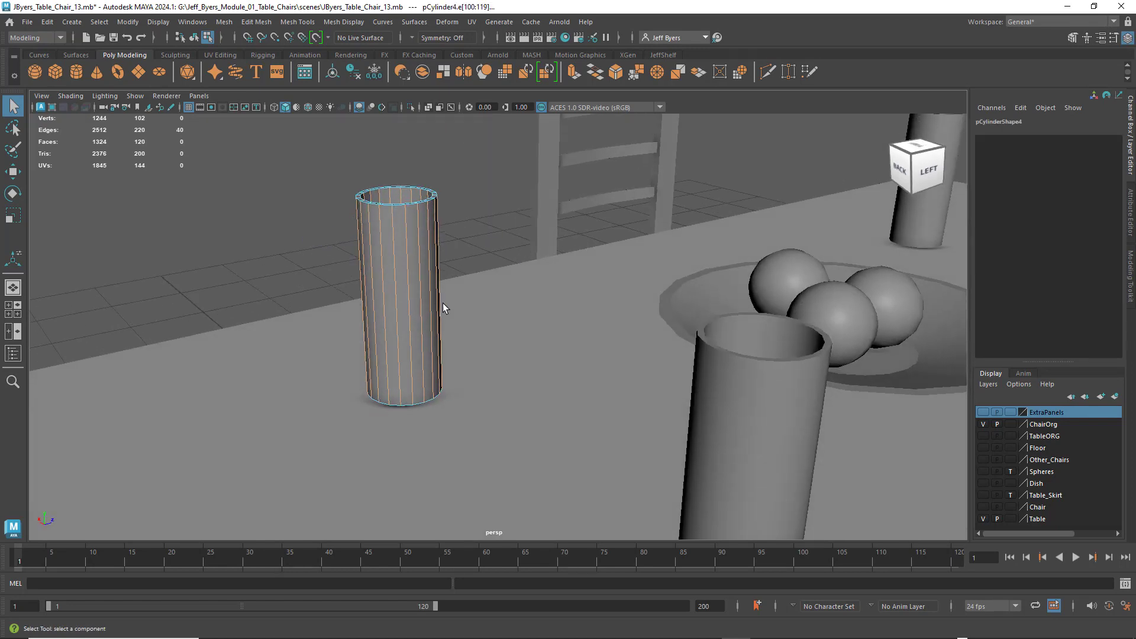
# - Undo the most recent selection changes on the cups
pyautogui.hotkey('ctrl', 'z')
pyautogui.hotkey('ctrl', 'z')
pyautogui.hotkey('ctrl', 'z')
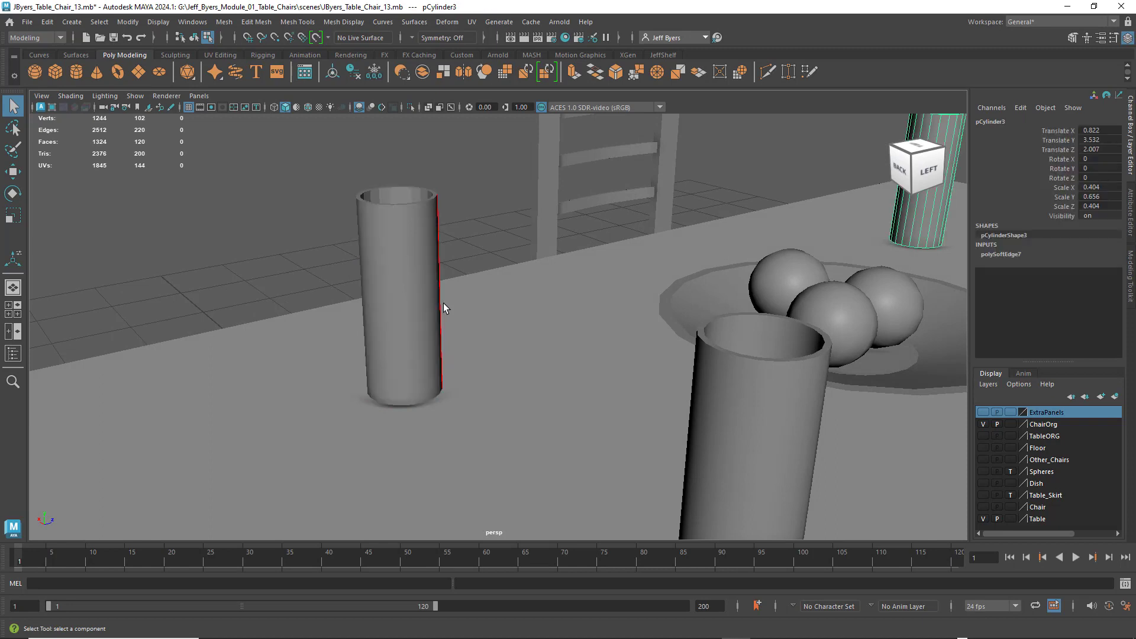
pyautogui.hotkey('ctrl', 'z')
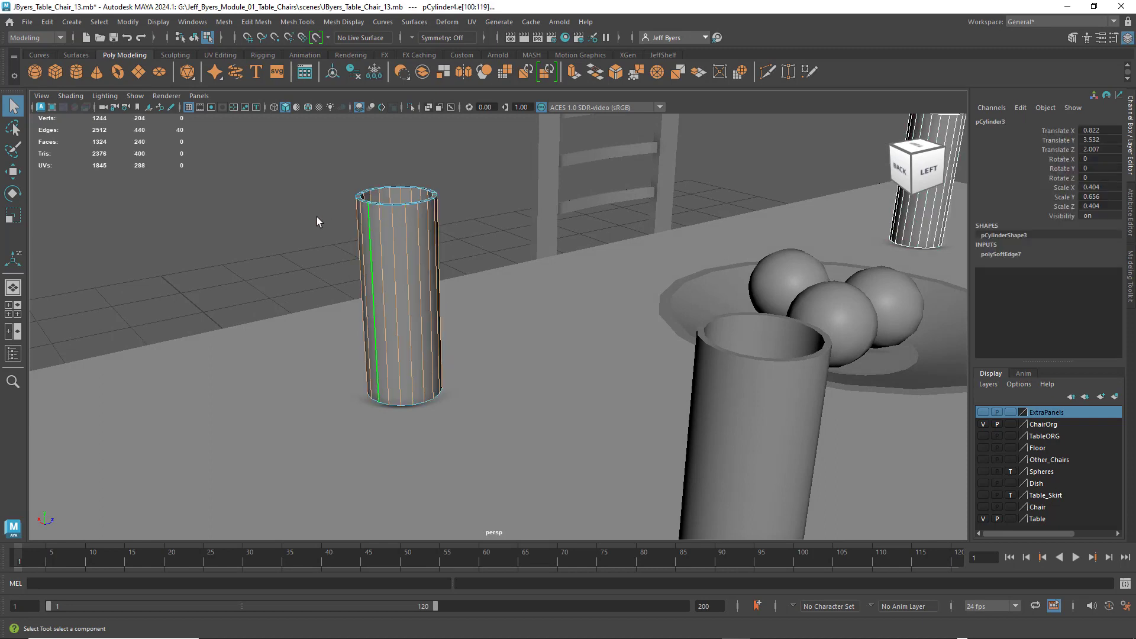
# - Soften all vertical wall edges of the last faceted cup and return it to object mode, deselected
pyautogui.click(329, 231)
pyautogui.moveTo(330, 233); pyautogui.dragTo(426, 228)
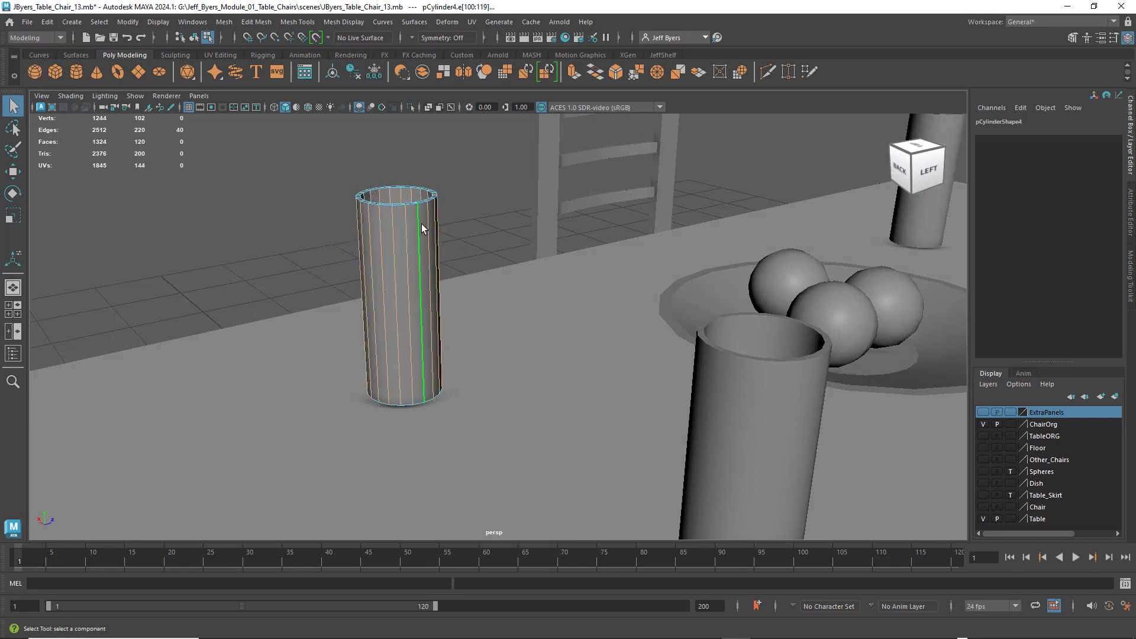
pyautogui.press('space')
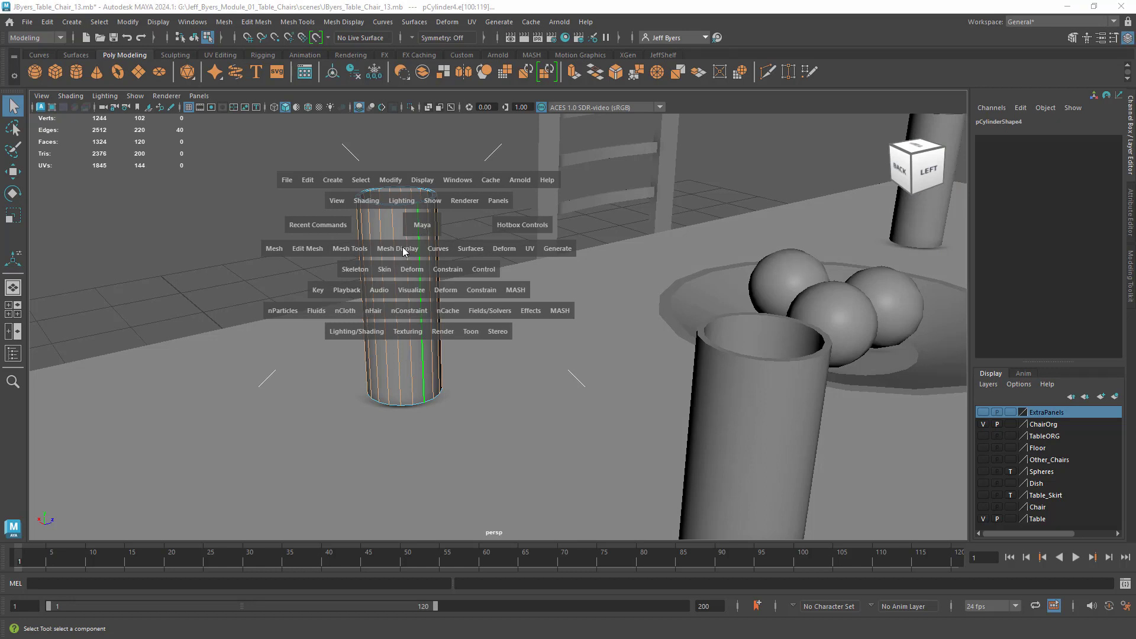
pyautogui.click(402, 250)
pyautogui.click(419, 350)
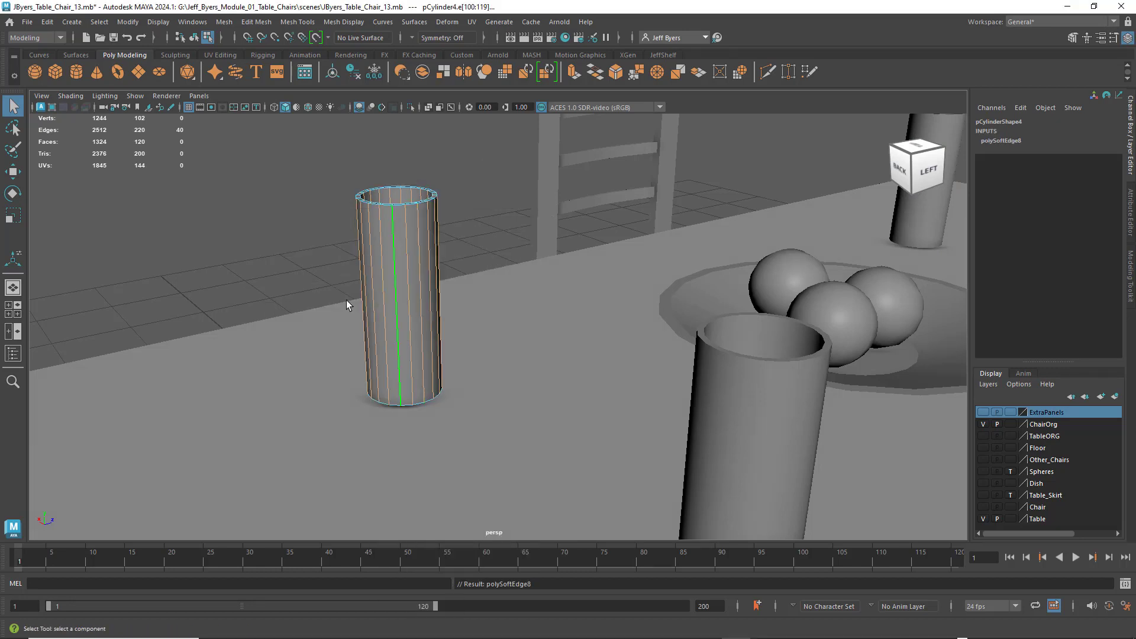
pyautogui.moveTo(384, 200); pyautogui.dragTo(373, 271, button='right')
pyautogui.click(308, 236)
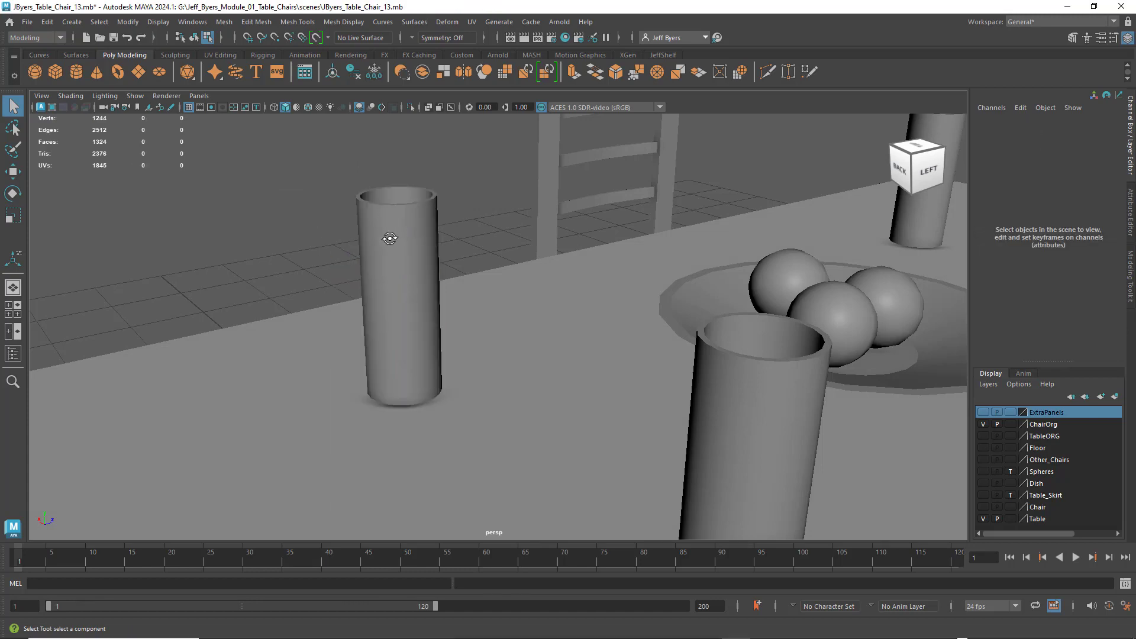
# - Examine the smoothed cups up close and the whole table arrangement from several angles
pyautogui.keyDown('alt'); pyautogui.moveTo(391, 237); pyautogui.dragTo(399, 242); pyautogui.keyUp('alt')
pyautogui.keyDown('alt'); pyautogui.moveTo(398, 242); pyautogui.dragTo(380, 316, button='middle'); pyautogui.keyUp('alt')
pyautogui.scroll(-8, 368, 313)
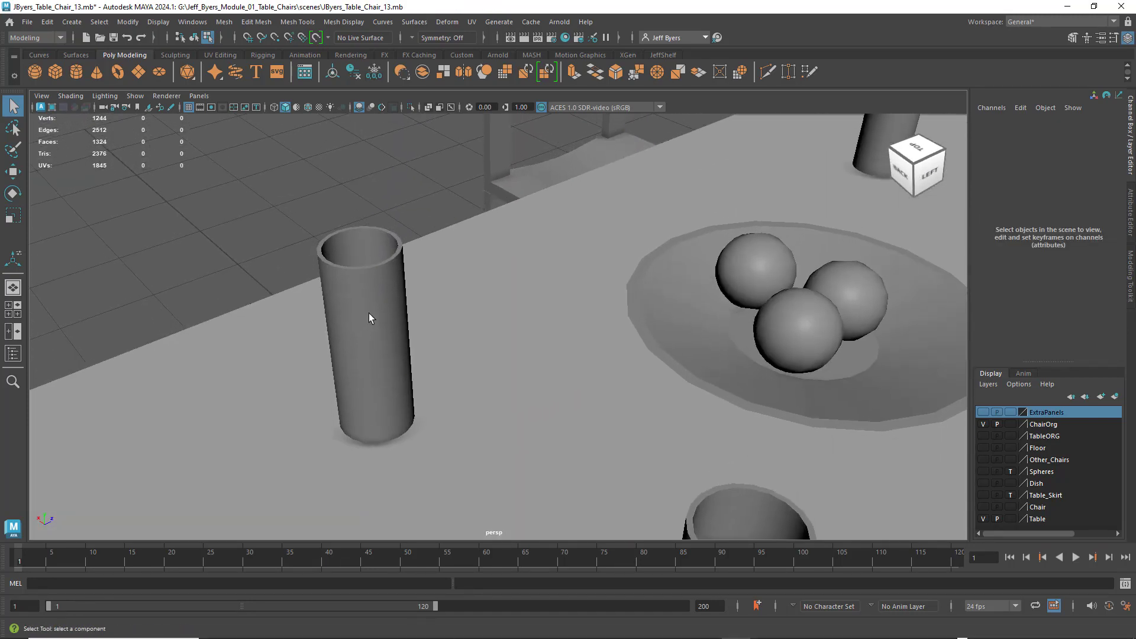
pyautogui.keyDown('alt'); pyautogui.moveTo(373, 312); pyautogui.dragTo(548, 301); pyautogui.keyUp('alt')
pyautogui.scroll(-5, 478, 316)
pyautogui.scroll(-5, 467, 317)
pyautogui.keyDown('alt'); pyautogui.moveTo(547, 300); pyautogui.dragTo(243, 198, button='middle'); pyautogui.keyUp('alt')
pyautogui.scroll(-8, 335, 278)
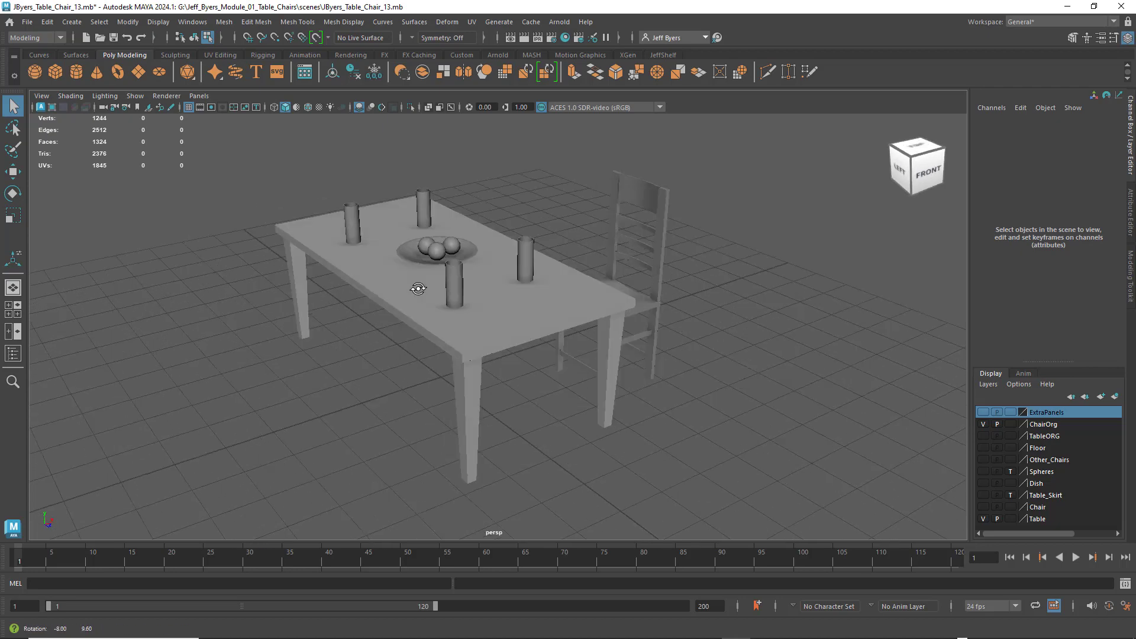
pyautogui.keyDown('alt'); pyautogui.moveTo(421, 302); pyautogui.dragTo(371, 255); pyautogui.keyUp('alt')
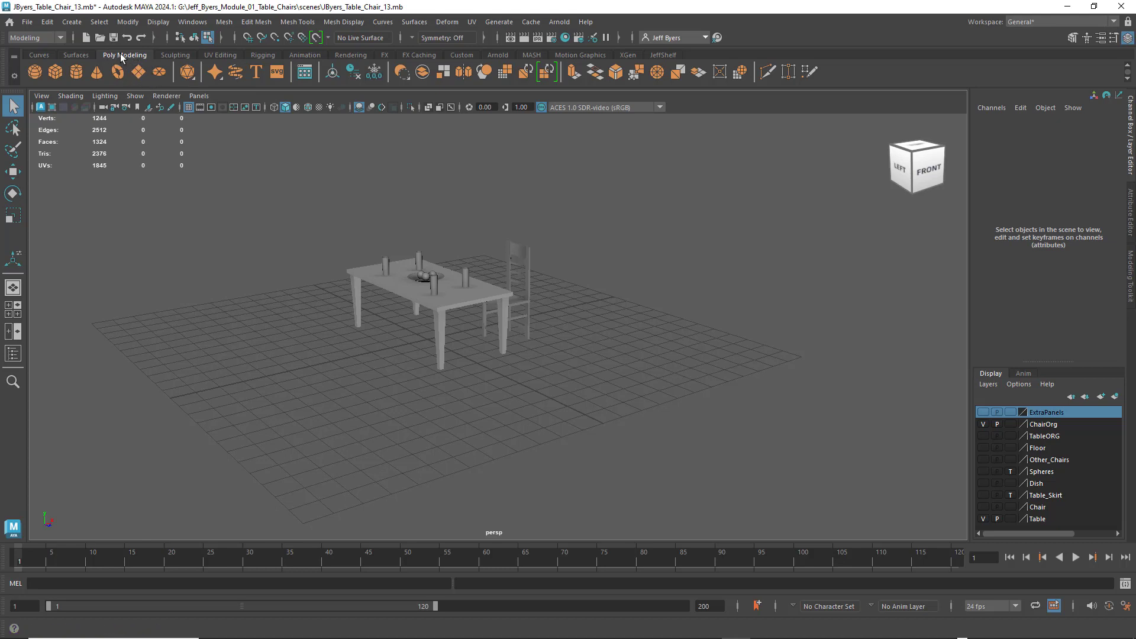
# - Create a polygon plane at the origin and scale it uniformly to about 23.98 so it covers the grid
pyautogui.click(138, 71)
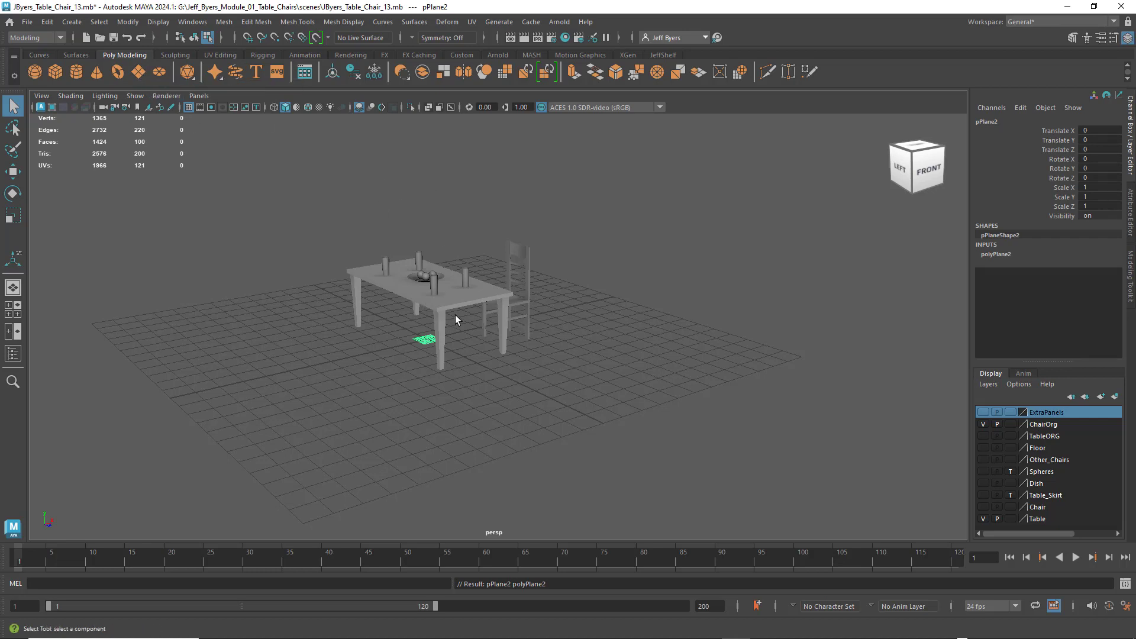
pyautogui.press('r')
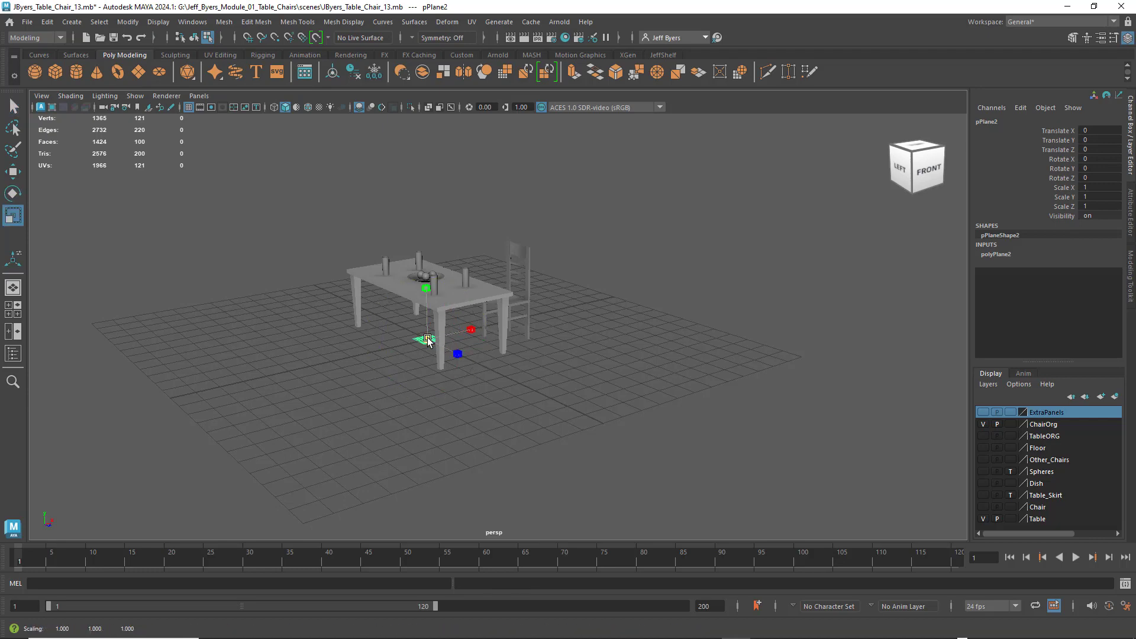
pyautogui.moveTo(428, 339); pyautogui.dragTo(774, 357)
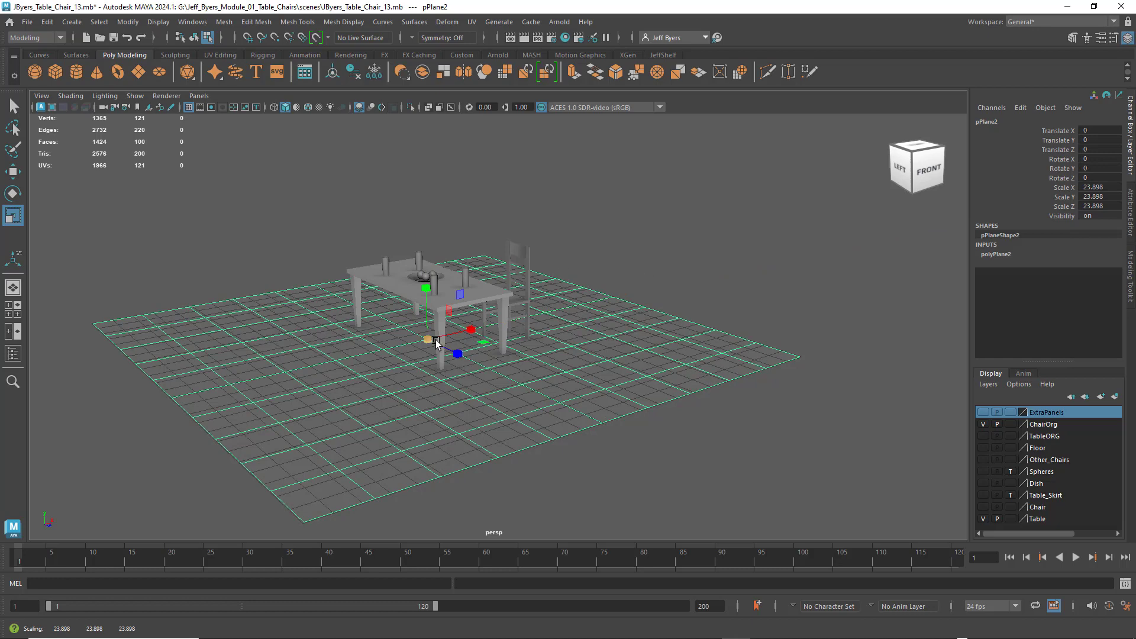
pyautogui.moveTo(437, 342)
pyautogui.mouseDown()
pyautogui.moveTo(450, 345)
pyautogui.moveTo(429, 341)
pyautogui.mouseUp()
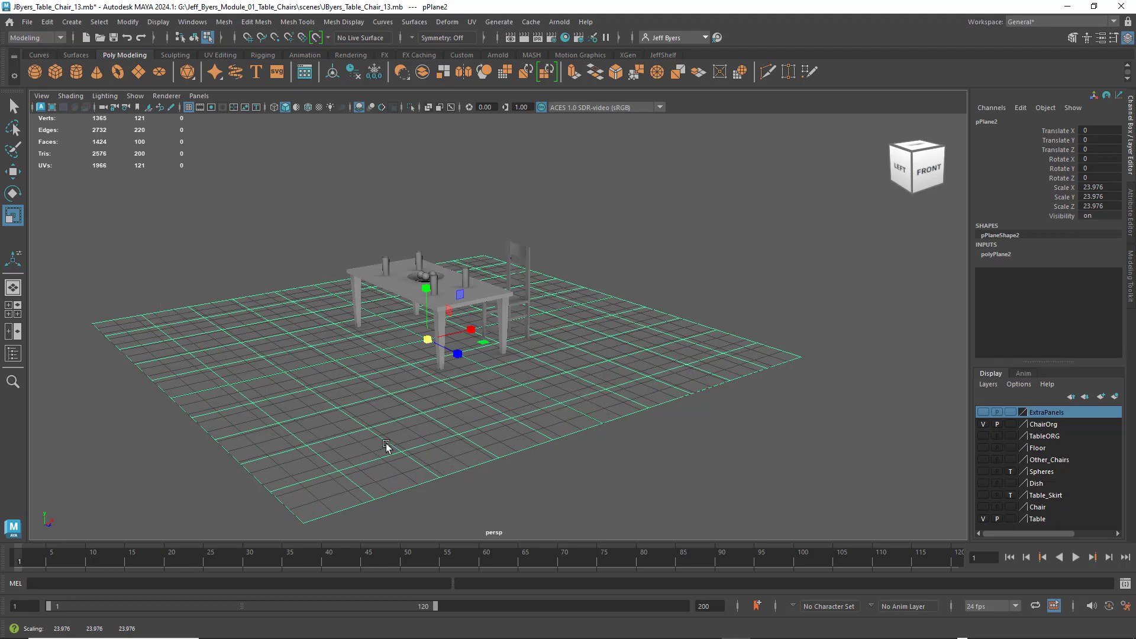
# - Set the floor plane's width and height subdivisions to 1 each
pyautogui.click(995, 255)
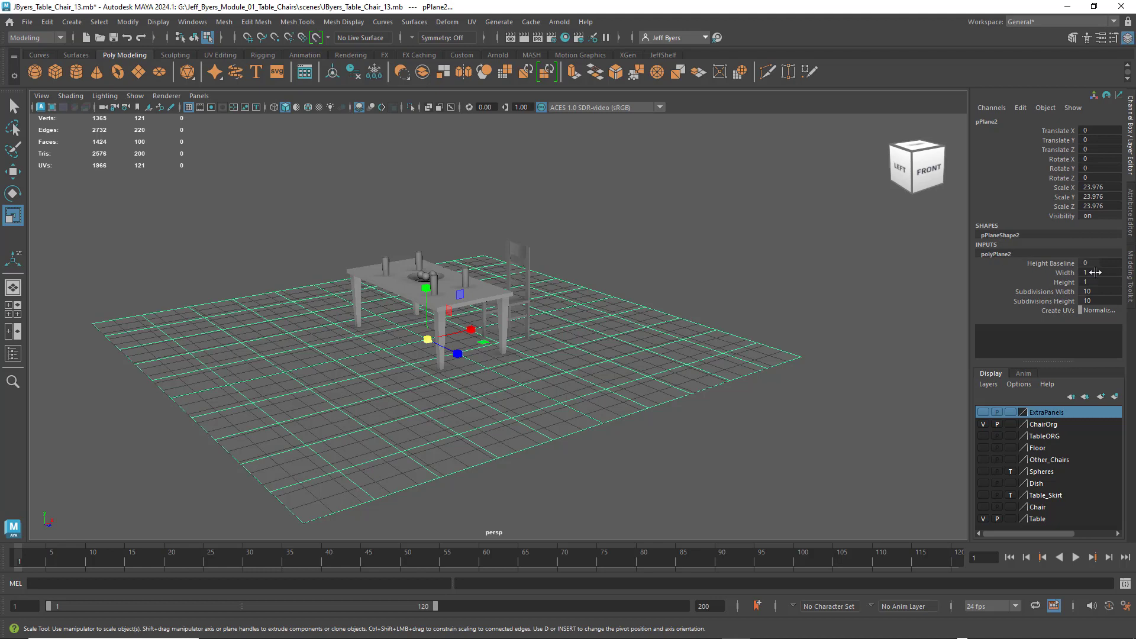
pyautogui.doubleClick(1100, 292)
pyautogui.write('1')
pyautogui.doubleClick(1102, 297)
pyautogui.write('1')
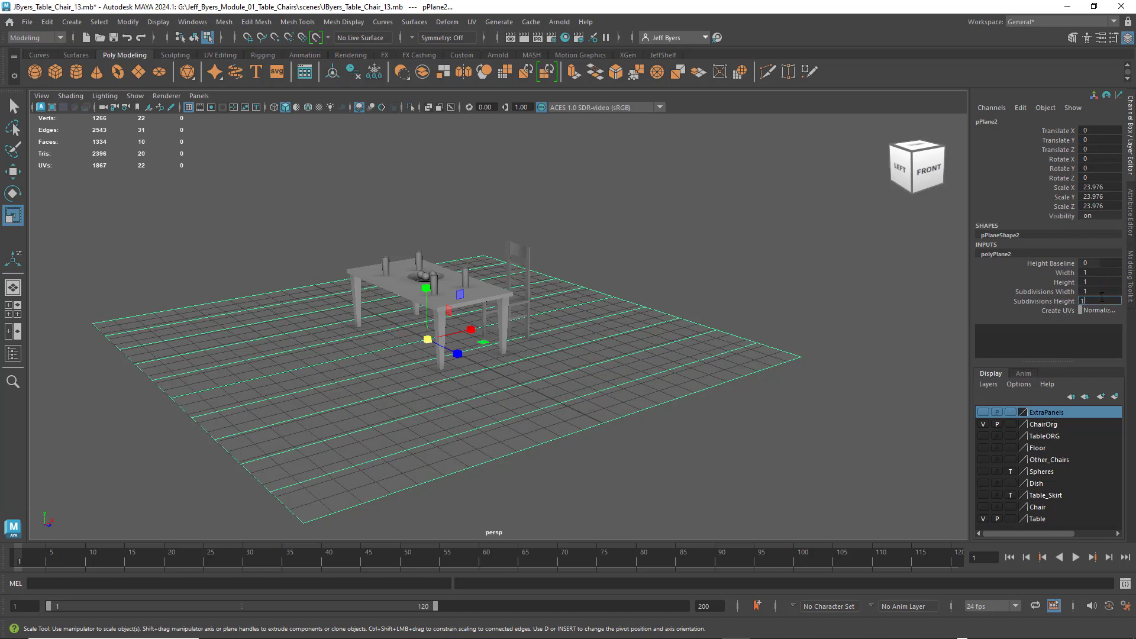
pyautogui.press('Return')
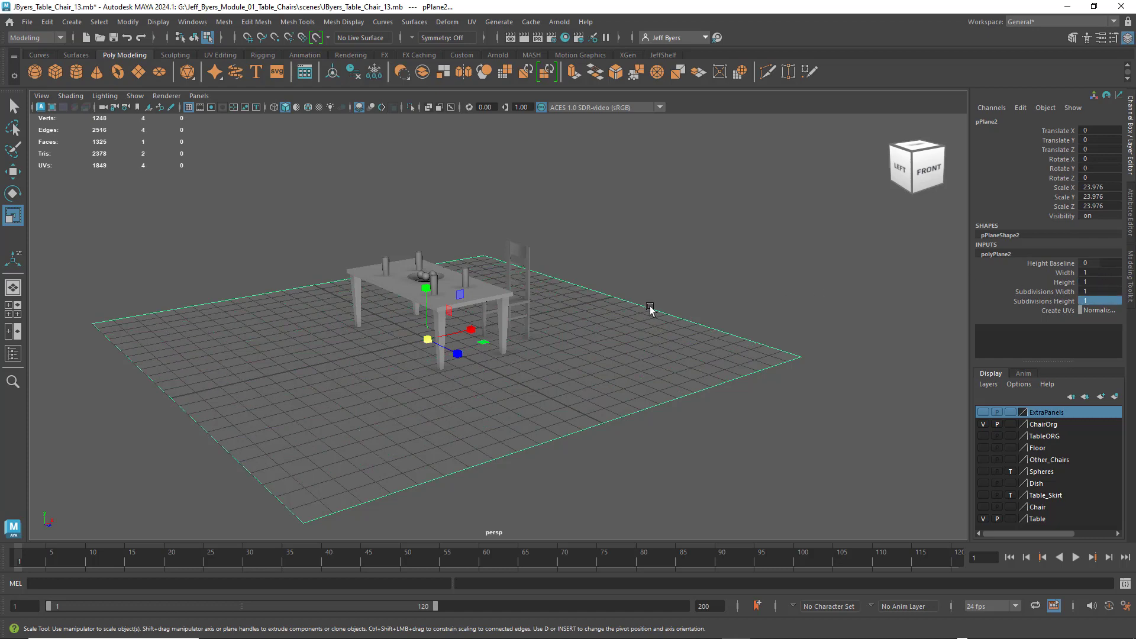
# - Select the two adjoining rear edges of the floor plane and extrude them upward by 2.3
pyautogui.moveTo(575, 300)
pyautogui.keyDown('alt'); pyautogui.mouseDown()
pyautogui.moveTo(575, 310)
pyautogui.moveTo(573, 284)
pyautogui.mouseUp(); pyautogui.keyUp('alt')
pyautogui.keyDown('alt'); pyautogui.moveTo(573, 284); pyautogui.dragTo(601, 318, button='middle'); pyautogui.keyUp('alt')
pyautogui.moveTo(609, 300); pyautogui.dragTo(594, 270, button='right')
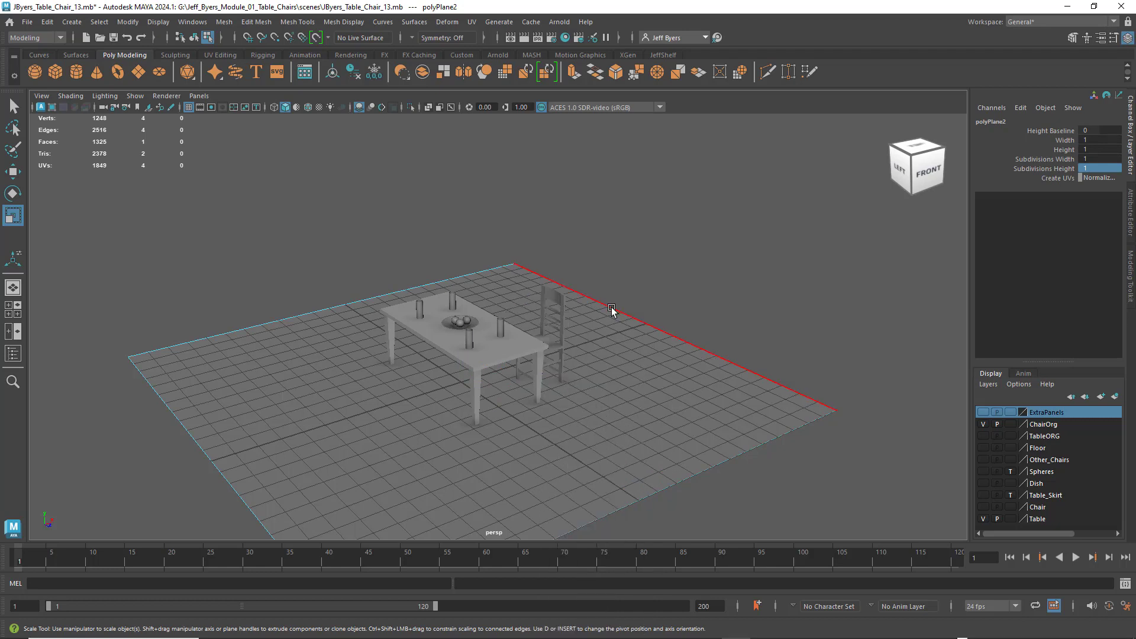
pyautogui.click(612, 307)
pyautogui.press('q')
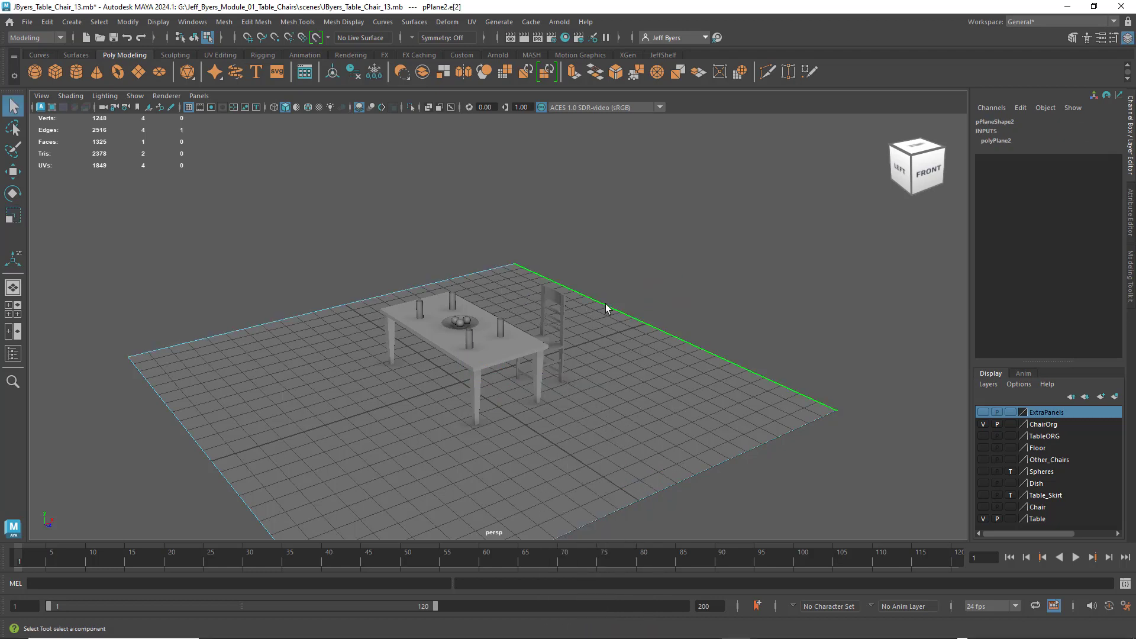
pyautogui.keyDown('shift'); pyautogui.click(353, 300); pyautogui.keyUp('shift')
pyautogui.hotkey('ctrl', 'e')
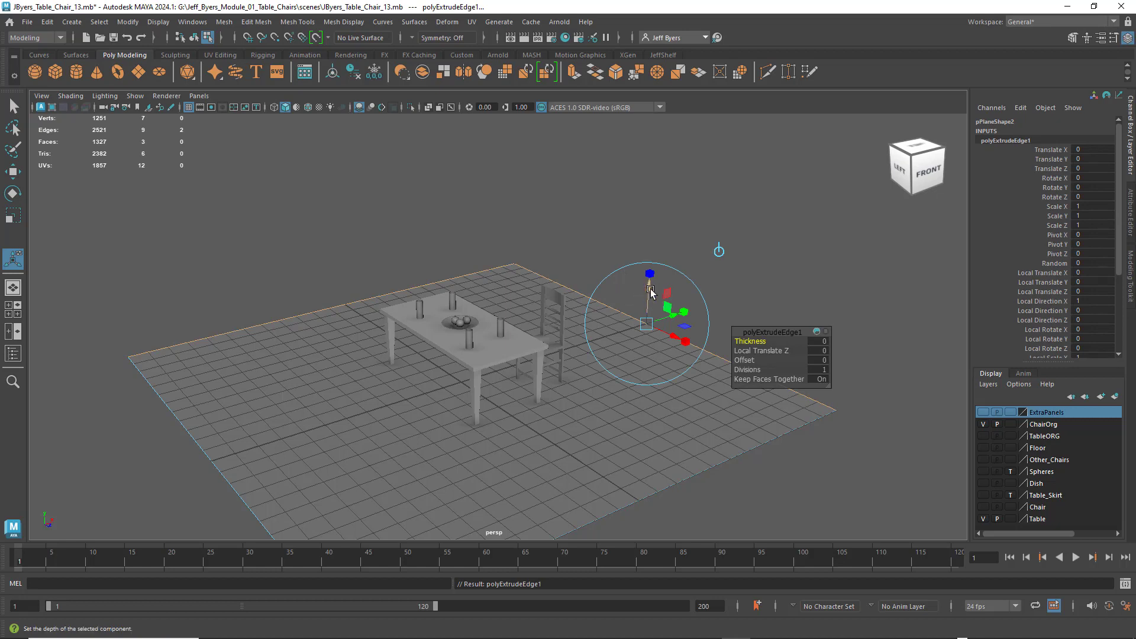
pyautogui.moveTo(647, 290); pyautogui.dragTo(649, 246)
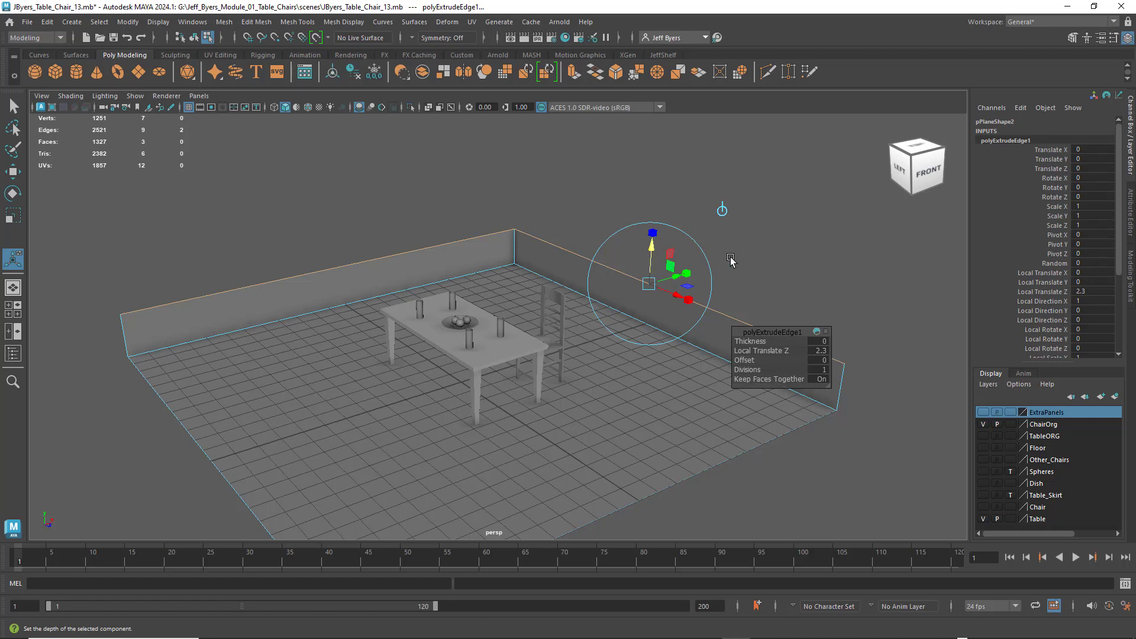
# - Move the extruded top edges straight up to form two tall walls meeting in a corner behind the table
pyautogui.press('w')
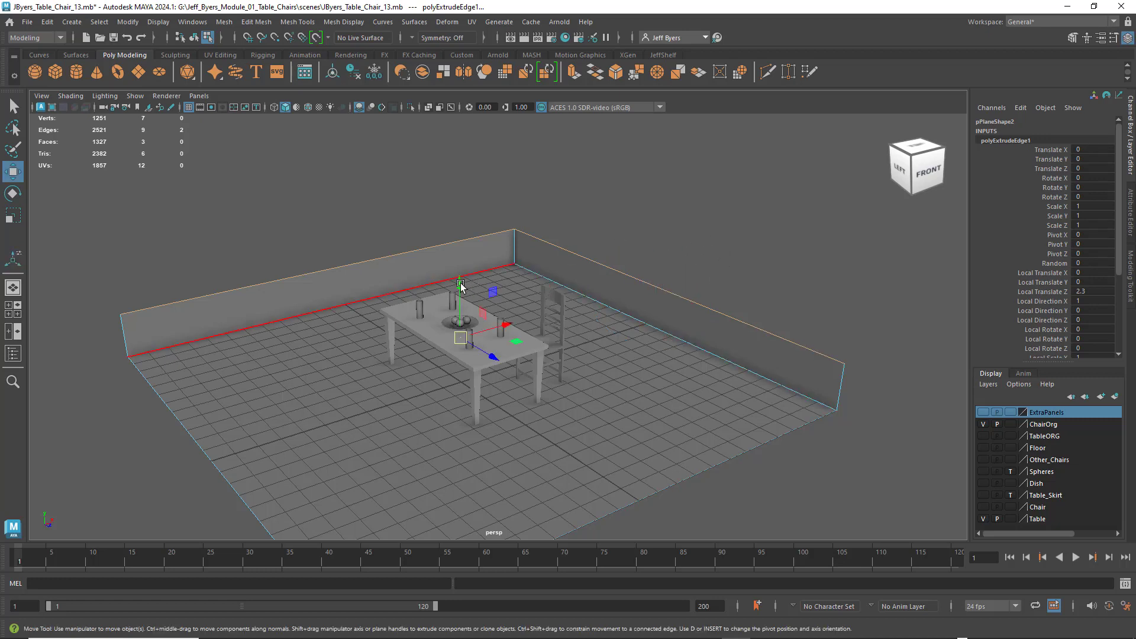
pyautogui.moveTo(462, 285); pyautogui.dragTo(485, 139)
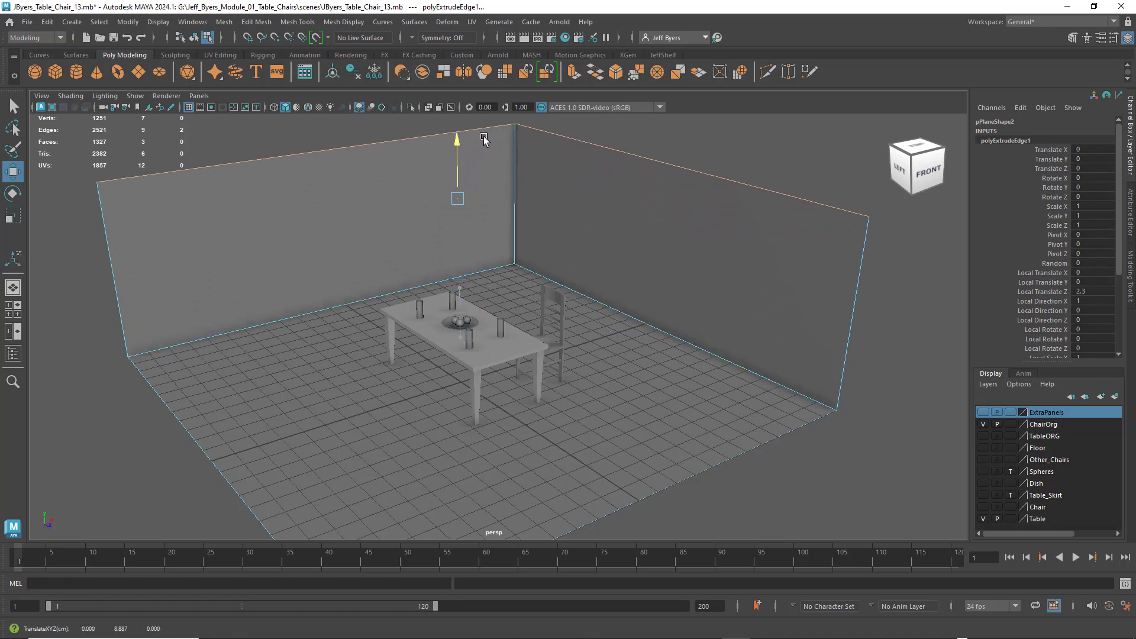
pyautogui.scroll(-4, 484, 139)
pyautogui.moveTo(474, 203); pyautogui.dragTo(479, 128)
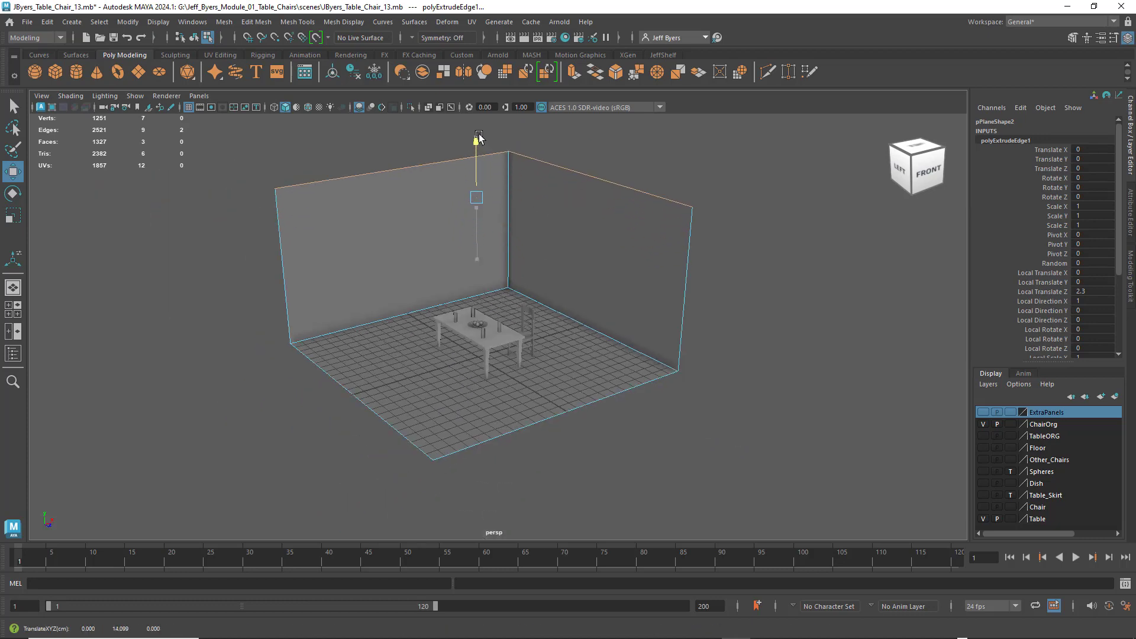
# - Clear the edge selection and examine the walls' proportions against the table and chair from near and far
pyautogui.keyDown('alt'); pyautogui.moveTo(581, 274); pyautogui.dragTo(582, 272); pyautogui.keyUp('alt')
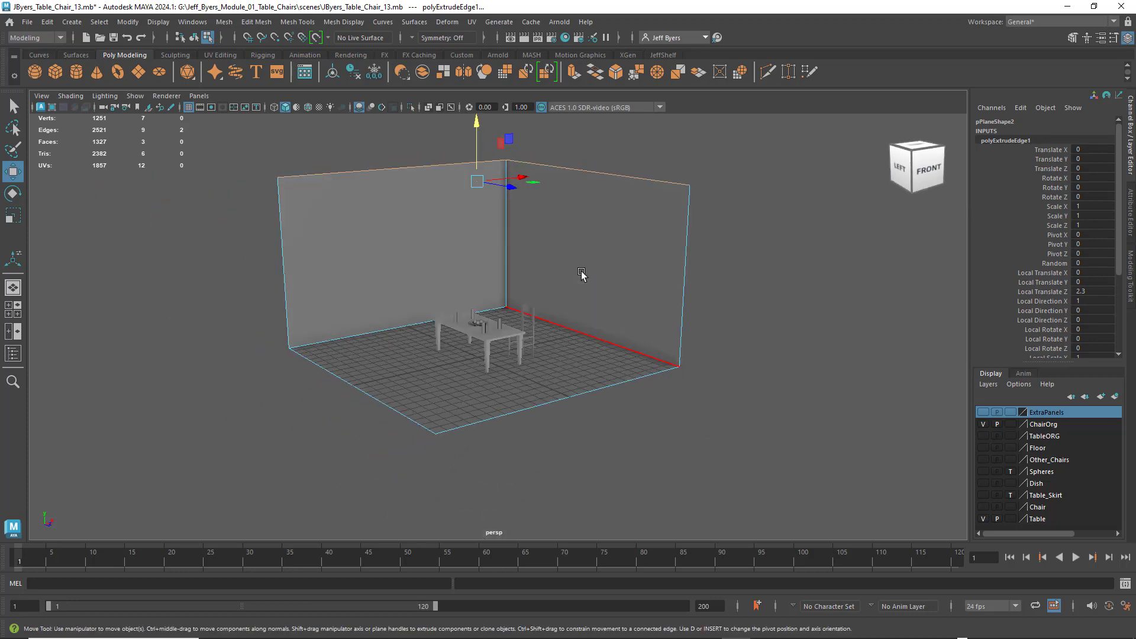
pyautogui.scroll(5, 583, 275)
pyautogui.keyDown('alt'); pyautogui.moveTo(597, 289); pyautogui.dragTo(598, 361, button='middle'); pyautogui.keyUp('alt')
pyautogui.keyDown('alt'); pyautogui.moveTo(599, 362); pyautogui.dragTo(599, 349); pyautogui.keyUp('alt')
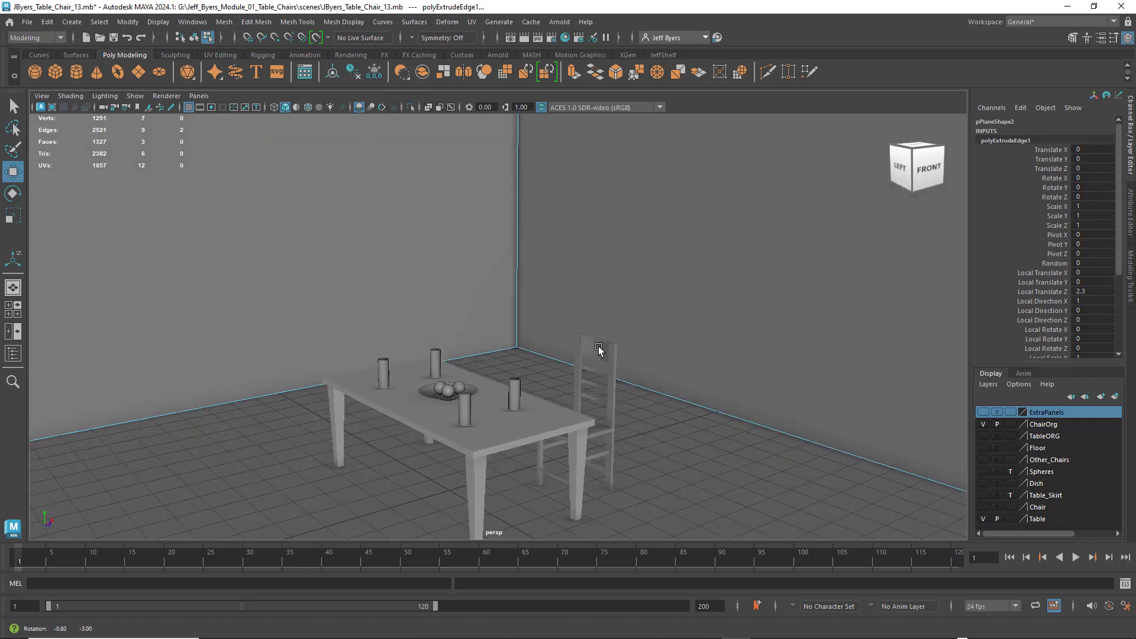
pyautogui.scroll(-6, 596, 325)
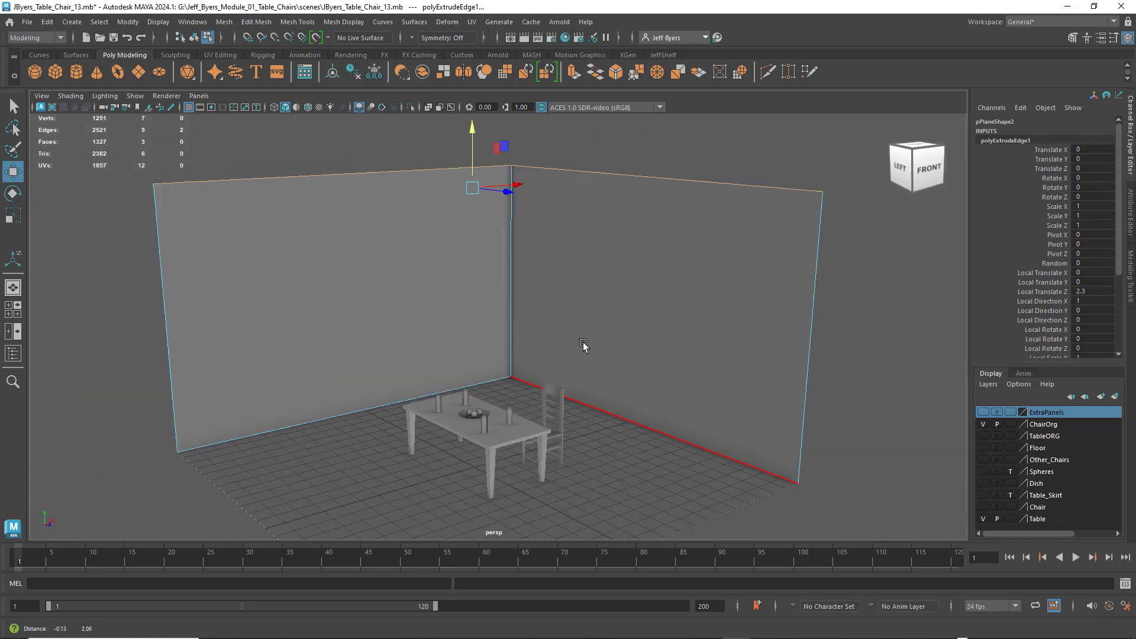
pyautogui.keyDown('alt'); pyautogui.moveTo(583, 342); pyautogui.dragTo(584, 352, button='middle'); pyautogui.keyUp('alt')
pyautogui.moveTo(588, 269); pyautogui.dragTo(590, 331, button='right')
pyautogui.scroll(3, 598, 325)
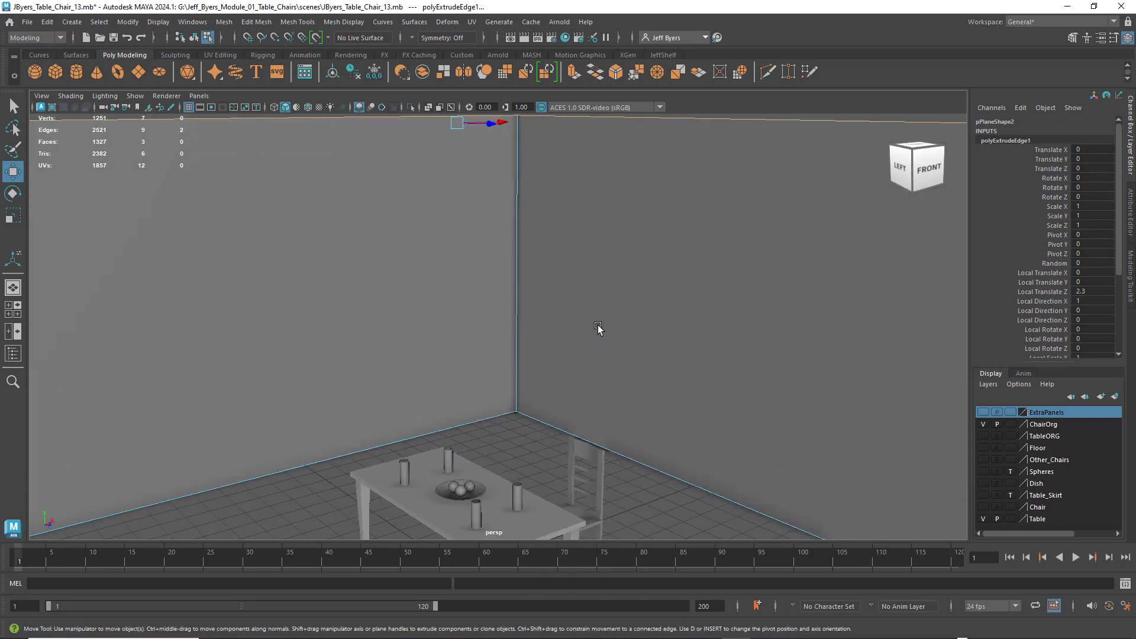
pyautogui.scroll(-5, 628, 287)
pyautogui.click(663, 177)
pyautogui.moveTo(611, 256)
pyautogui.keyDown('alt'); pyautogui.mouseDown()
pyautogui.moveTo(671, 253)
pyautogui.moveTo(609, 264)
pyautogui.moveTo(615, 255)
pyautogui.mouseUp(); pyautogui.keyUp('alt')
pyautogui.scroll(4, 592, 269)
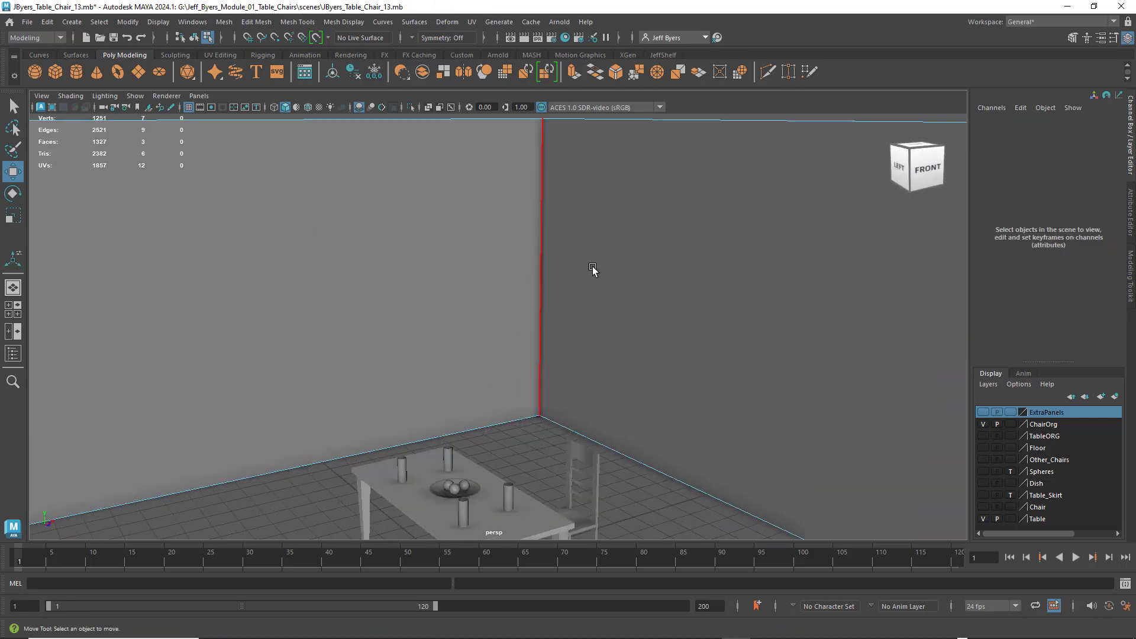
pyautogui.scroll(-2, 592, 265)
pyautogui.keyDown('alt'); pyautogui.moveTo(584, 256); pyautogui.dragTo(602, 241, button='middle'); pyautogui.keyUp('alt')
pyautogui.scroll(1, 602, 253)
pyautogui.scroll(1, 599, 256)
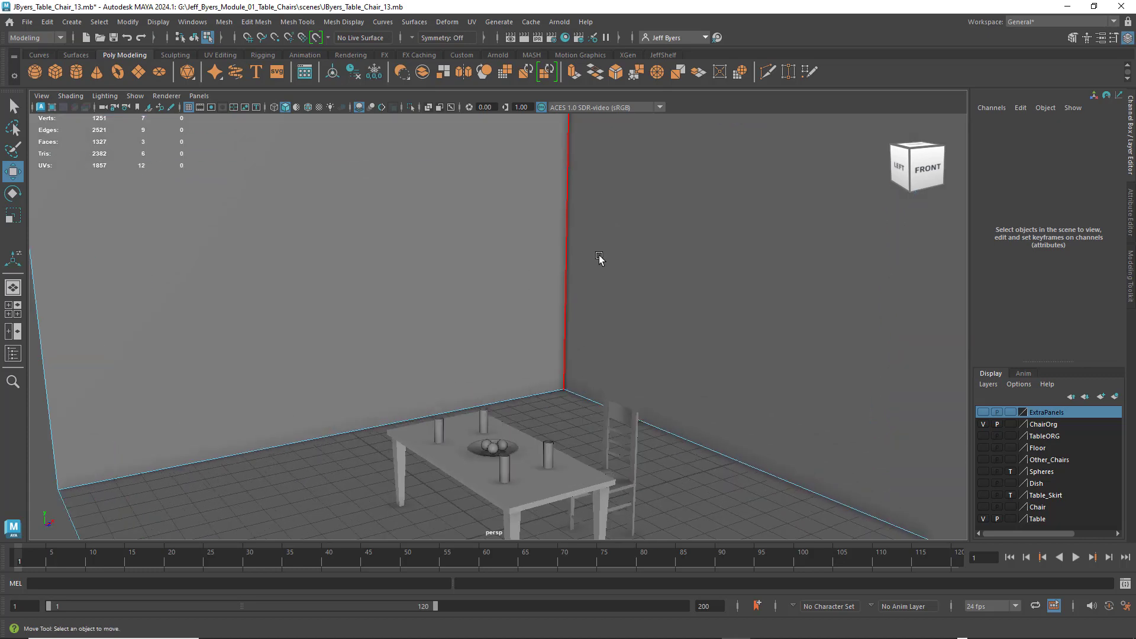
pyautogui.scroll(-2, 597, 260)
pyautogui.keyDown('alt'); pyautogui.moveTo(594, 261); pyautogui.dragTo(424, 272); pyautogui.keyUp('alt')
# - Return the room mesh to object mode, select it whole, and start the Insert Edge Loop tool on it
pyautogui.moveTo(424, 272); pyautogui.dragTo(406, 343, button='right')
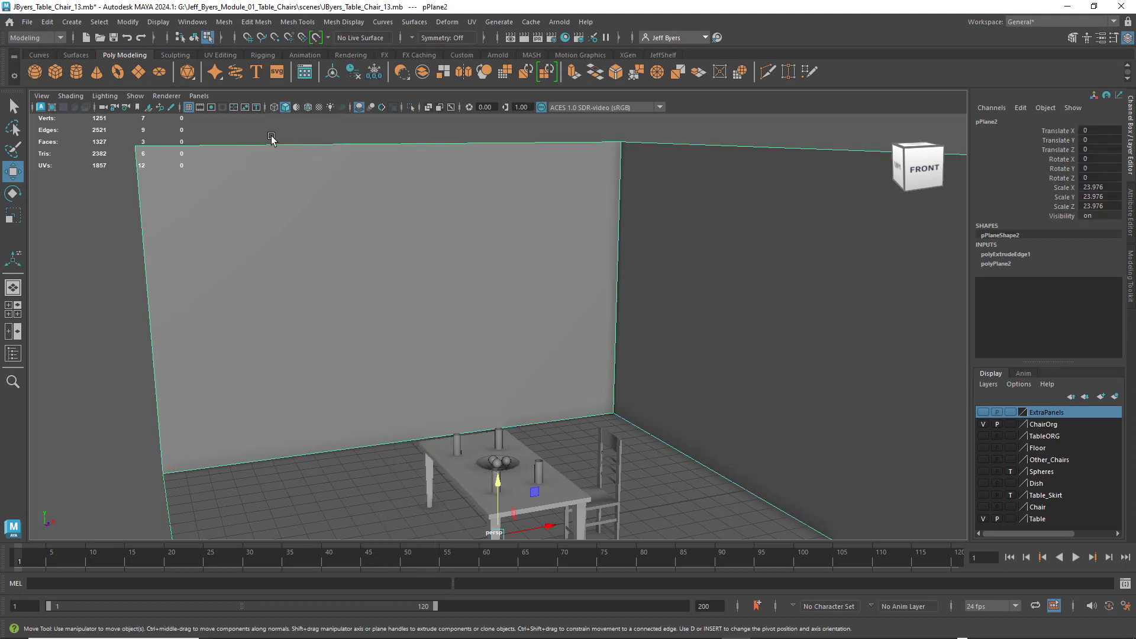
pyautogui.click(194, 38)
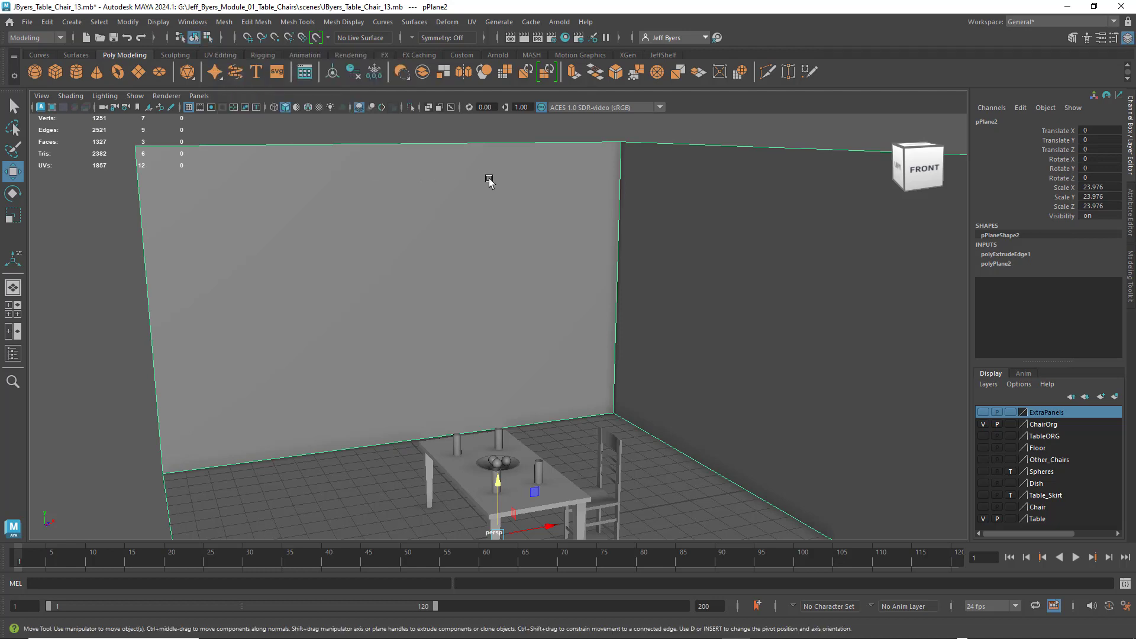
pyautogui.rightClick(437, 180)
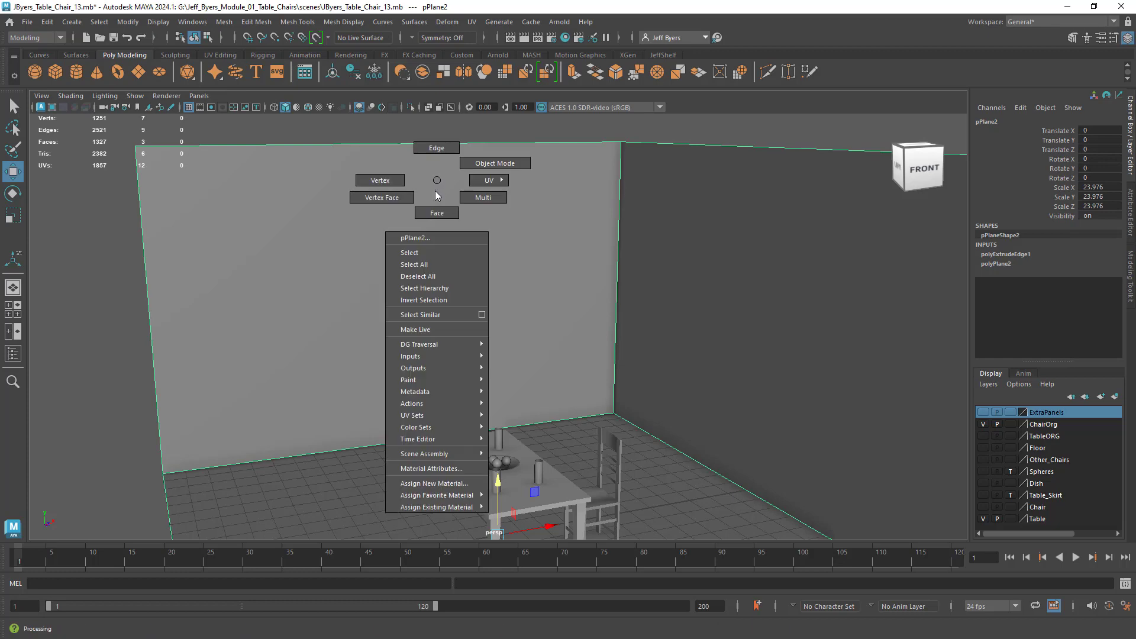
pyautogui.click(426, 253)
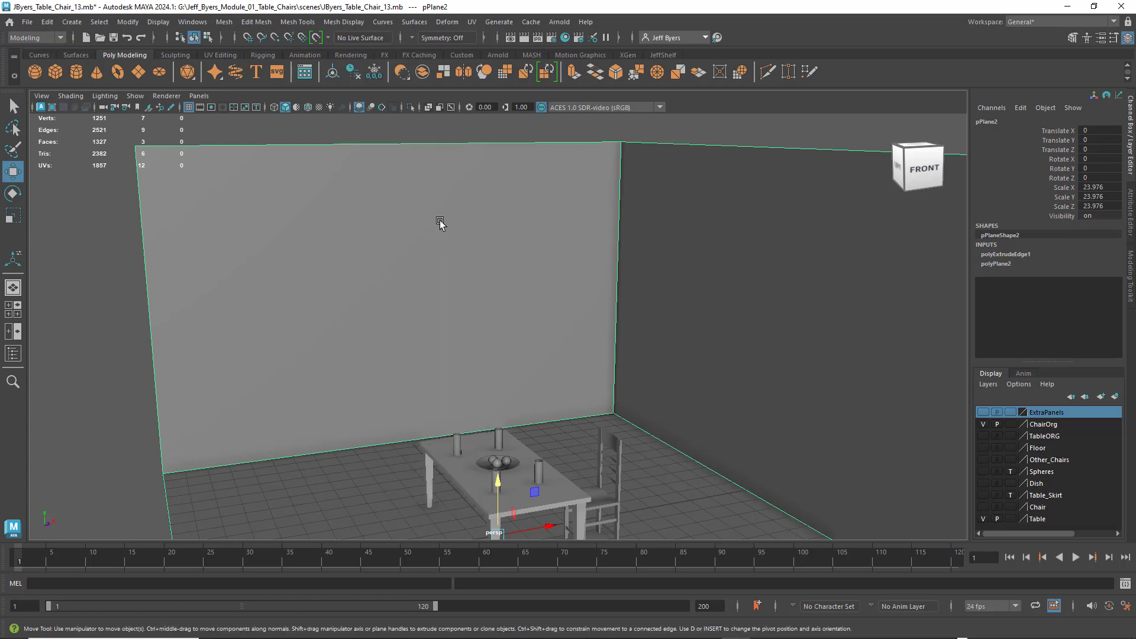
pyautogui.keyDown('alt'); pyautogui.moveTo(439, 221); pyautogui.dragTo(400, 215); pyautogui.keyUp('alt')
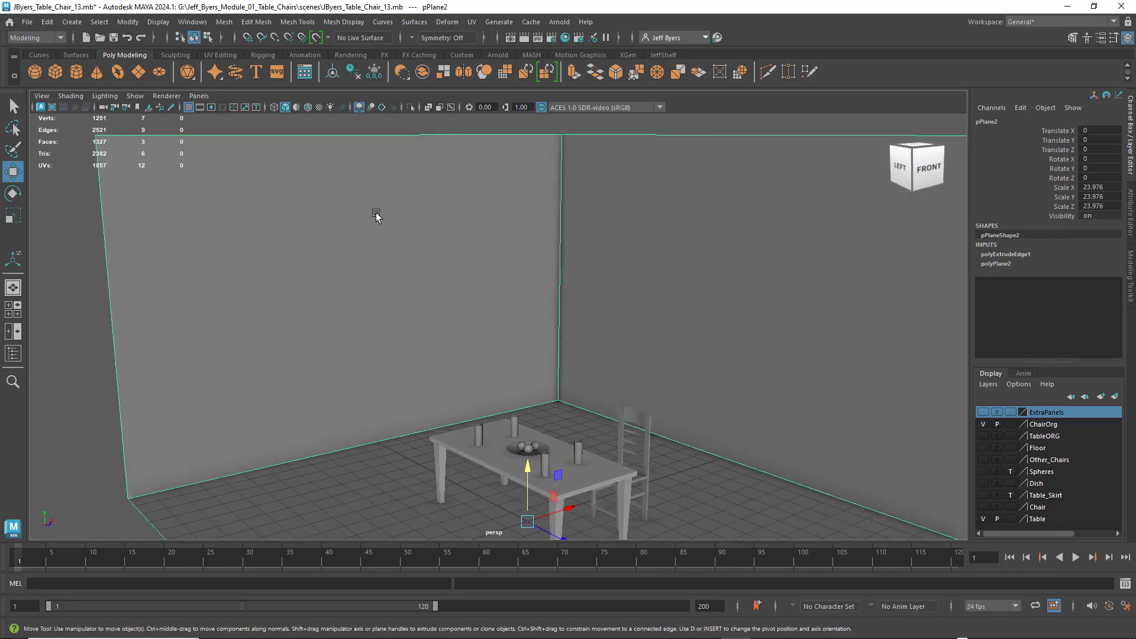
pyautogui.keyDown('shift'); pyautogui.rightClick(332, 208); pyautogui.keyUp('shift')
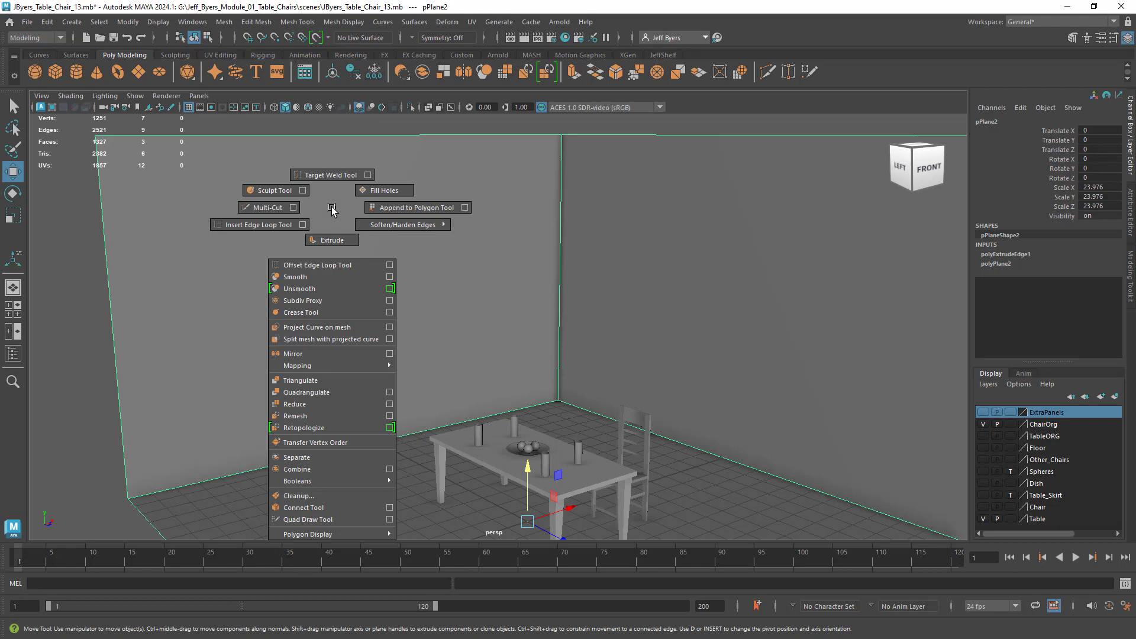
pyautogui.click(267, 226)
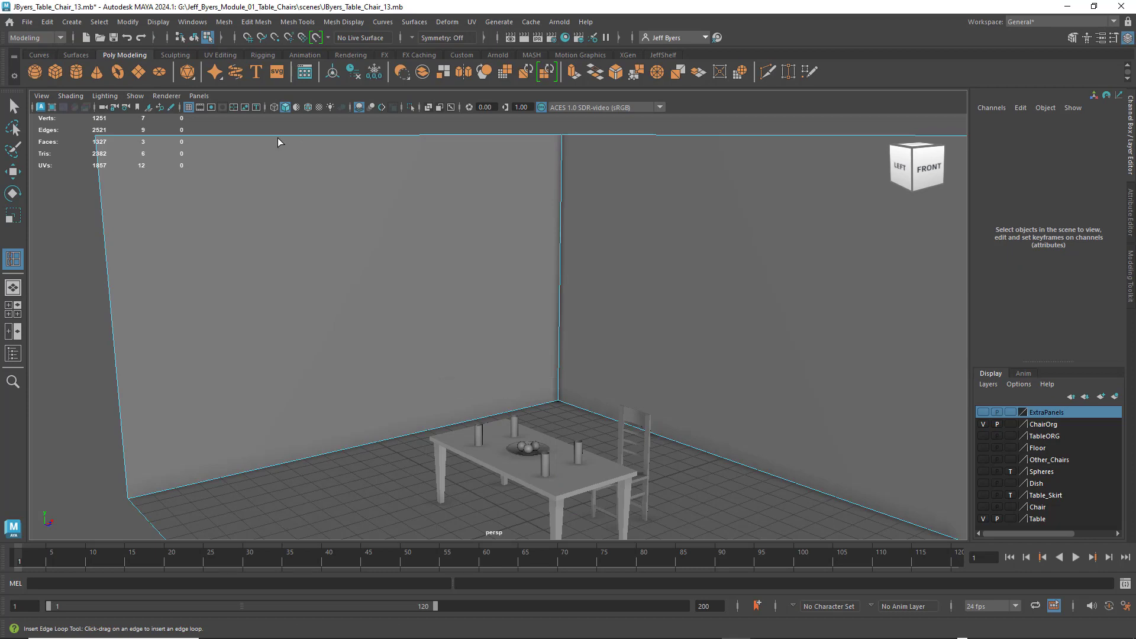
pyautogui.keyDown('alt'); pyautogui.moveTo(324, 153); pyautogui.dragTo(320, 167); pyautogui.keyUp('alt')
pyautogui.keyDown('alt'); pyautogui.moveTo(327, 140); pyautogui.dragTo(332, 177, button='middle'); pyautogui.keyUp('alt')
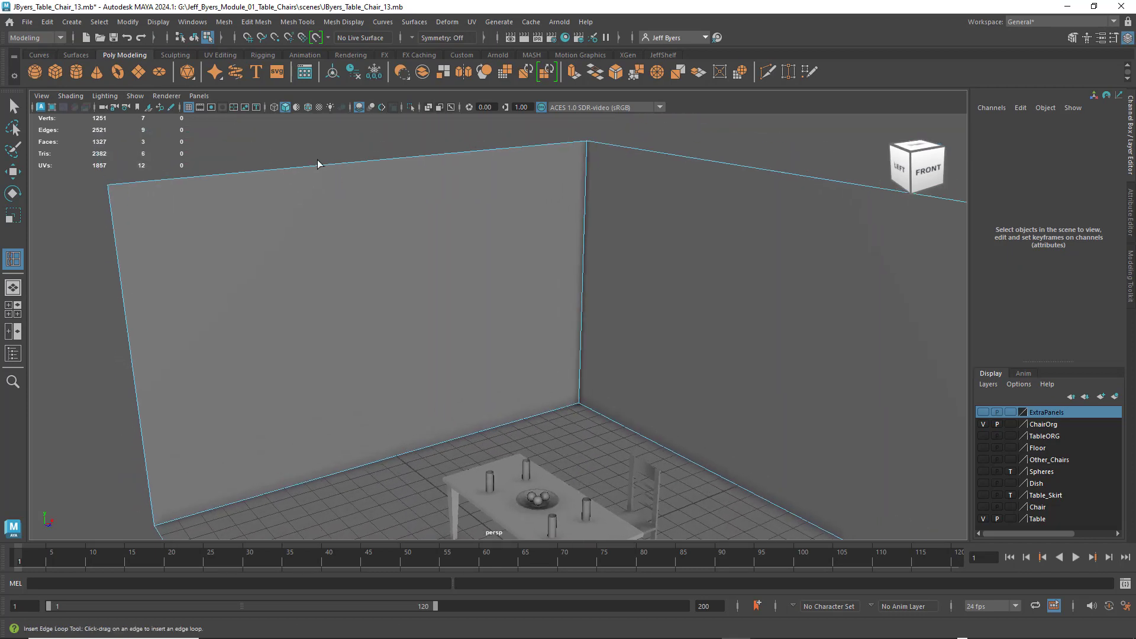
pyautogui.click(283, 170)
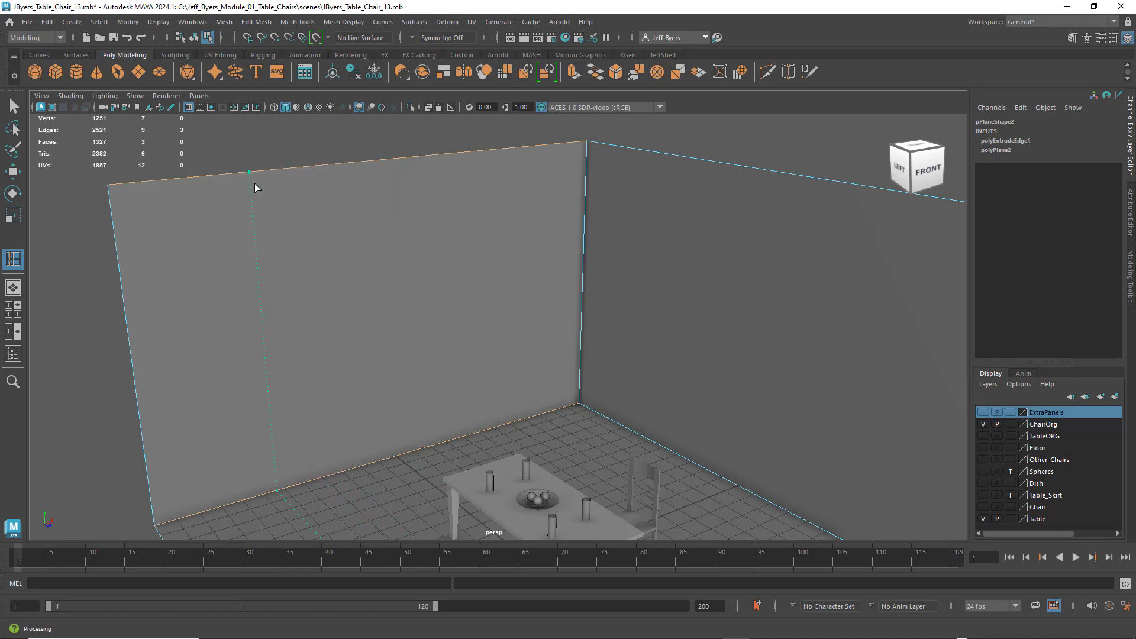
pyautogui.click(339, 180)
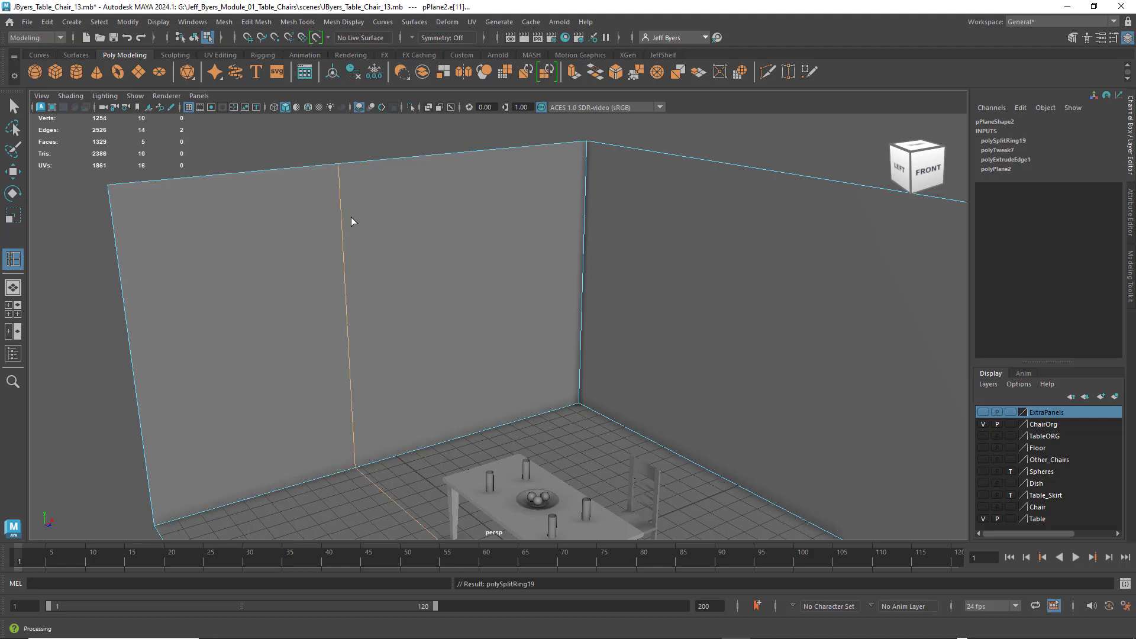
pyautogui.click(374, 159)
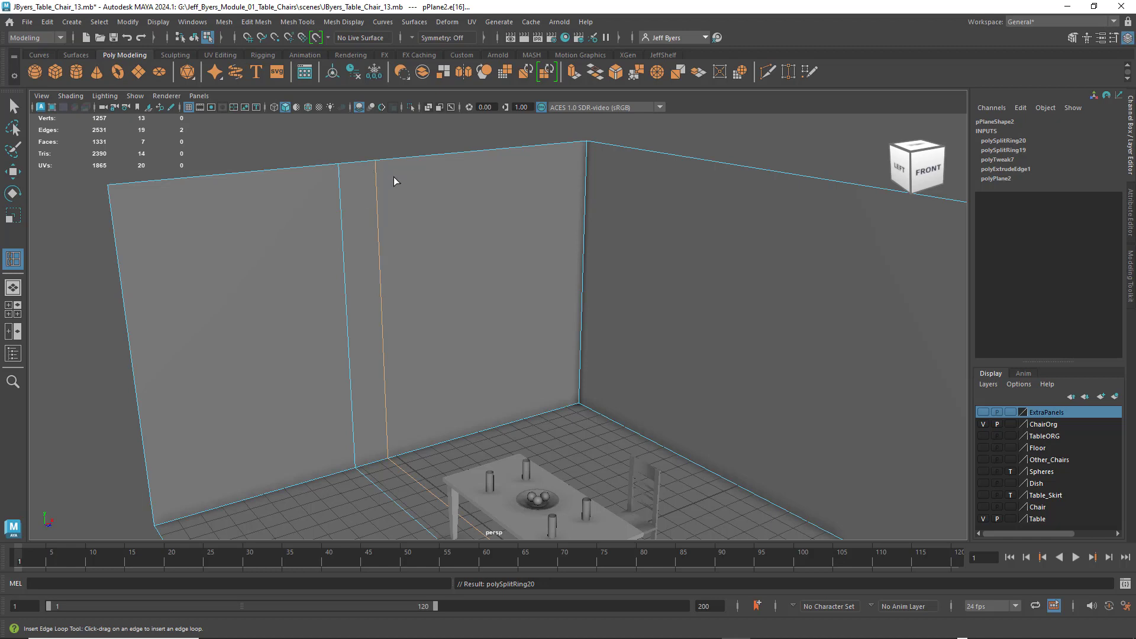
pyautogui.hotkey('ctrl', 'z')
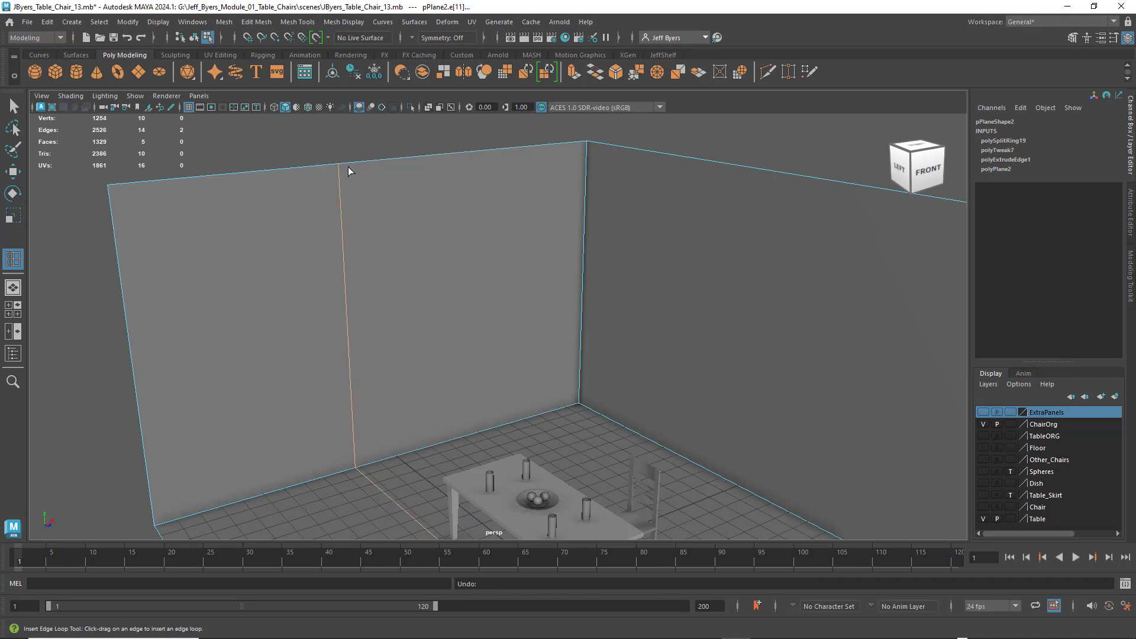
pyautogui.hotkey('ctrl', 'z')
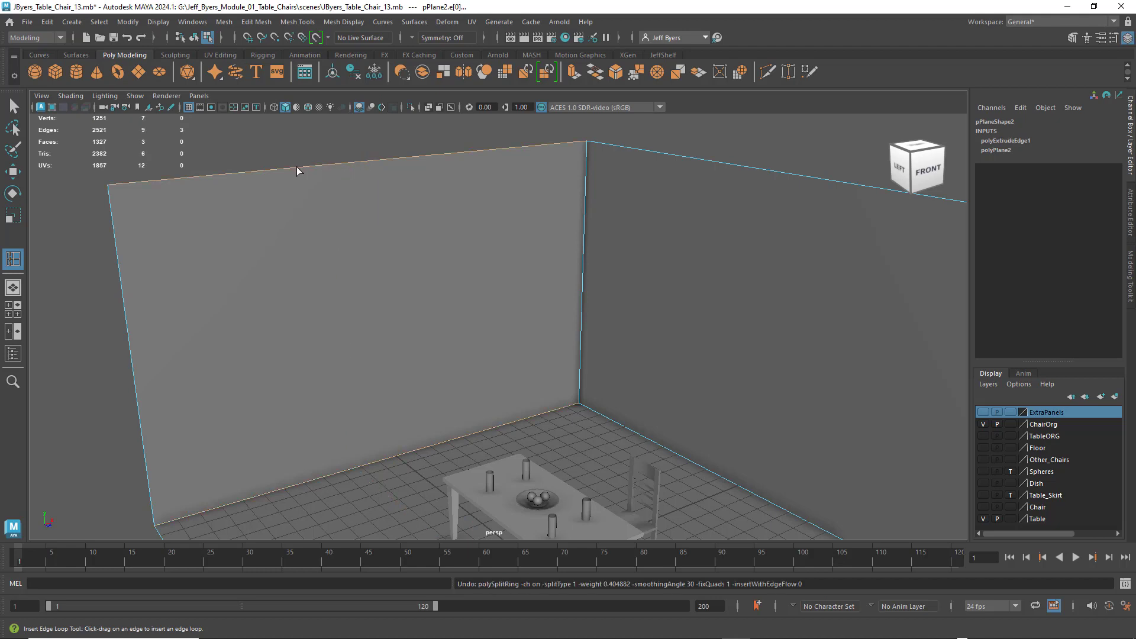
# - Insert two spaced vertical edge loops in the wall away from the chair and two horizontal loops, upper and lower, across both walls
pyautogui.moveTo(297, 167); pyautogui.dragTo(294, 169)
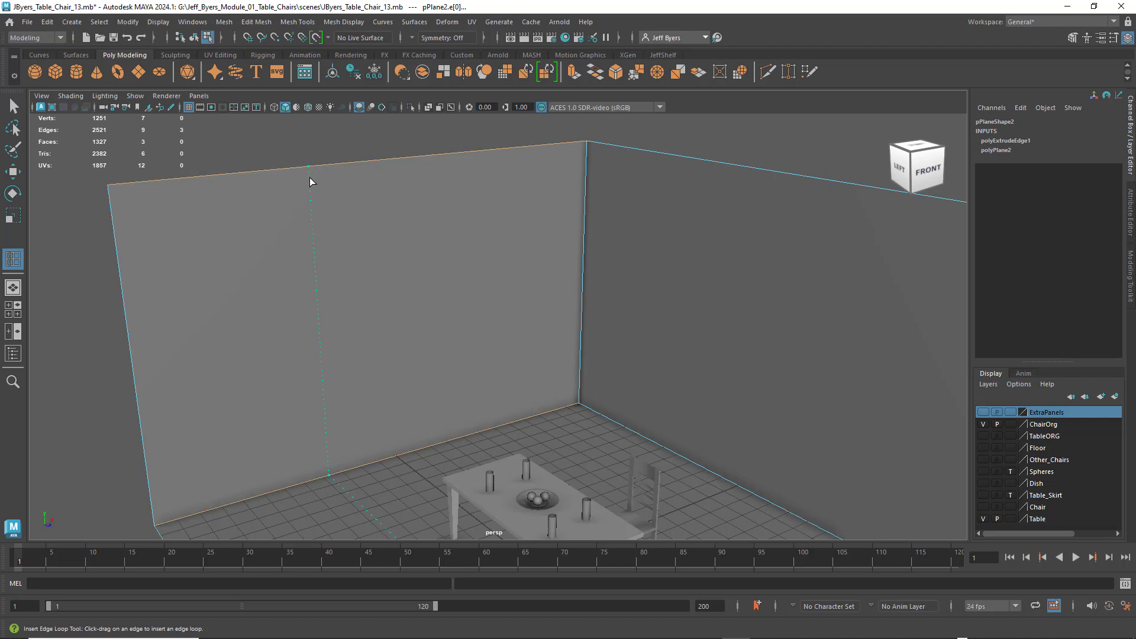
pyautogui.moveTo(312, 178); pyautogui.dragTo(316, 179)
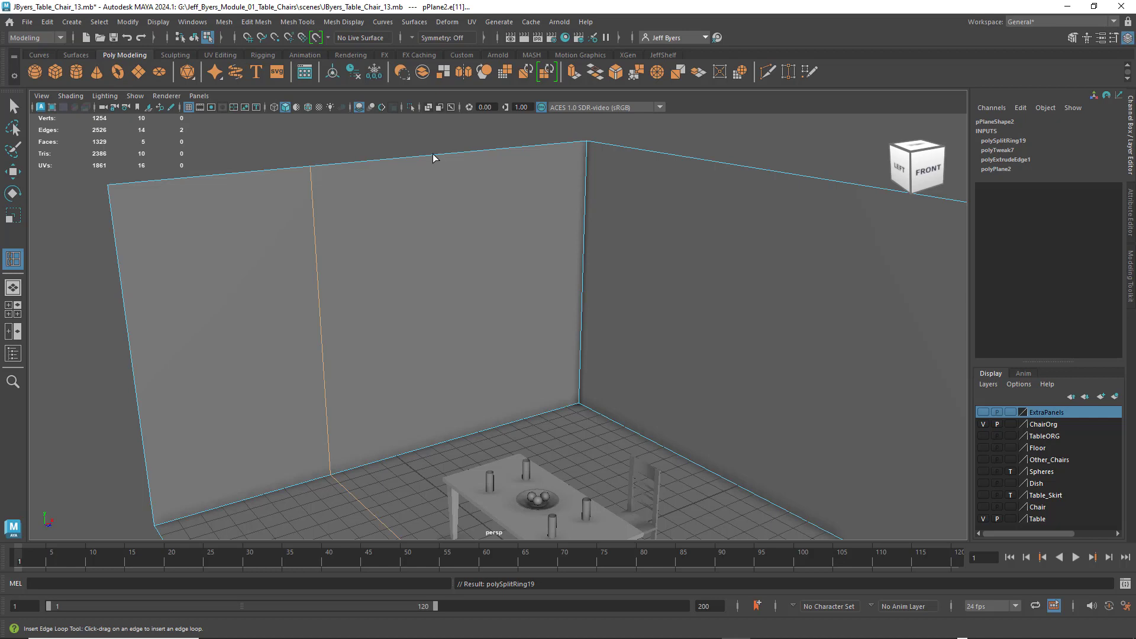
pyautogui.moveTo(434, 156); pyautogui.dragTo(434, 158)
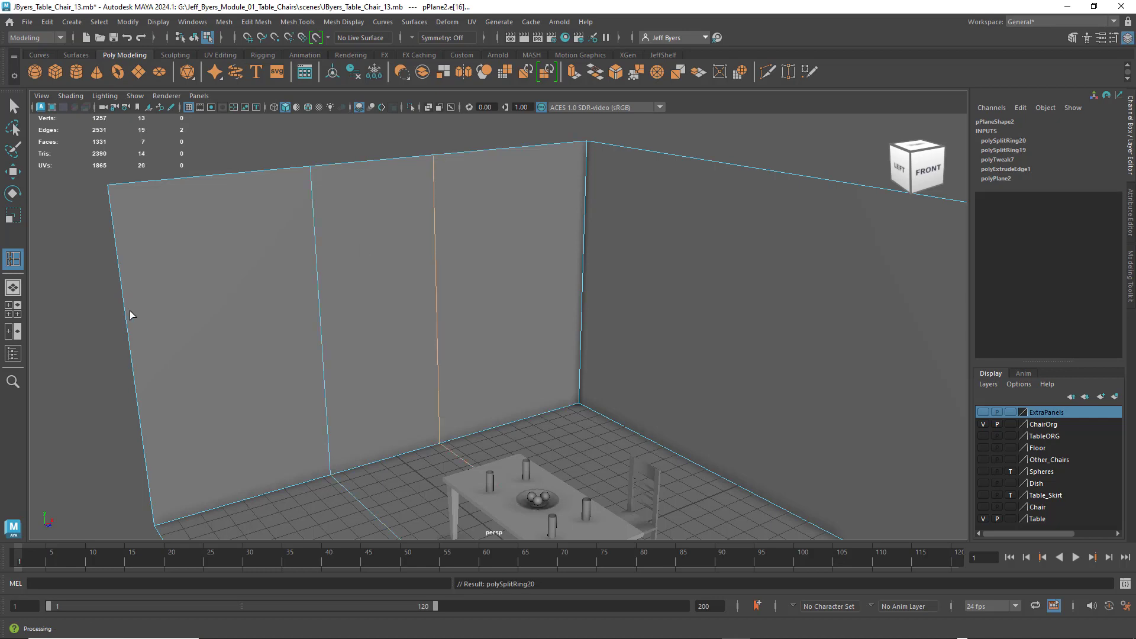
pyautogui.moveTo(121, 287); pyautogui.dragTo(121, 288)
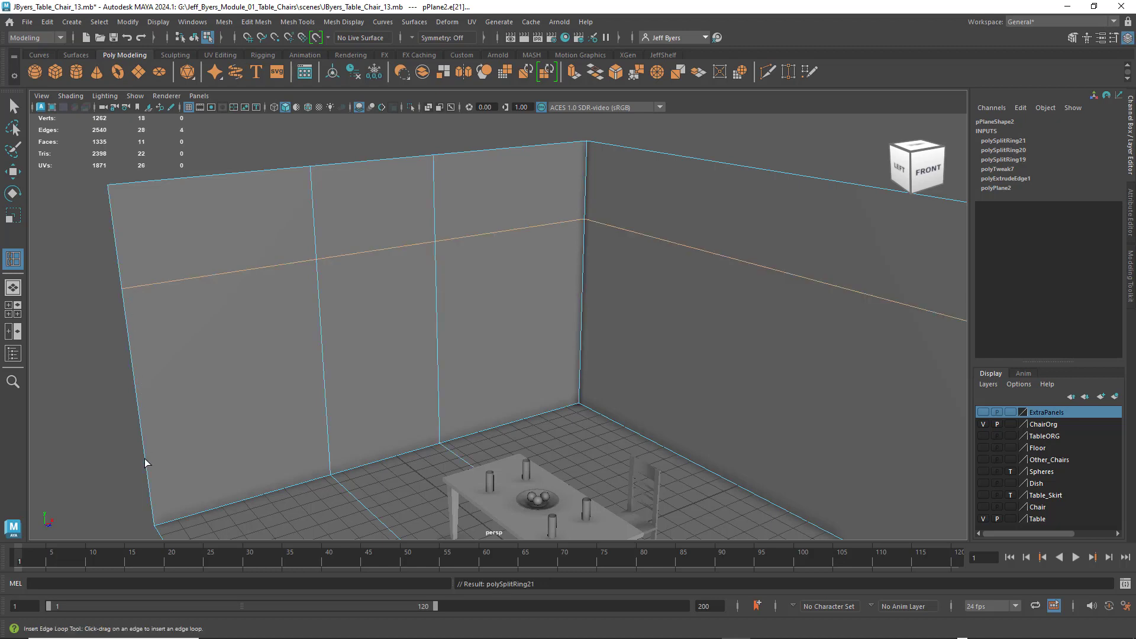
pyautogui.moveTo(146, 462); pyautogui.dragTo(146, 463)
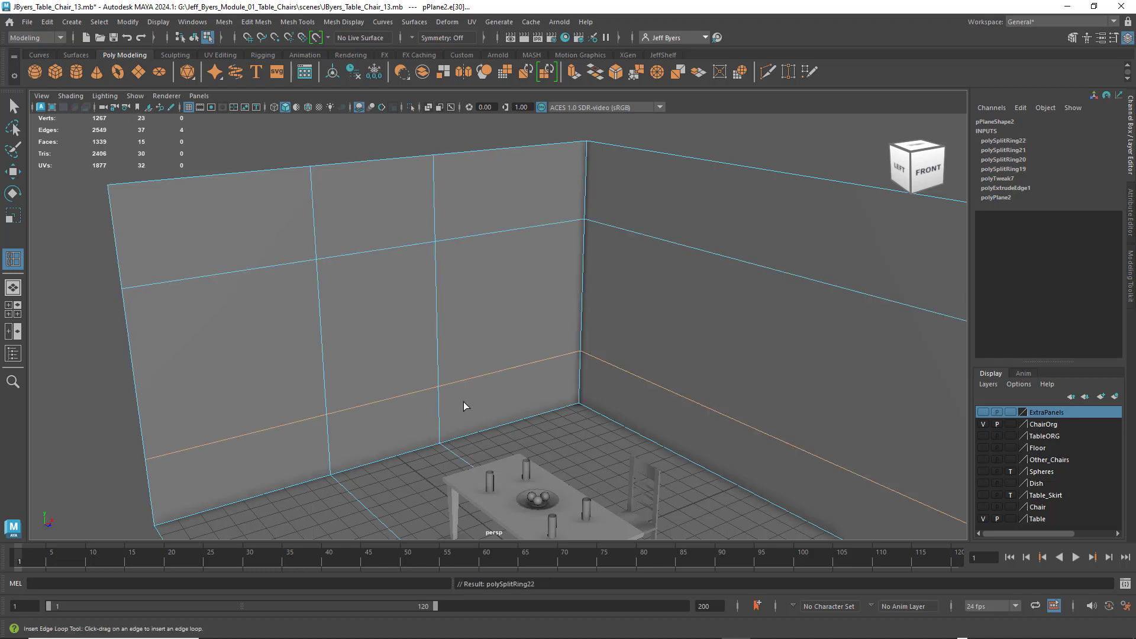
# - Insert four vertical edge loops in the wall behind the chair, outlining two panels separated by a narrow strip
pyautogui.keyDown('alt'); pyautogui.moveTo(490, 401); pyautogui.dragTo(578, 378); pyautogui.keyUp('alt')
pyautogui.keyDown('alt'); pyautogui.moveTo(535, 244); pyautogui.dragTo(533, 243); pyautogui.keyUp('alt')
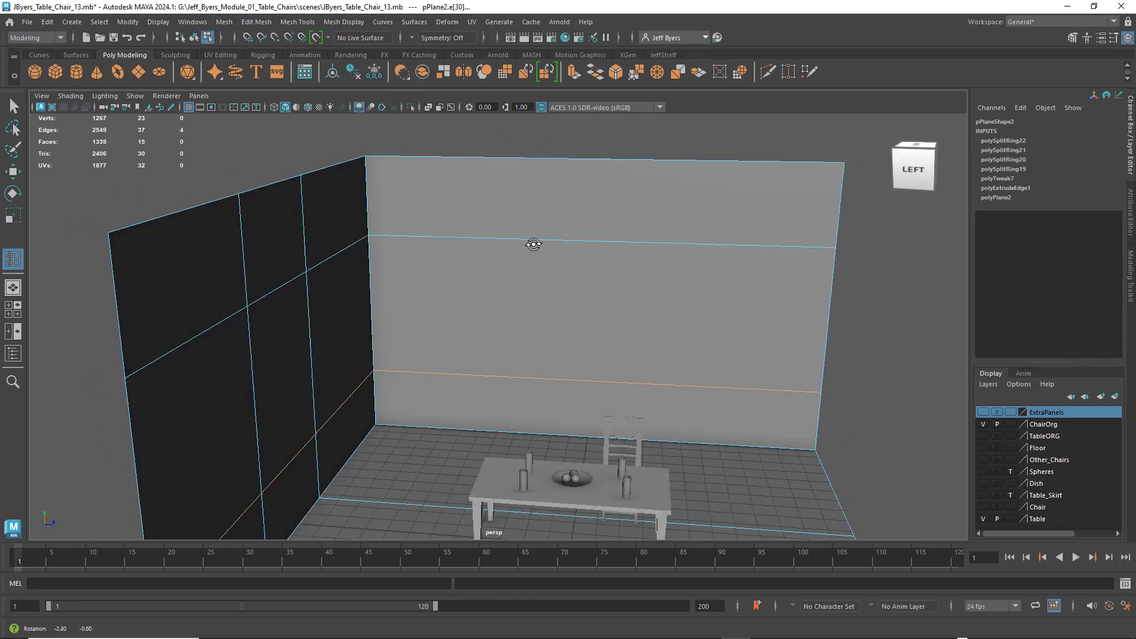
pyautogui.click(440, 237)
pyautogui.keyDown('alt'); pyautogui.moveTo(526, 273); pyautogui.dragTo(482, 274); pyautogui.keyUp('alt')
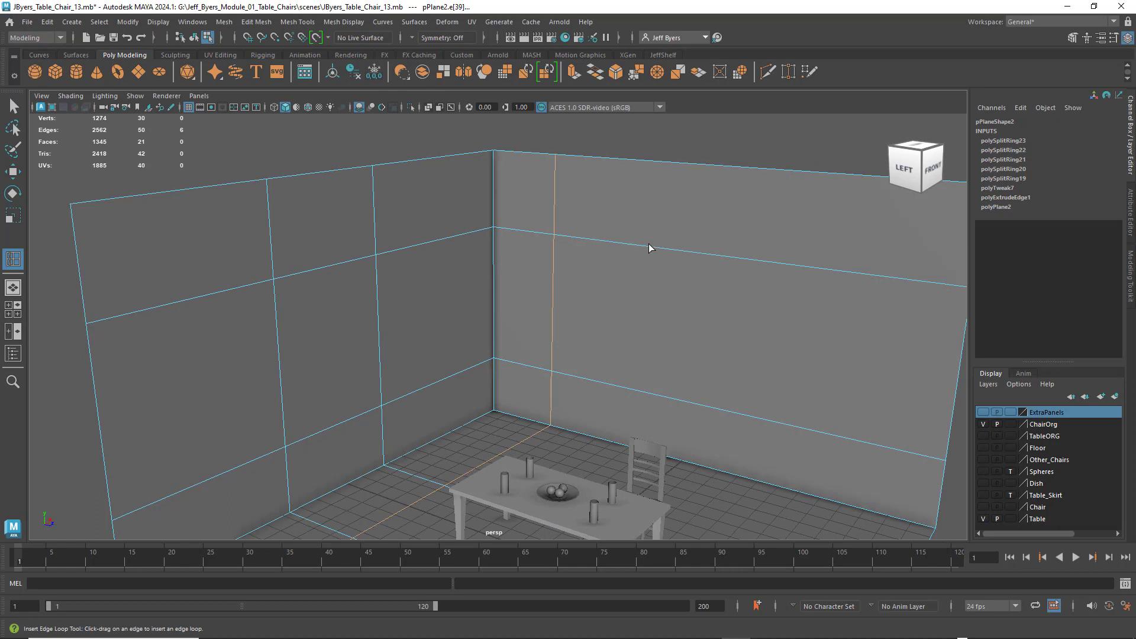
pyautogui.moveTo(647, 248); pyautogui.dragTo(647, 250)
pyautogui.moveTo(649, 250); pyautogui.dragTo(650, 250)
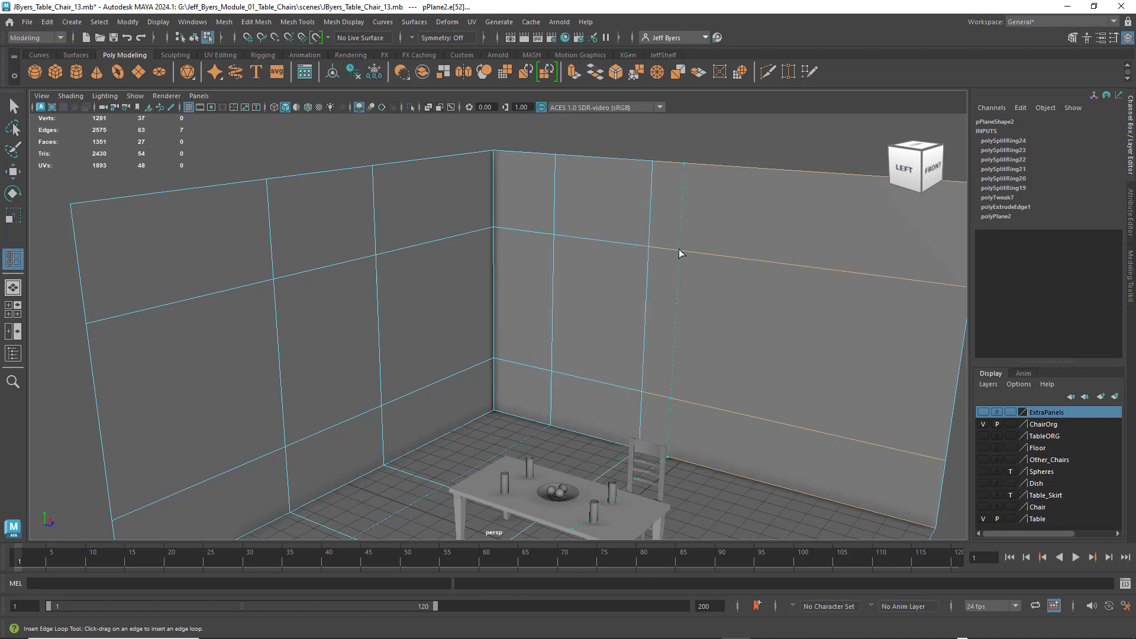
pyautogui.click(682, 253)
pyautogui.moveTo(787, 266); pyautogui.dragTo(780, 267)
pyautogui.keyDown('alt'); pyautogui.moveTo(736, 338); pyautogui.dragTo(617, 320); pyautogui.keyUp('alt')
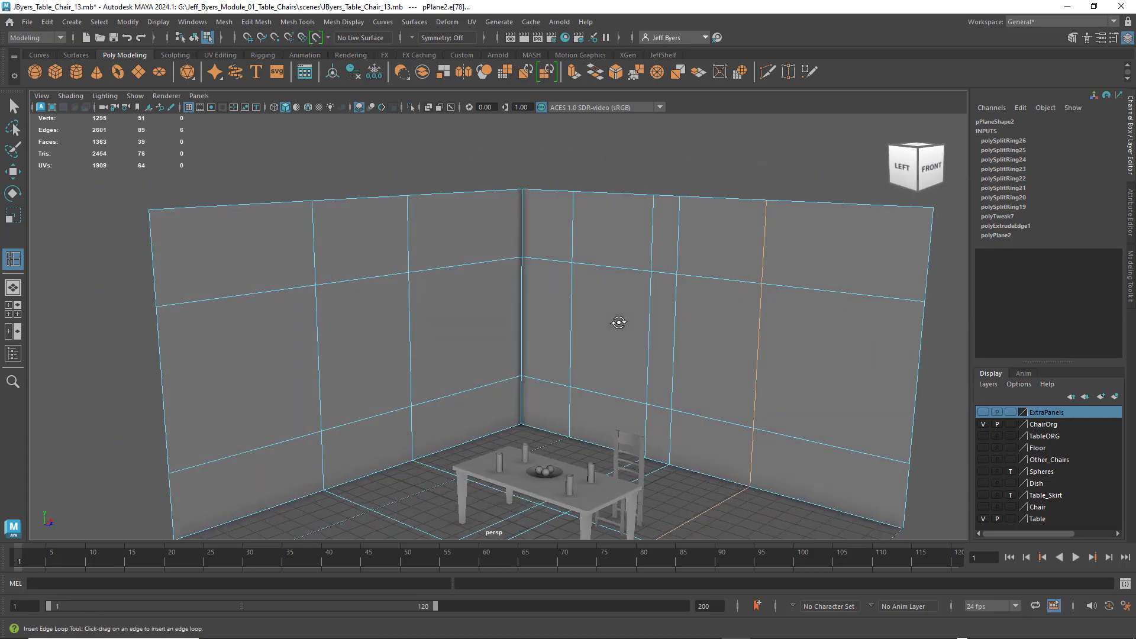
# - Switch to face selection and delete the central panel face in the wall away from the chair to cut a window opening
pyautogui.press('q')
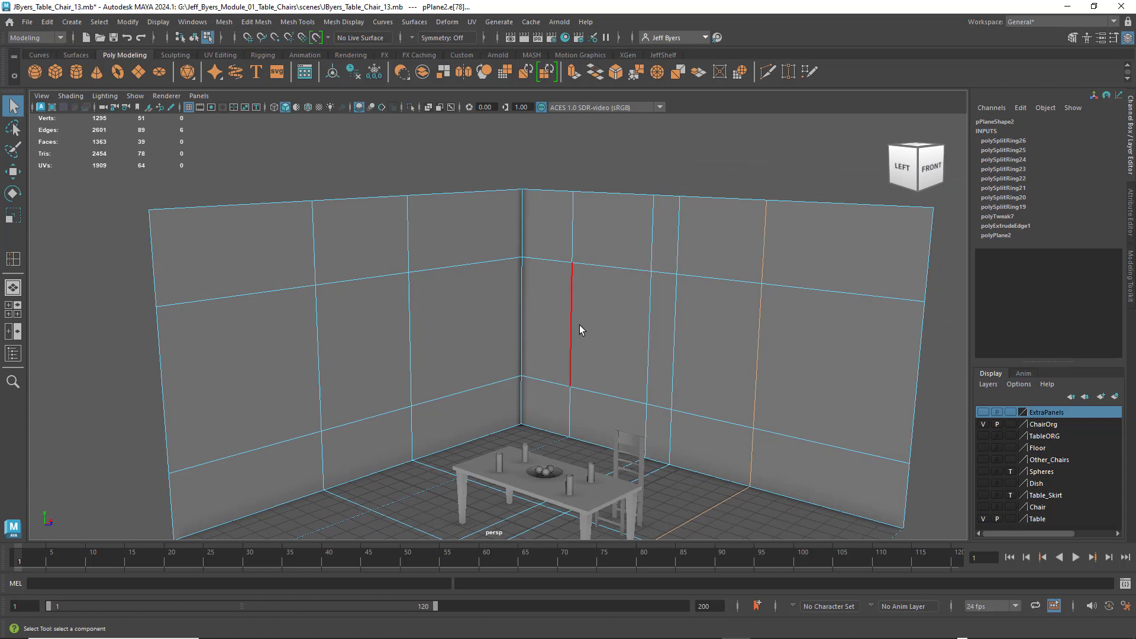
pyautogui.keyDown('alt'); pyautogui.moveTo(616, 337); pyautogui.dragTo(552, 318); pyautogui.keyUp('alt')
pyautogui.scroll(4, 553, 313)
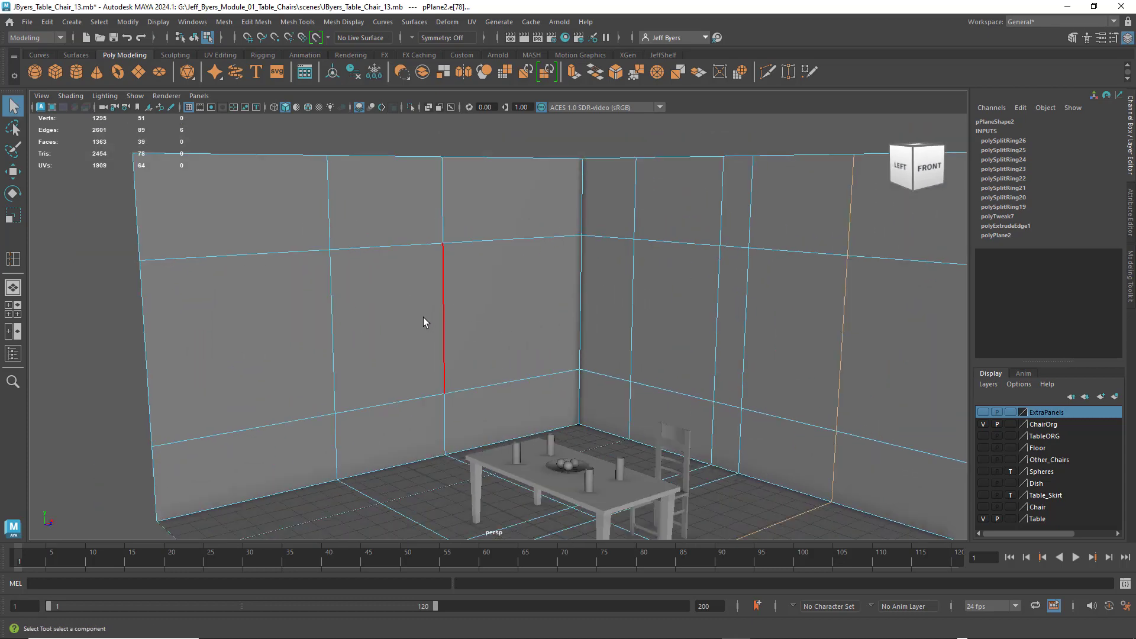
pyautogui.rightClick(424, 317)
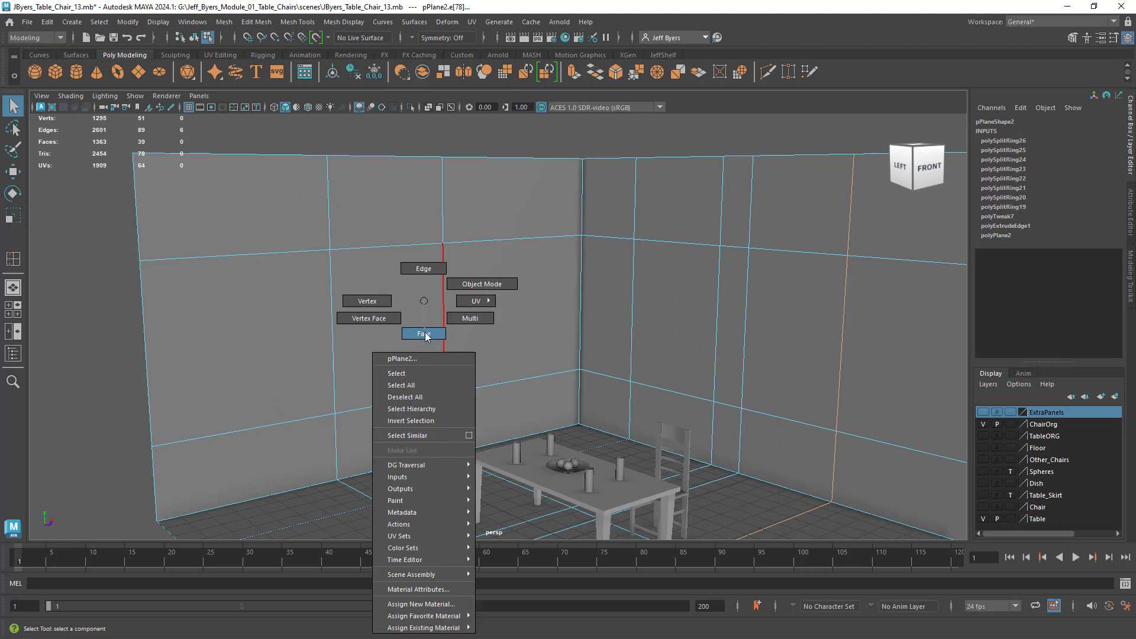
pyautogui.click(423, 332)
pyautogui.click(409, 326)
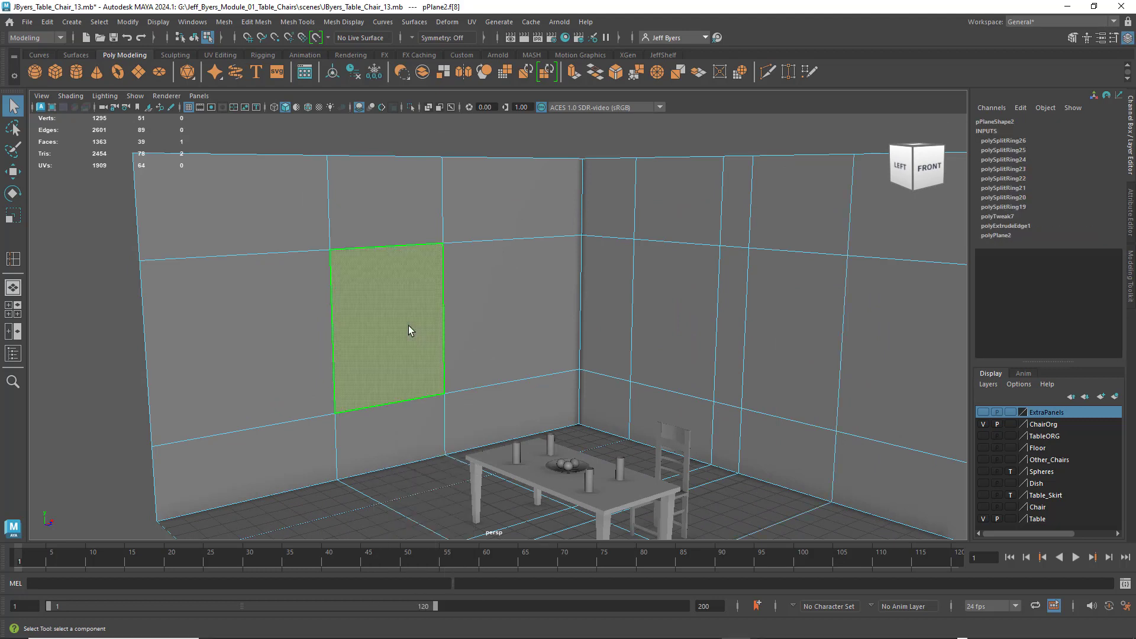
pyautogui.press('Delete')
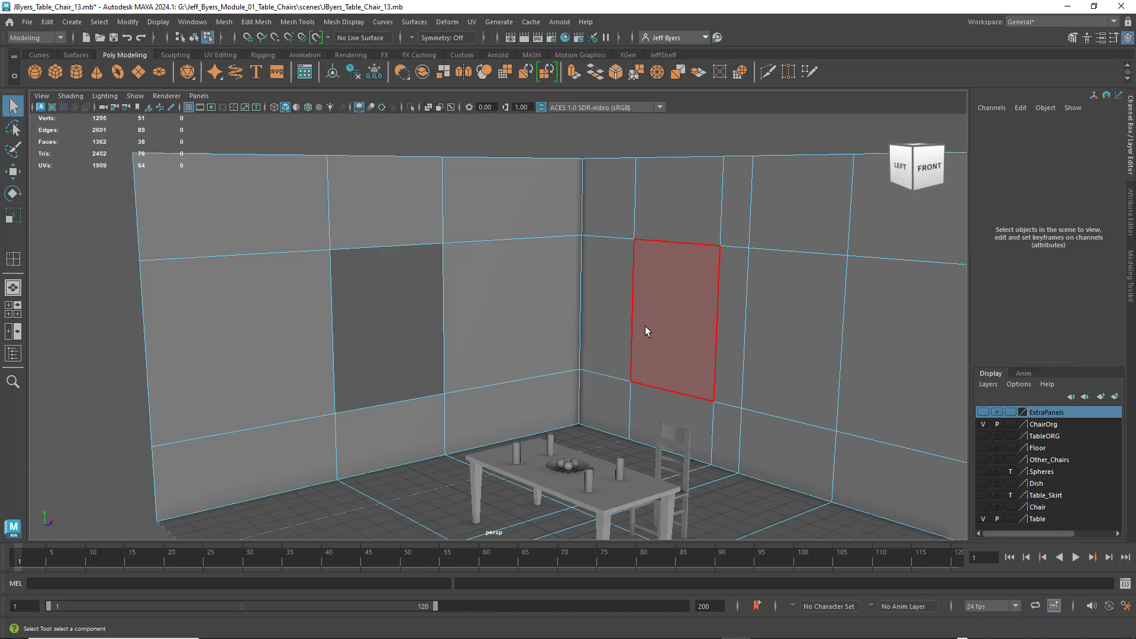
# - Delete the two panel faces in the wall behind the chair to cut a pair of window openings separated by the narrow strip
pyautogui.keyDown('alt'); pyautogui.moveTo(625, 325); pyautogui.dragTo(641, 321); pyautogui.keyUp('alt')
pyautogui.click(620, 318)
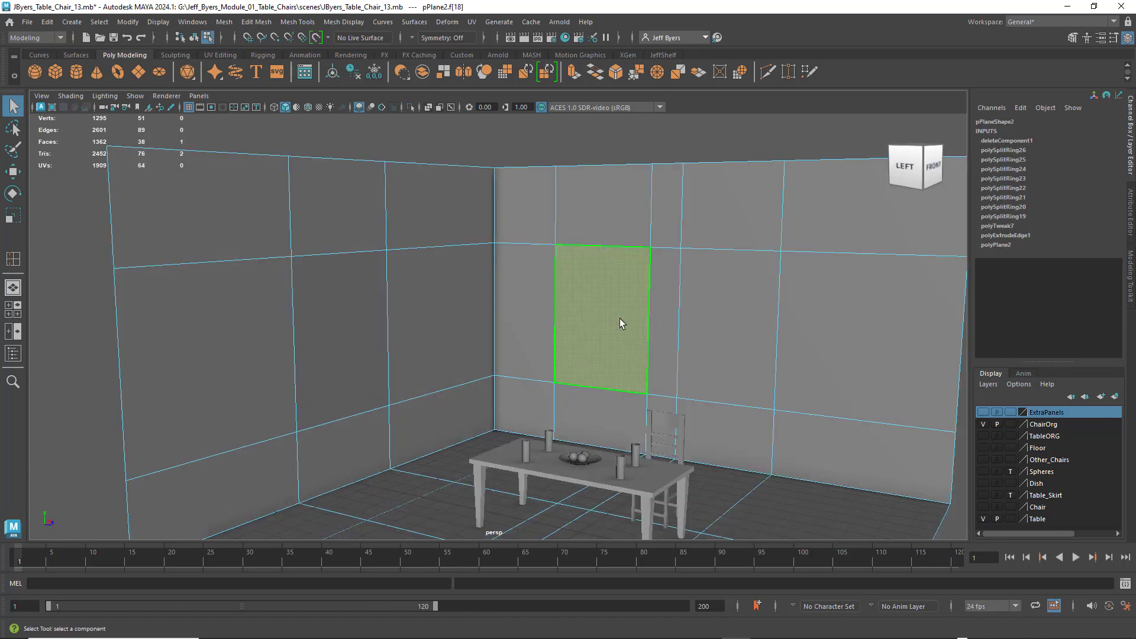
pyautogui.press('Delete')
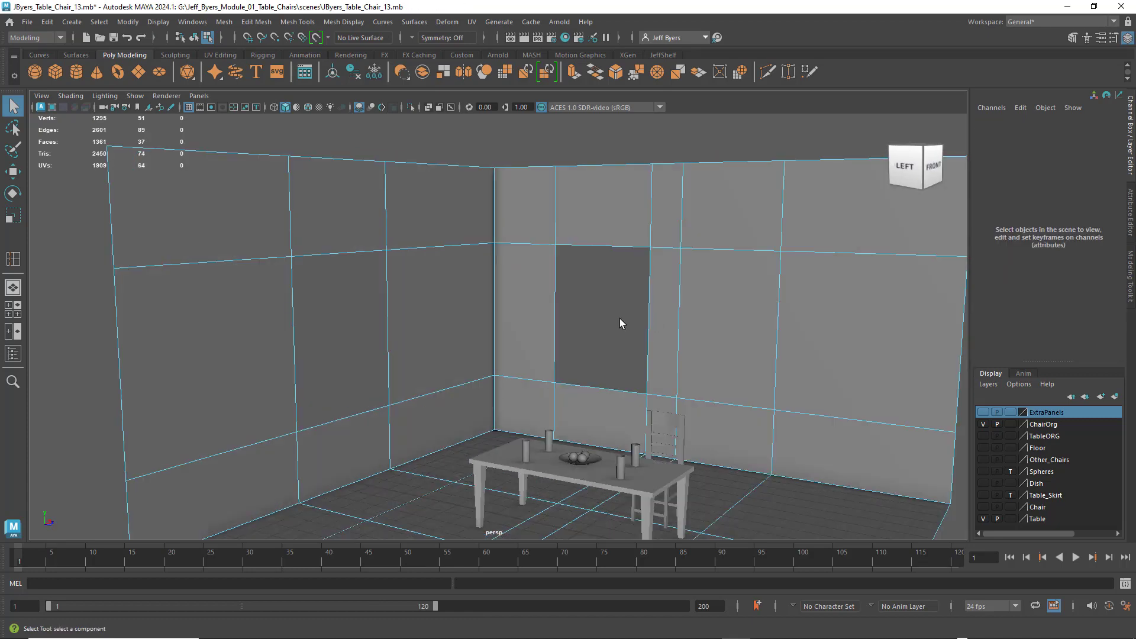
pyautogui.click(730, 326)
pyautogui.press('Delete')
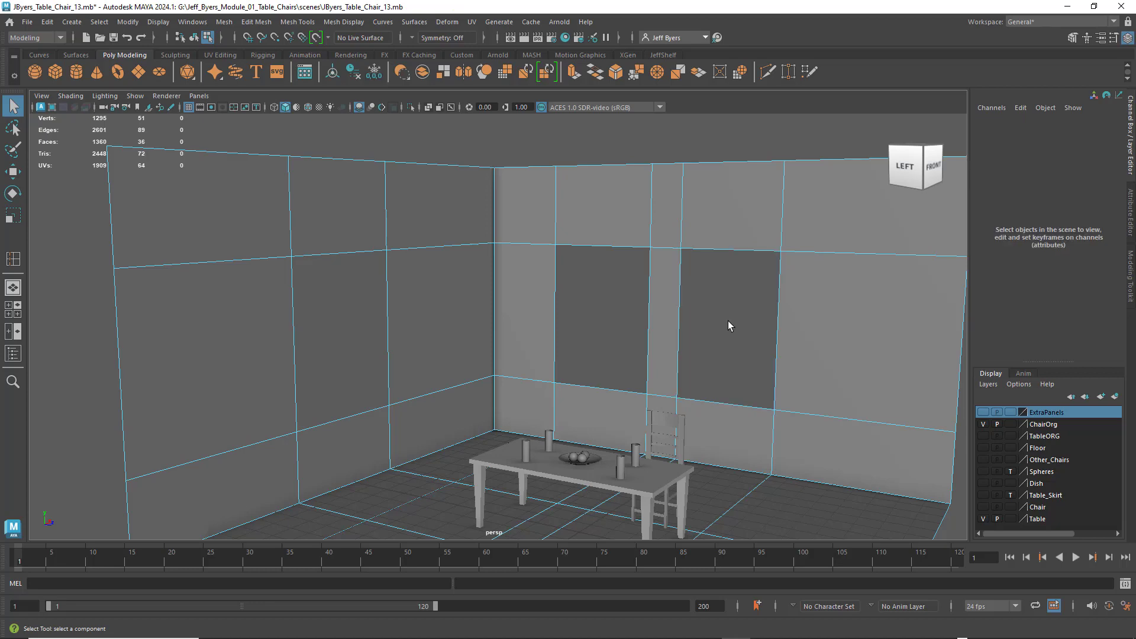
# - Select the whole room mesh and insert a vertical edge loop just outside each side of the single window opening
pyautogui.keyDown('alt'); pyautogui.moveTo(516, 314); pyautogui.dragTo(497, 332); pyautogui.keyUp('alt')
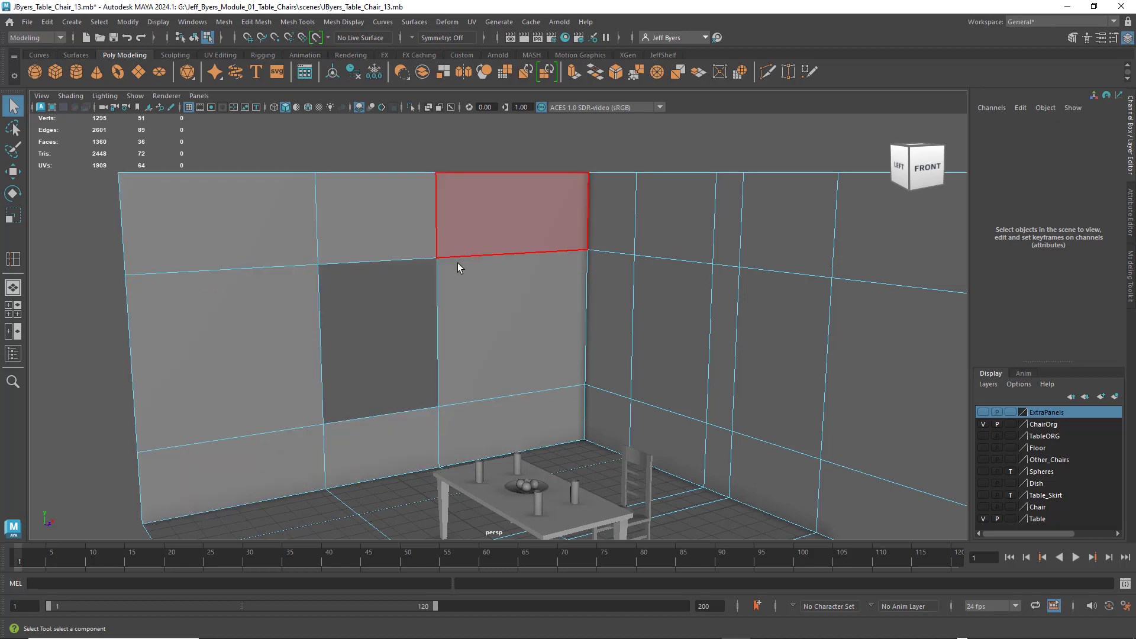
pyautogui.rightClick(365, 239)
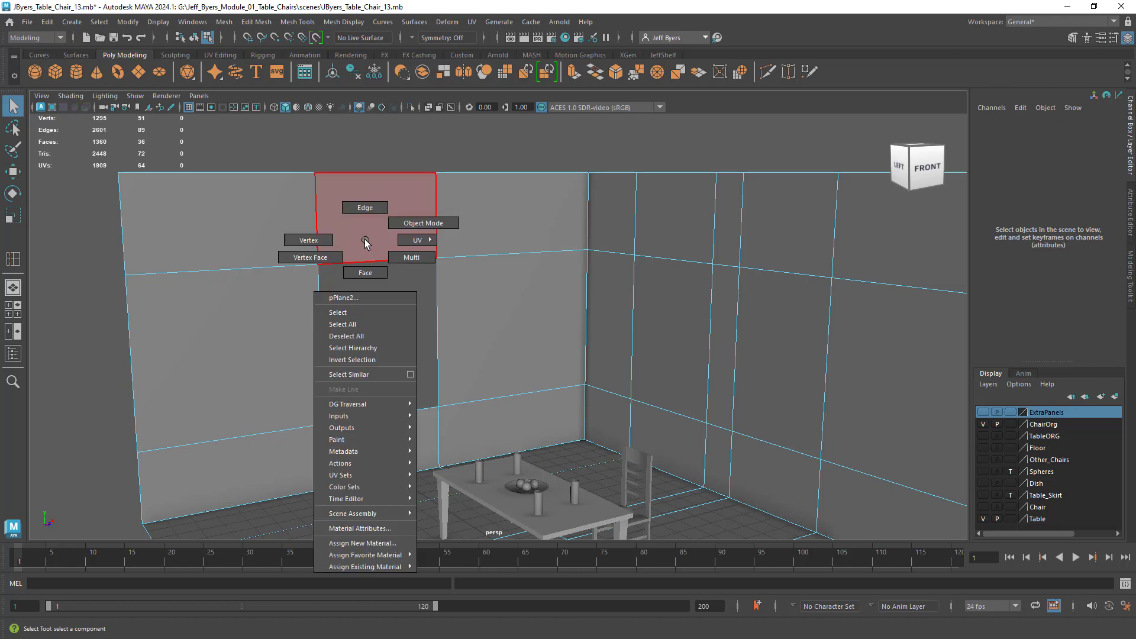
pyautogui.click(358, 312)
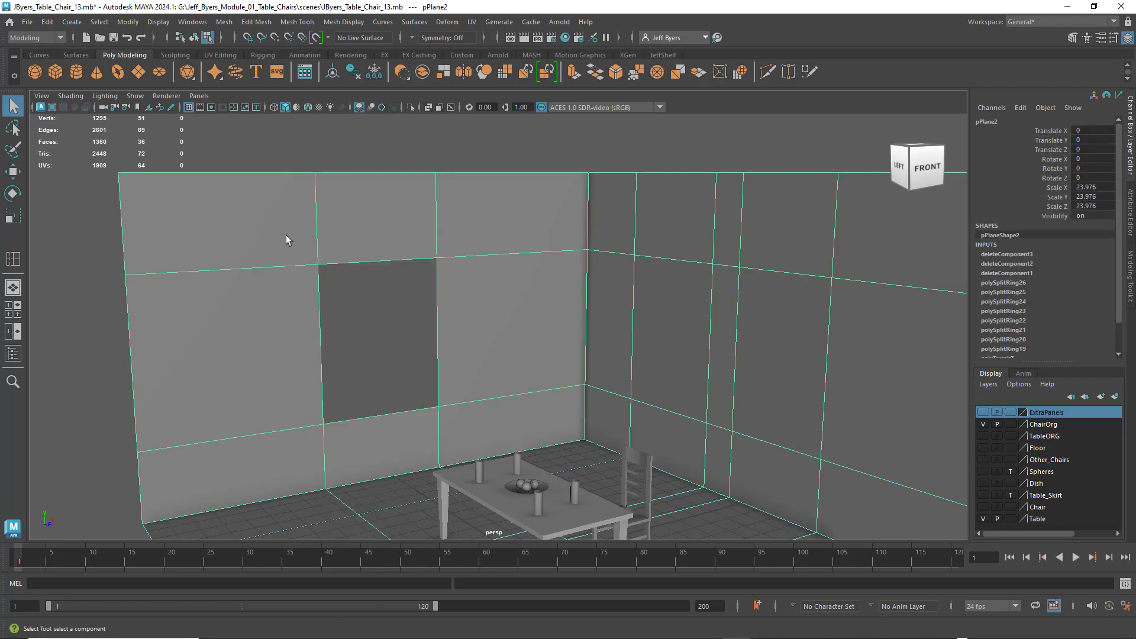
pyautogui.keyDown('shift'); pyautogui.moveTo(286, 236); pyautogui.dragTo(229, 253, button='right'); pyautogui.keyUp('shift')
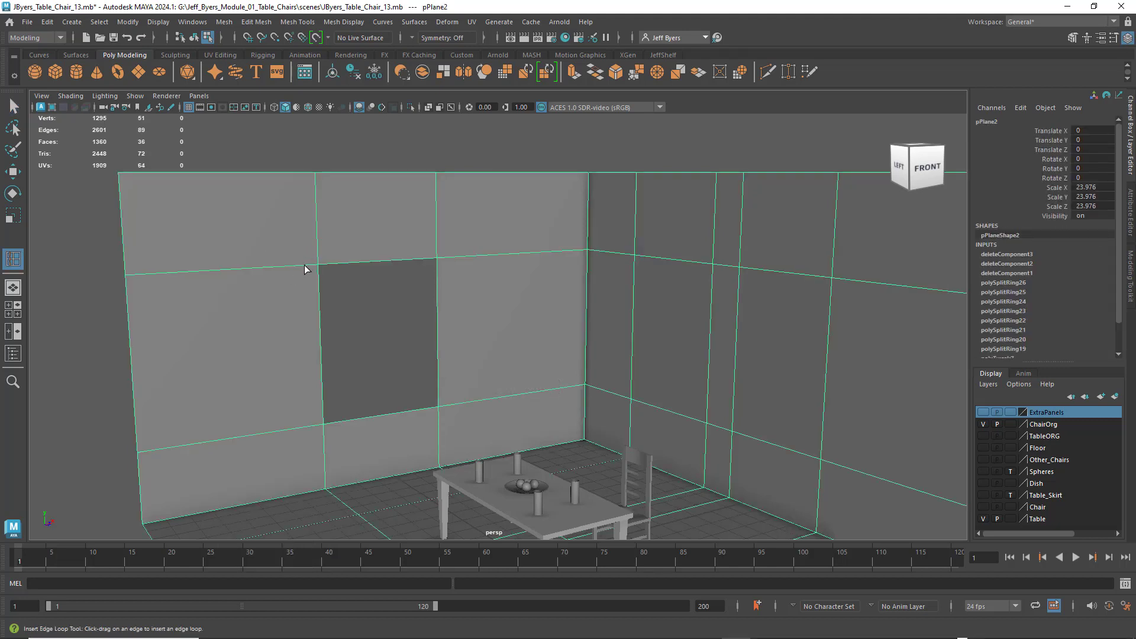
pyautogui.moveTo(304, 265); pyautogui.dragTo(307, 269)
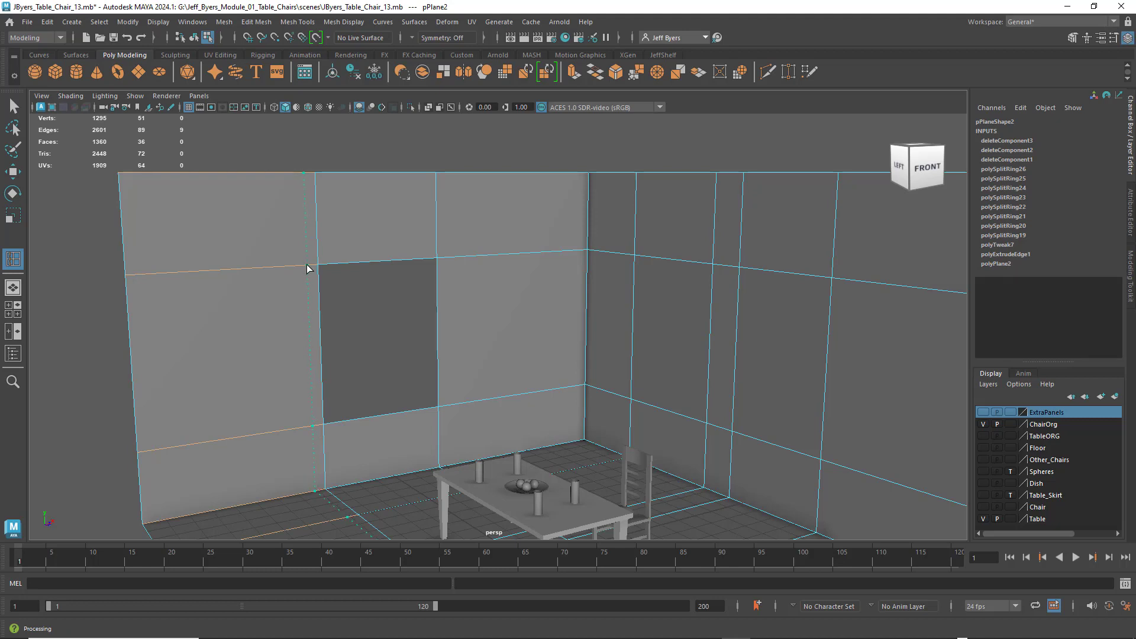
pyautogui.moveTo(307, 270); pyautogui.dragTo(309, 267)
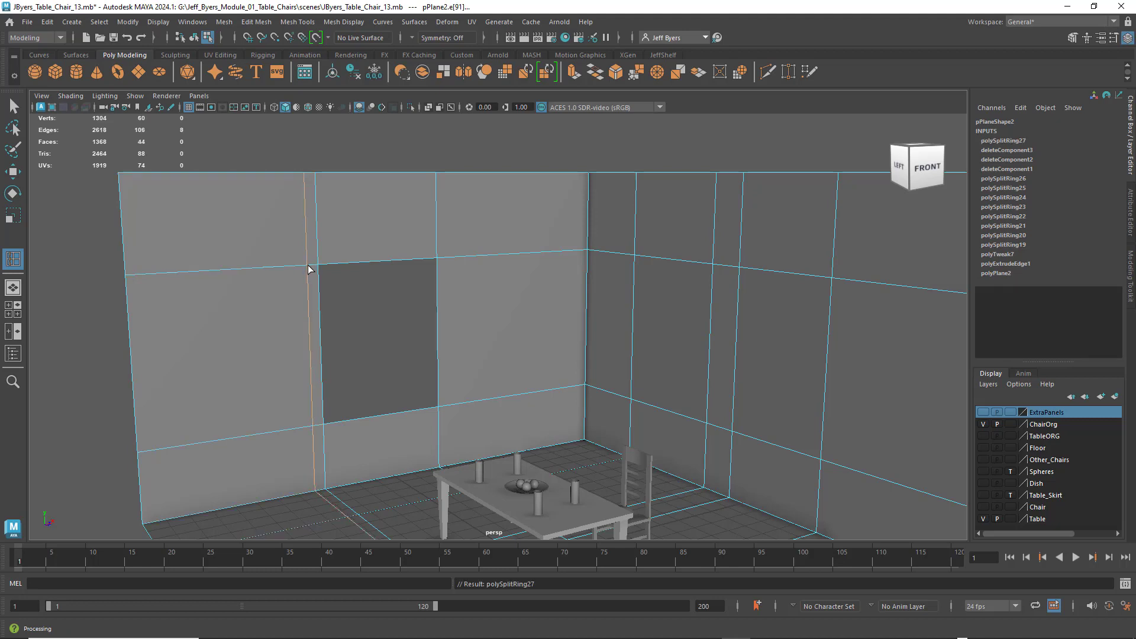
pyautogui.moveTo(449, 261); pyautogui.dragTo(448, 261)
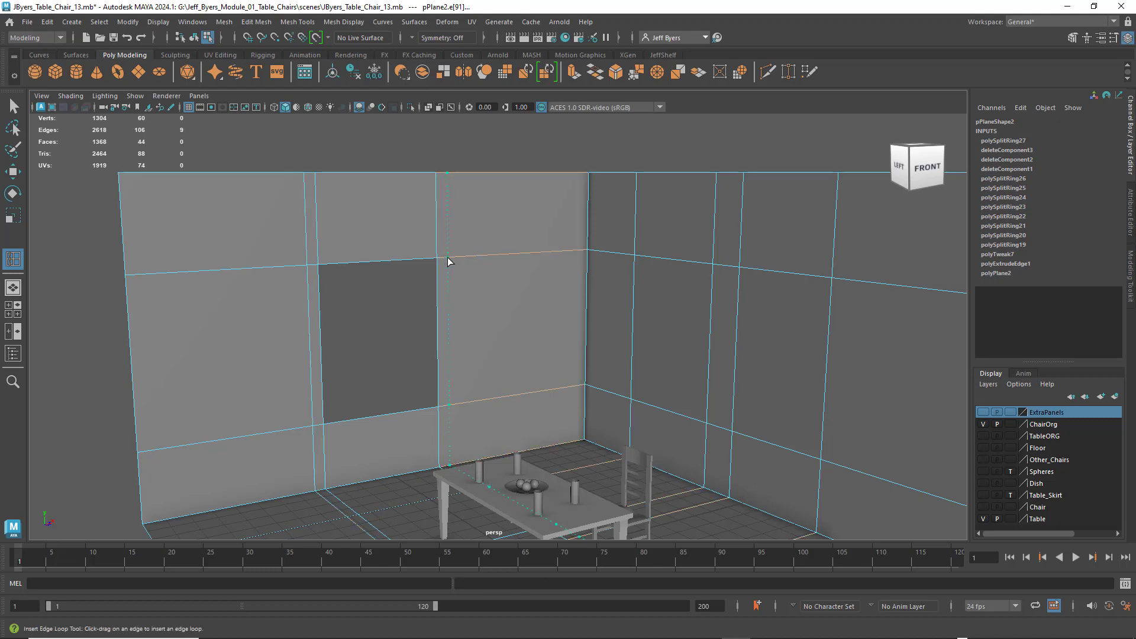
pyautogui.moveTo(448, 261); pyautogui.dragTo(446, 264)
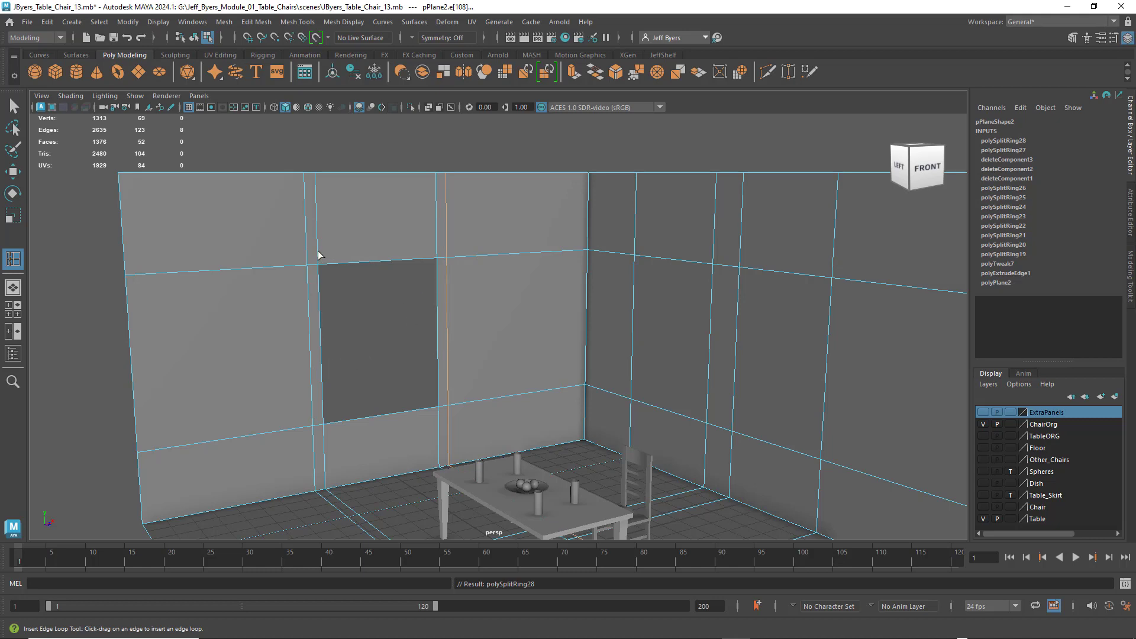
# - Insert two horizontal edge loops across both walls, one just above and one just below the window openings
pyautogui.moveTo(317, 255); pyautogui.dragTo(317, 256)
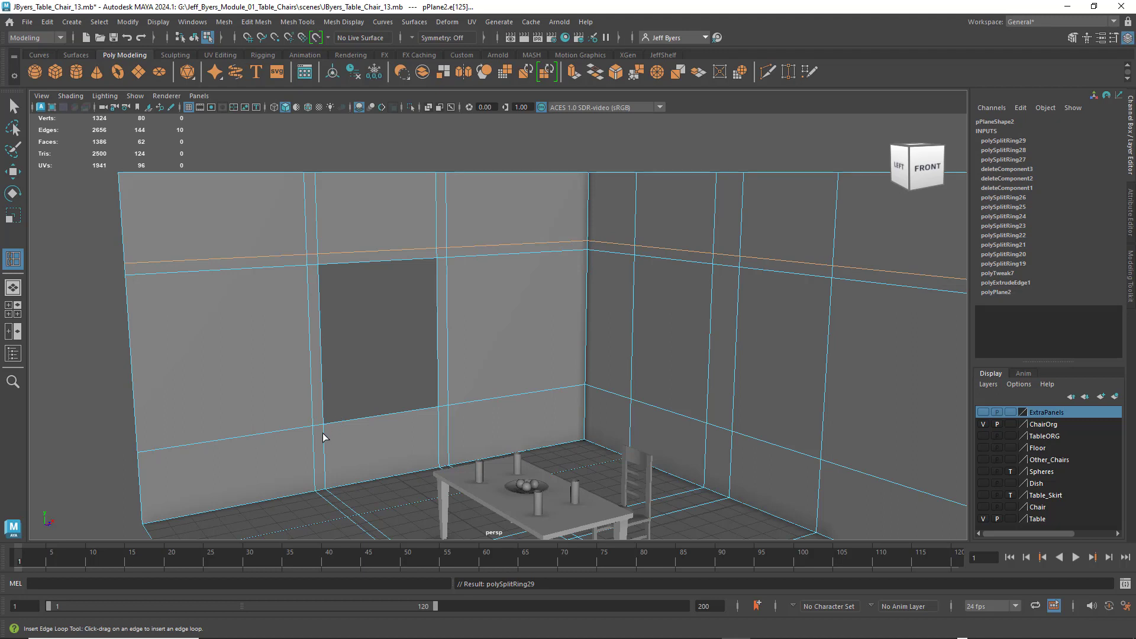
pyautogui.moveTo(324, 435); pyautogui.dragTo(325, 433)
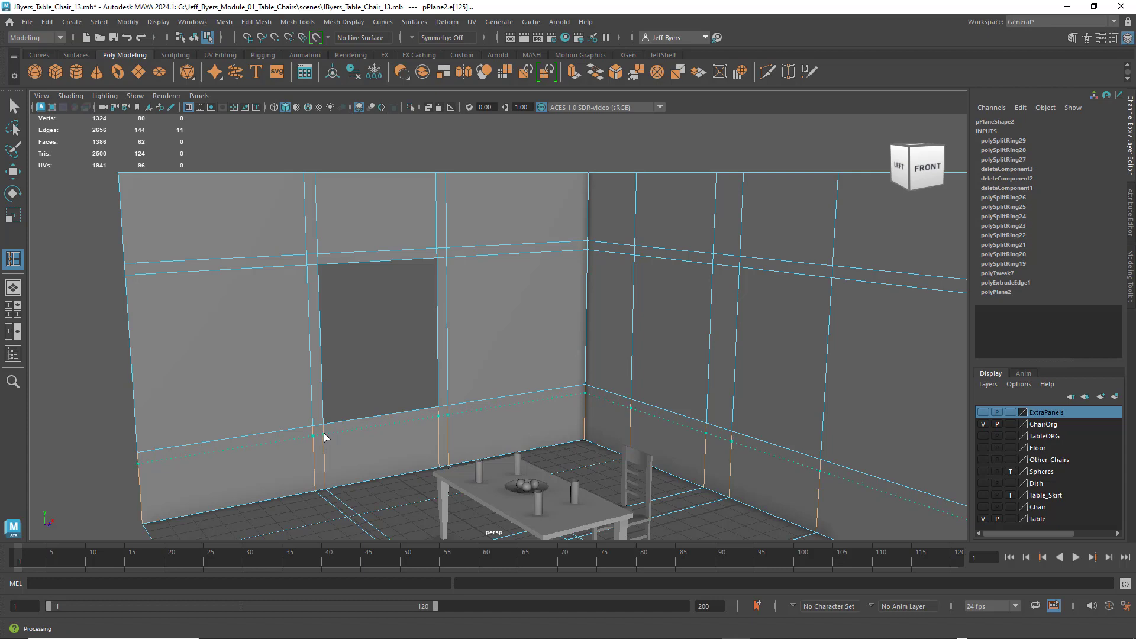
pyautogui.moveTo(325, 434); pyautogui.dragTo(325, 434)
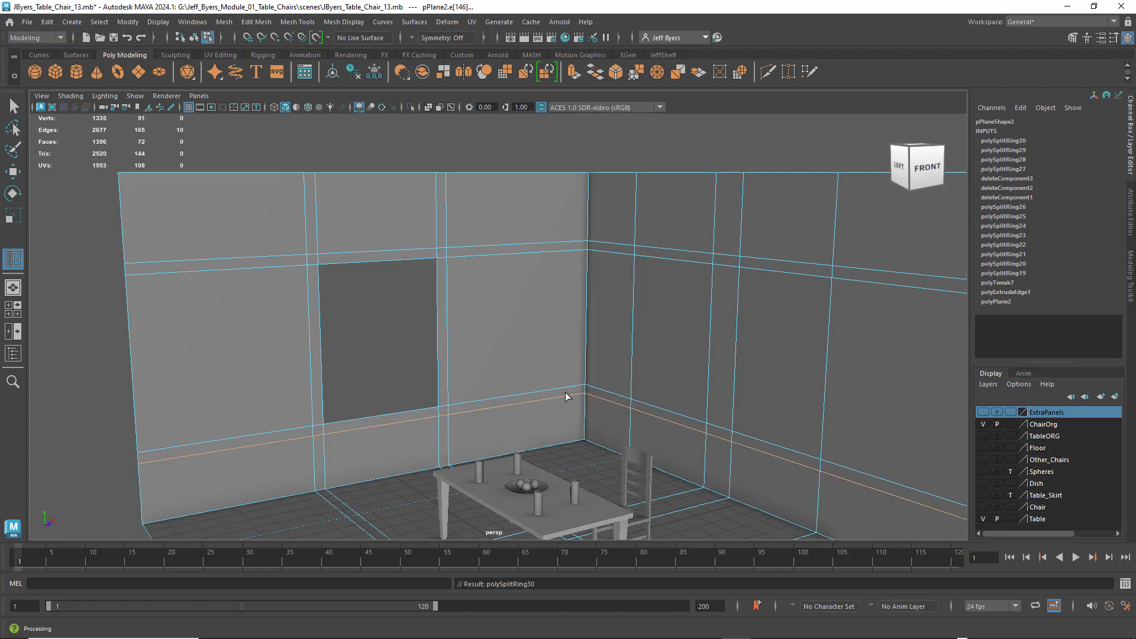
# - Insert four vertical edge loops in the wall behind the chair, one just outside each side of the two window openings
pyautogui.keyDown('alt'); pyautogui.moveTo(567, 396); pyautogui.dragTo(583, 354); pyautogui.keyUp('alt')
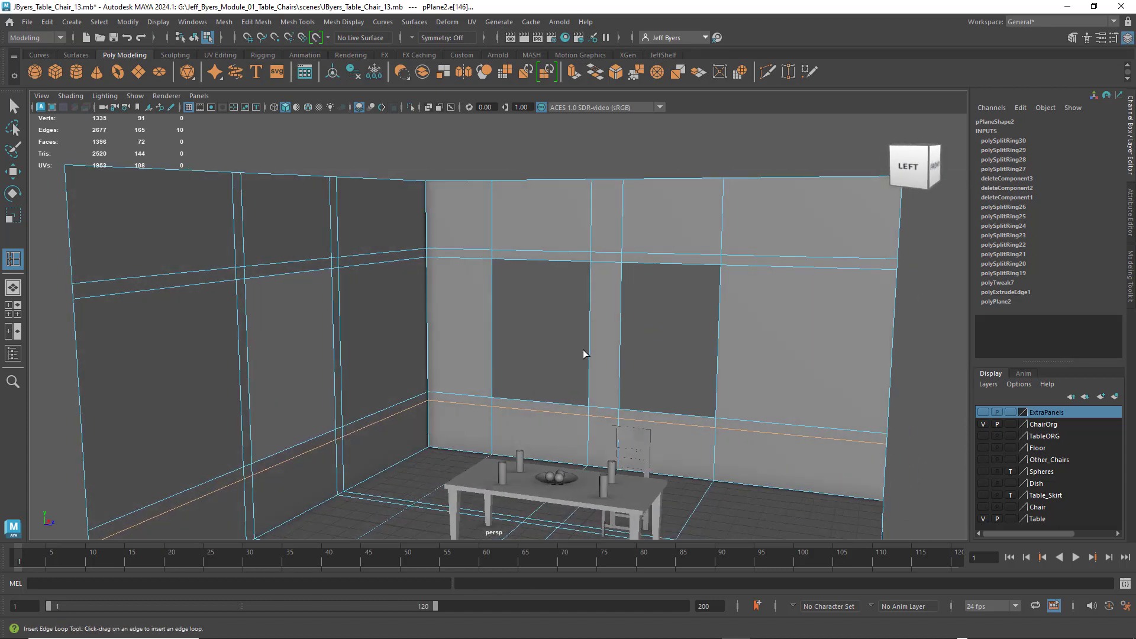
pyautogui.click(480, 253)
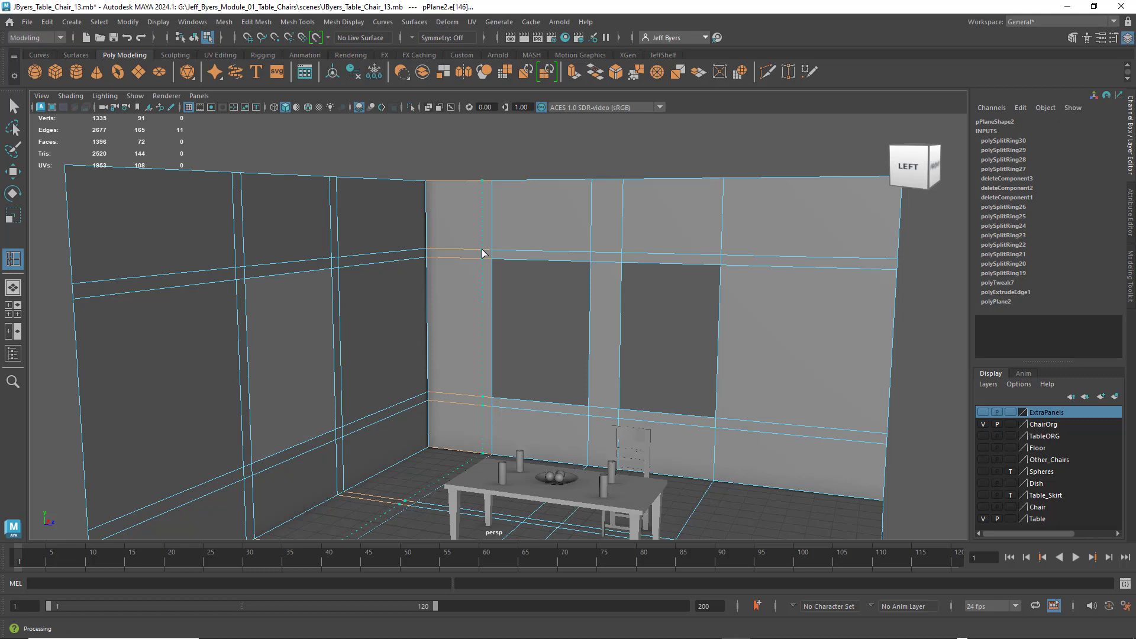
pyautogui.click(482, 254)
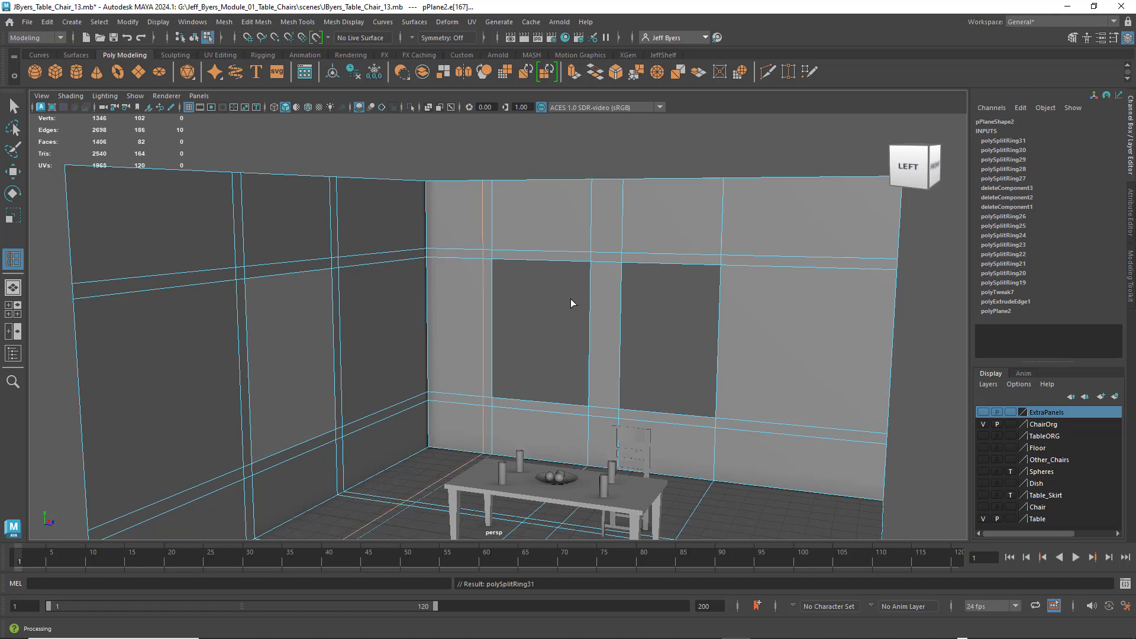
pyautogui.click(600, 256)
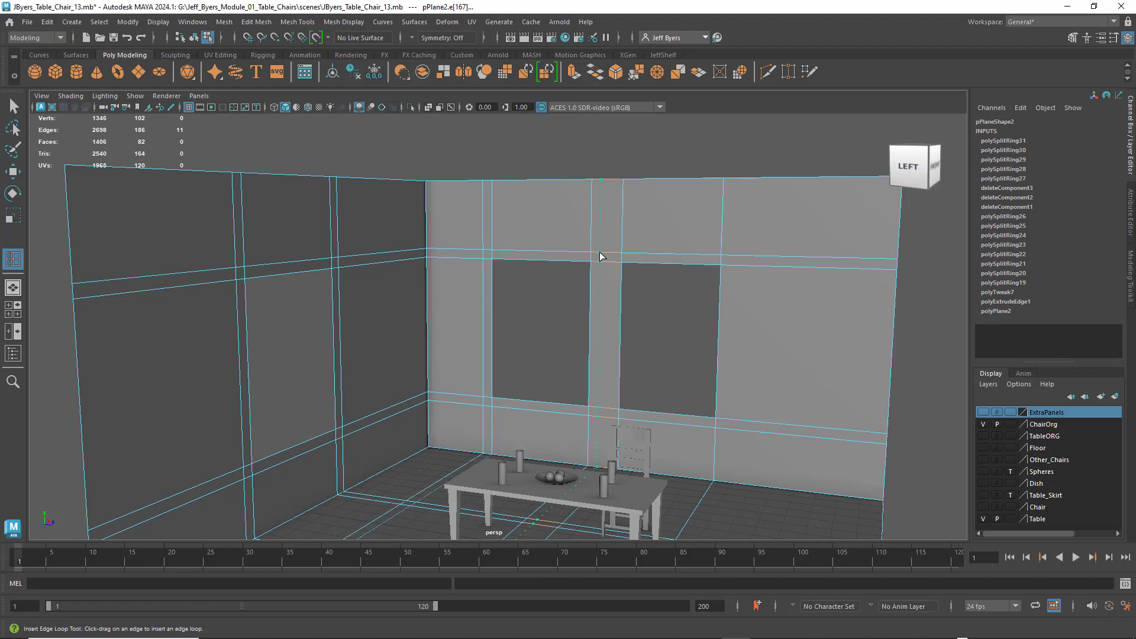
pyautogui.moveTo(601, 256); pyautogui.dragTo(609, 256)
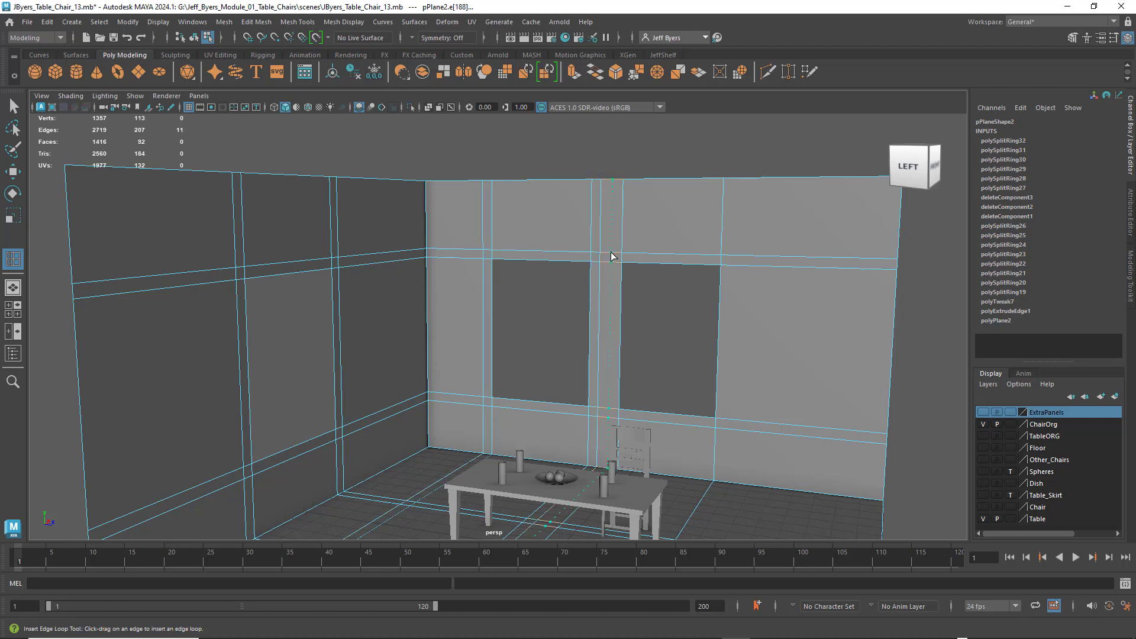
pyautogui.click(613, 256)
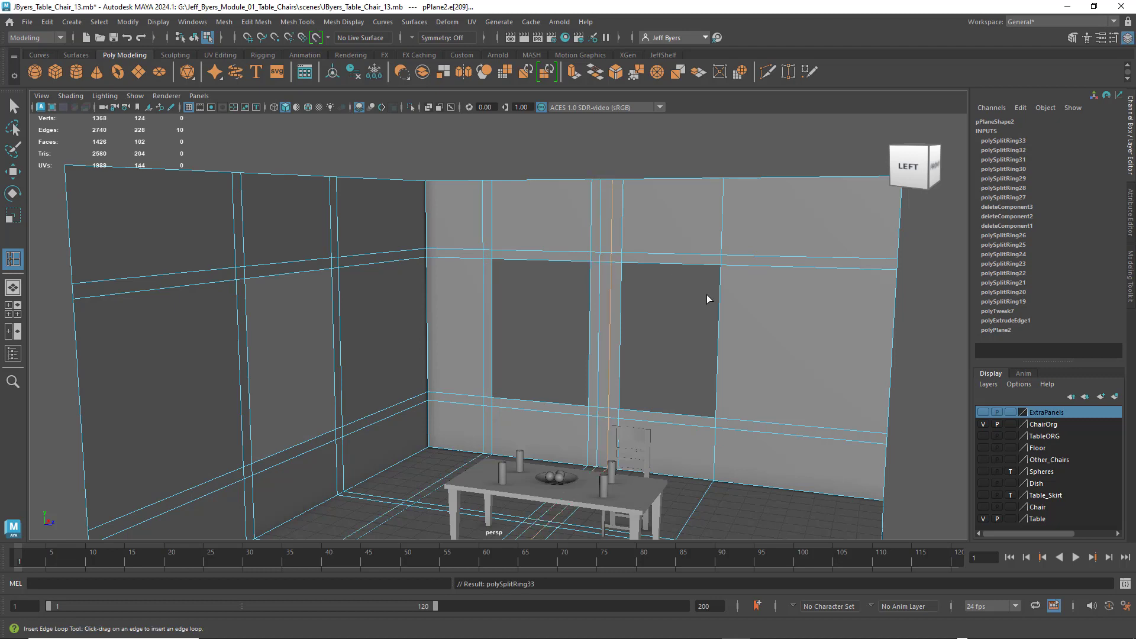
pyautogui.click(736, 260)
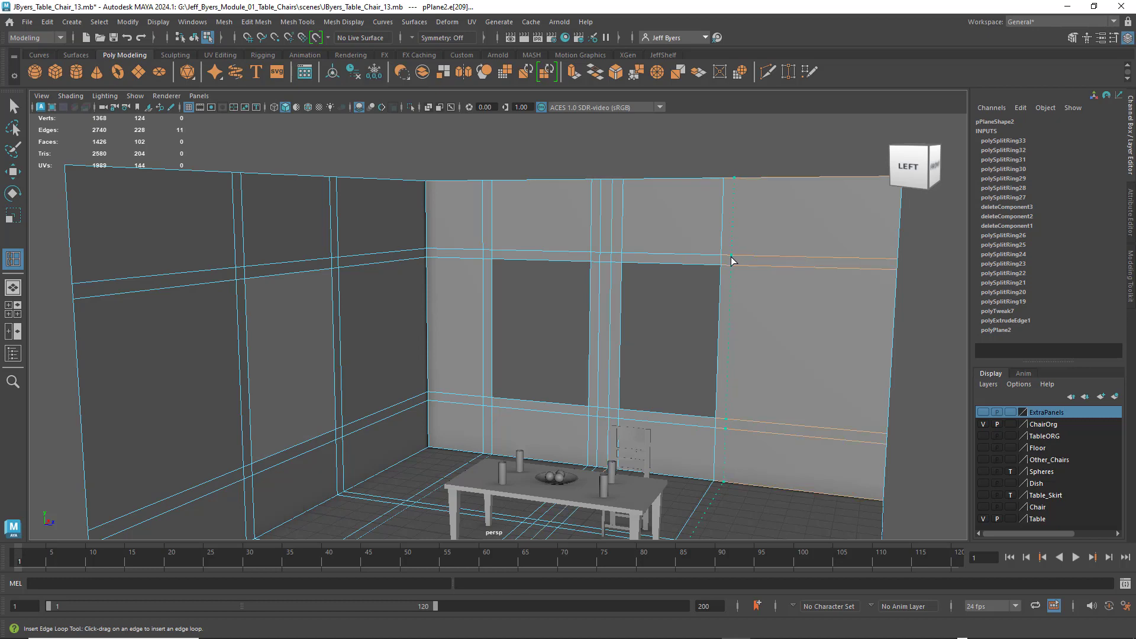
pyautogui.moveTo(732, 261); pyautogui.dragTo(652, 335)
# - Leave the edge loop tool, select the uppermost horizontal edge loop above the windows and adjust its height slightly with the Move tool
pyautogui.keyDown('alt'); pyautogui.moveTo(460, 277); pyautogui.dragTo(446, 258); pyautogui.keyUp('alt')
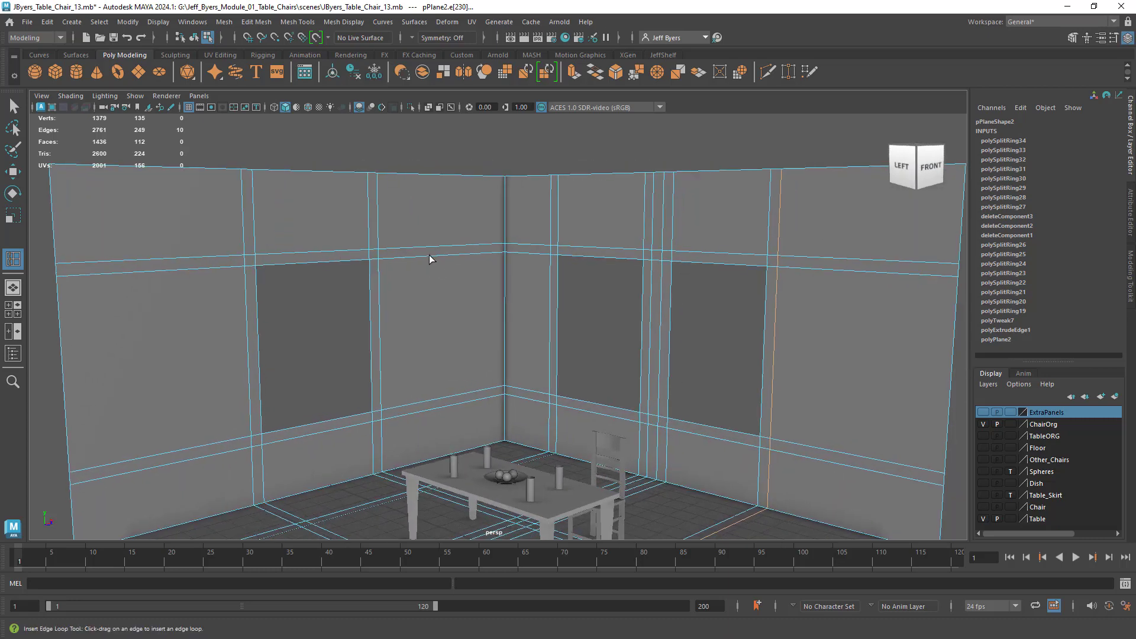
pyautogui.moveTo(428, 255); pyautogui.dragTo(431, 256, button='right')
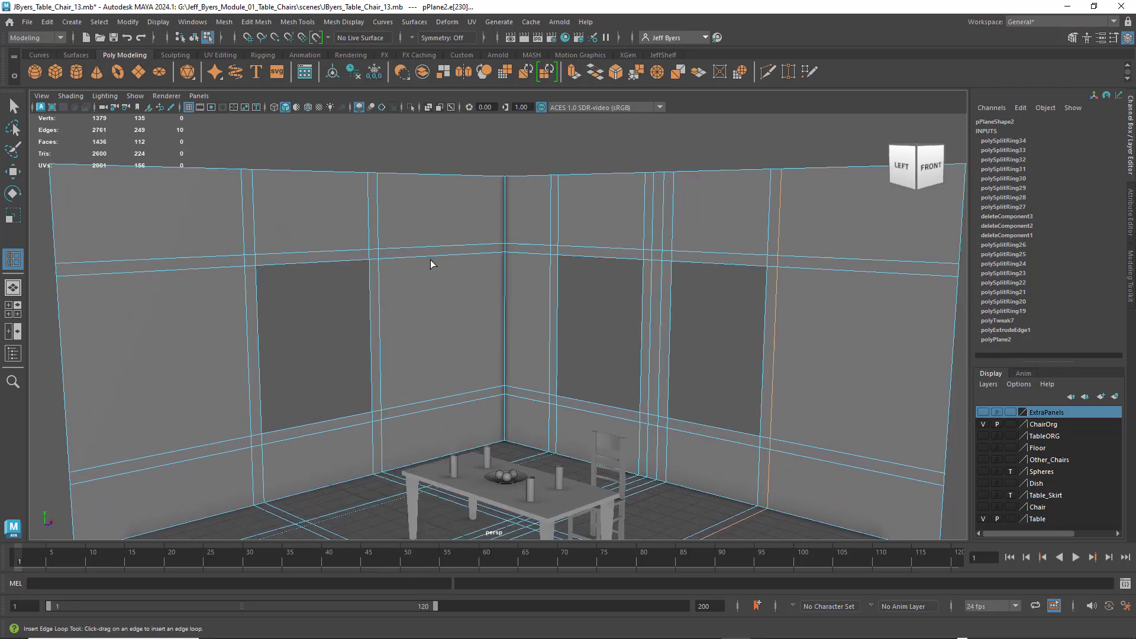
pyautogui.press('q')
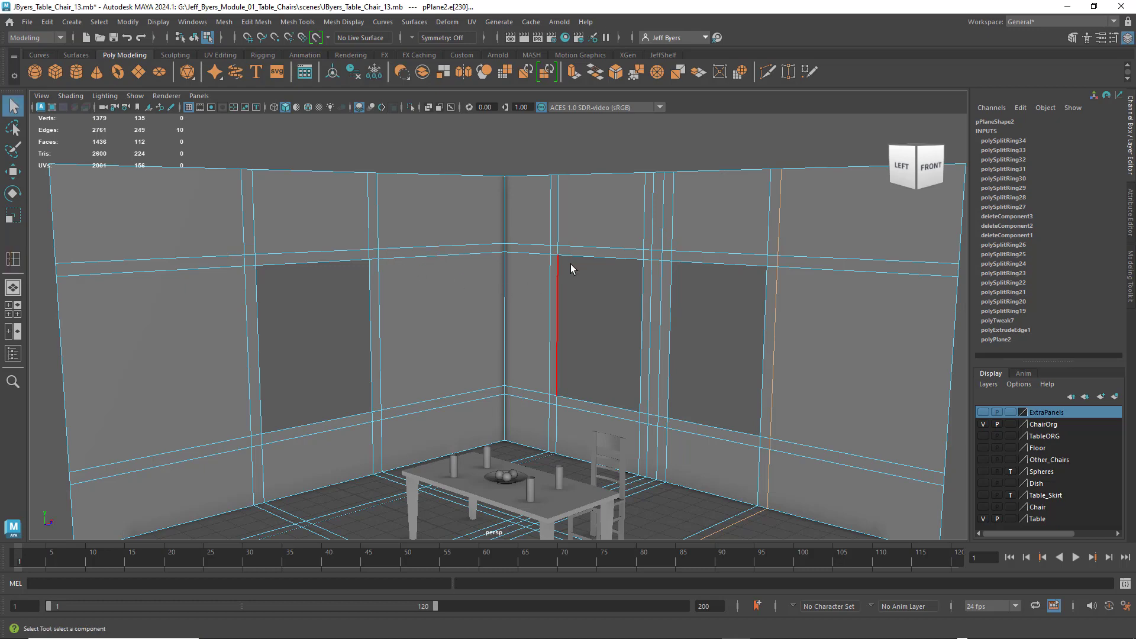
pyautogui.keyDown('alt'); pyautogui.moveTo(589, 287); pyautogui.dragTo(491, 248); pyautogui.keyUp('alt')
pyautogui.doubleClick(485, 244)
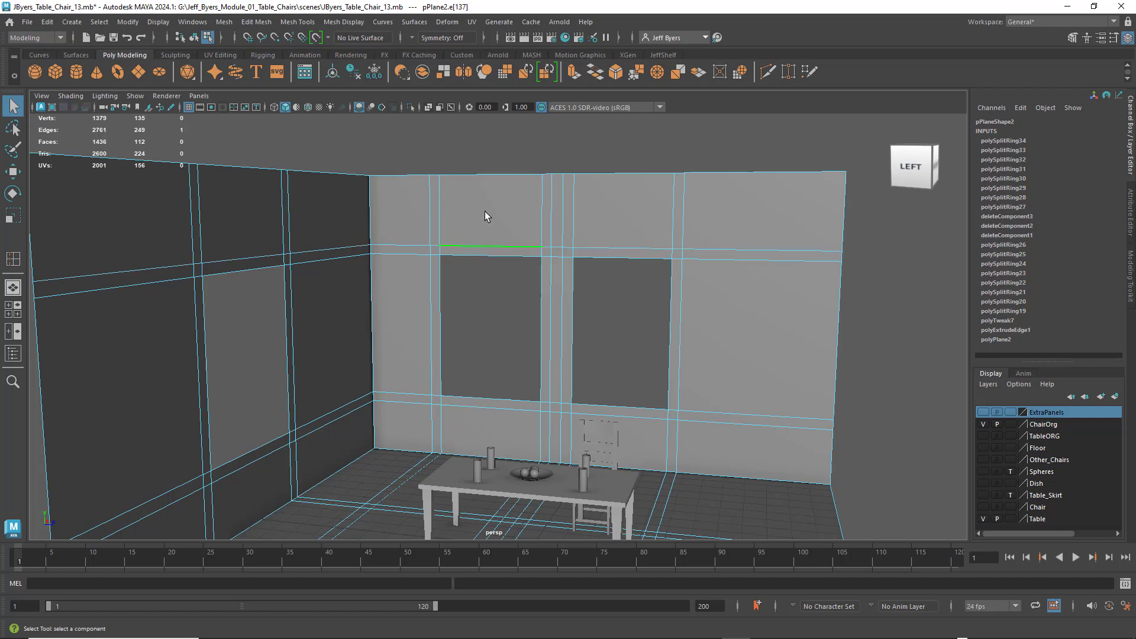
pyautogui.click(476, 273)
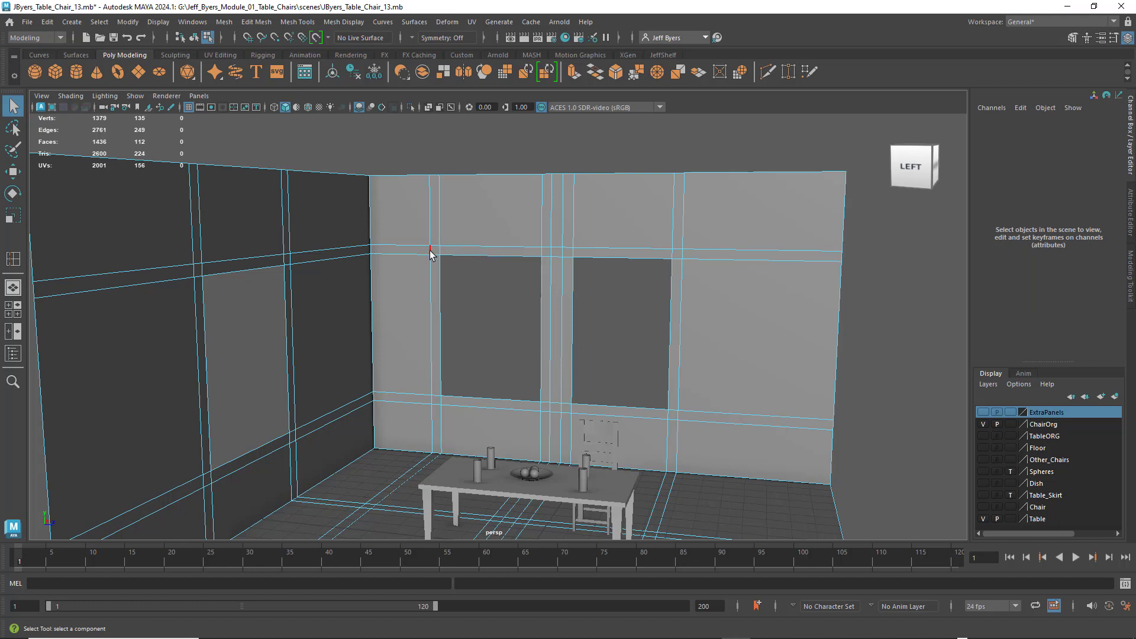
pyautogui.doubleClick(469, 245)
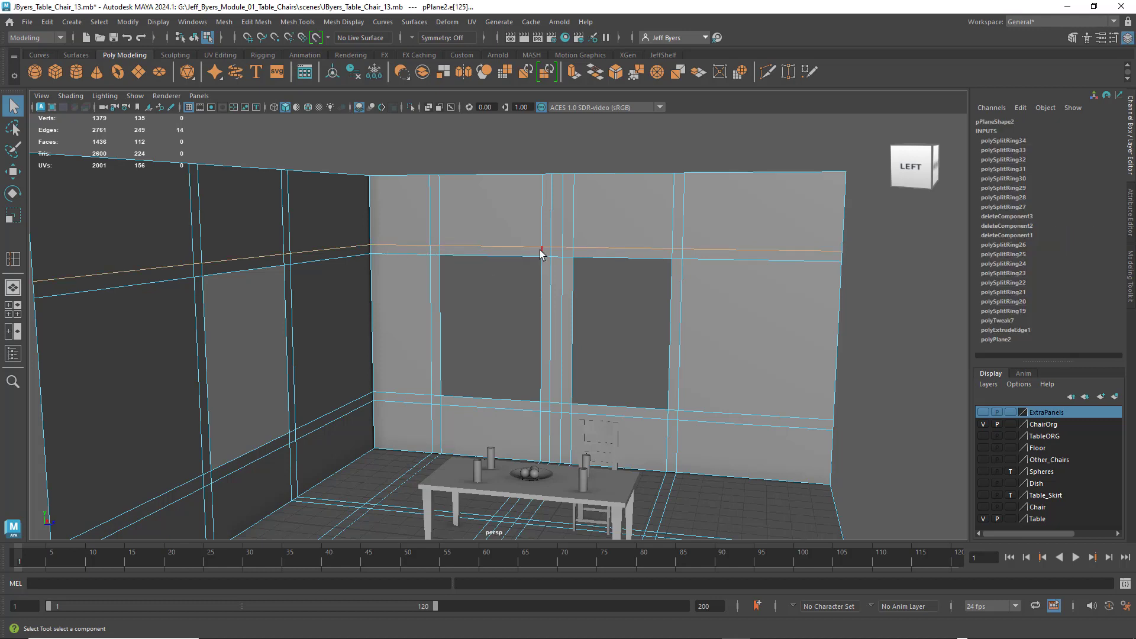
pyautogui.press('w')
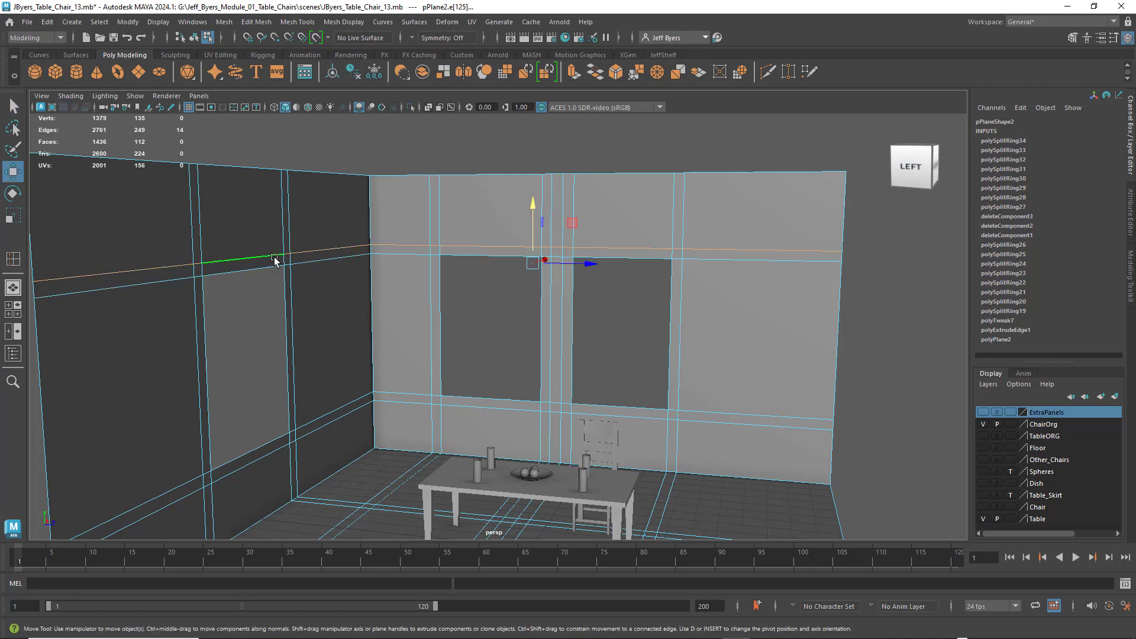
pyautogui.moveTo(533, 203); pyautogui.dragTo(530, 203)
# - Nudge the outermost vertical edge loops beside the two windows behind the chair sideways to even the frame width, and clear the selection
pyautogui.doubleClick(431, 276)
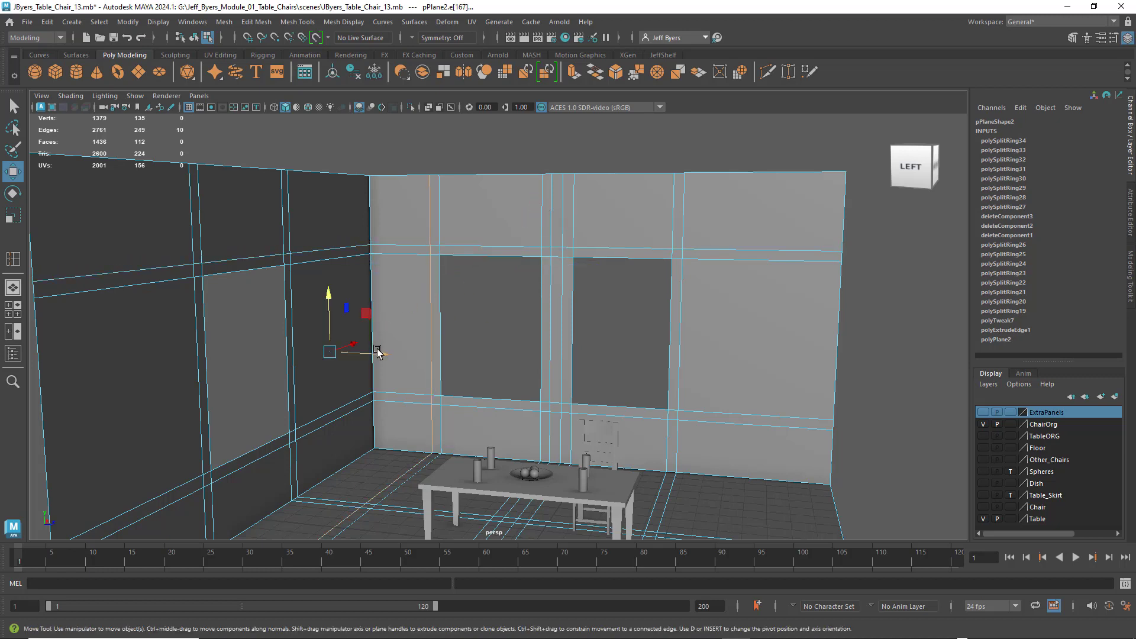
pyautogui.moveTo(380, 353)
pyautogui.mouseDown()
pyautogui.moveTo(367, 353)
pyautogui.moveTo(382, 354)
pyautogui.mouseUp()
pyautogui.doubleClick(681, 236)
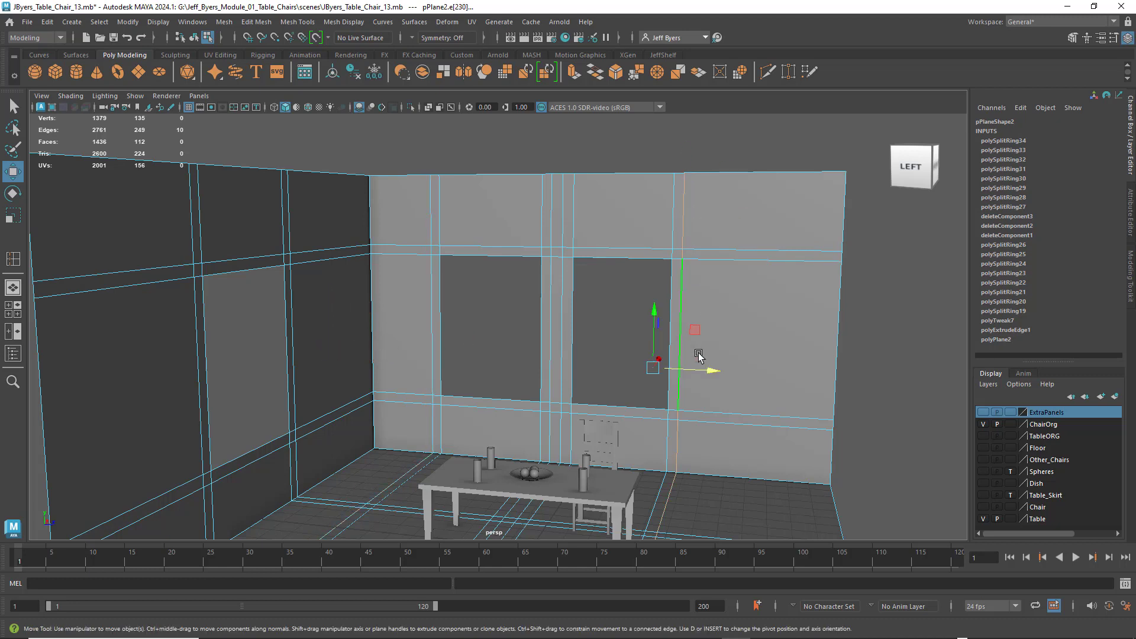
pyautogui.moveTo(710, 371); pyautogui.dragTo(709, 371)
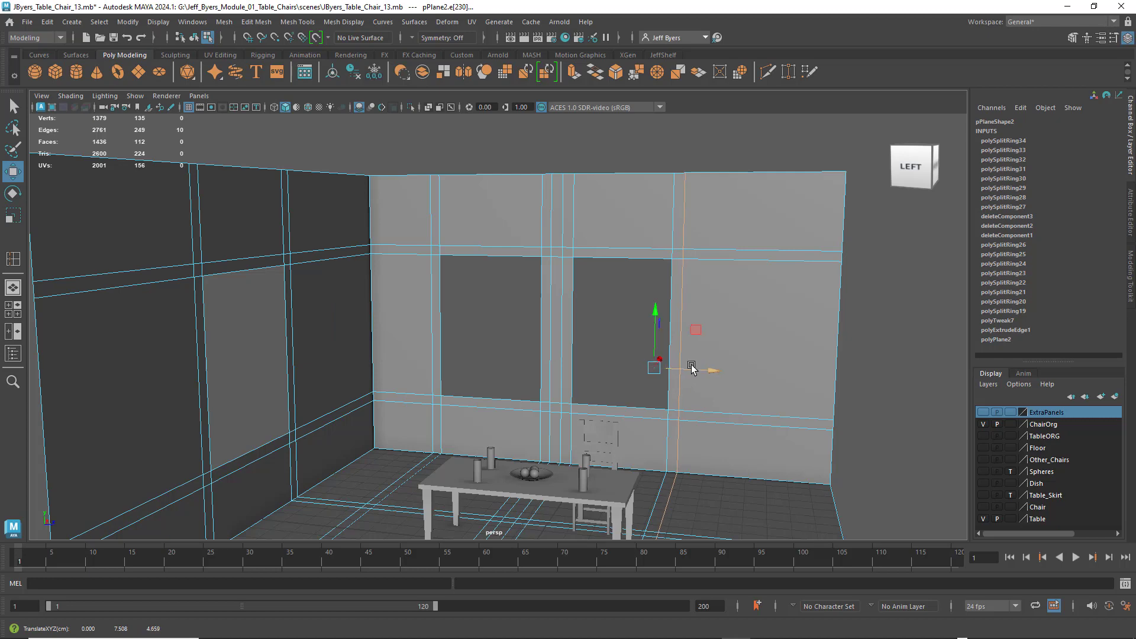
pyautogui.click(606, 145)
# - Switch the room mesh to face selection and select the ring of narrow faces, corners included, around the single window opening
pyautogui.keyDown('alt'); pyautogui.moveTo(664, 324); pyautogui.dragTo(598, 335); pyautogui.keyUp('alt')
pyautogui.keyDown('alt'); pyautogui.moveTo(599, 334); pyautogui.dragTo(566, 303, button='middle'); pyautogui.keyUp('alt')
pyautogui.scroll(-1, 675, 377)
pyautogui.scroll(-1, 680, 388)
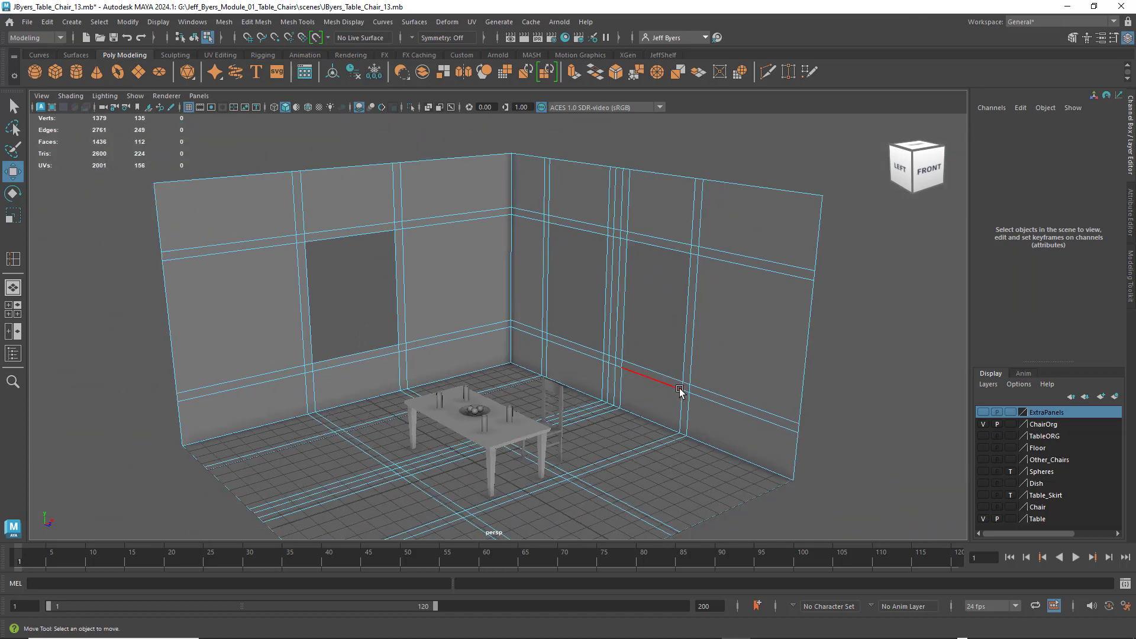
pyautogui.scroll(2, 680, 388)
pyautogui.keyDown('alt'); pyautogui.moveTo(613, 380); pyautogui.dragTo(561, 339); pyautogui.keyUp('alt')
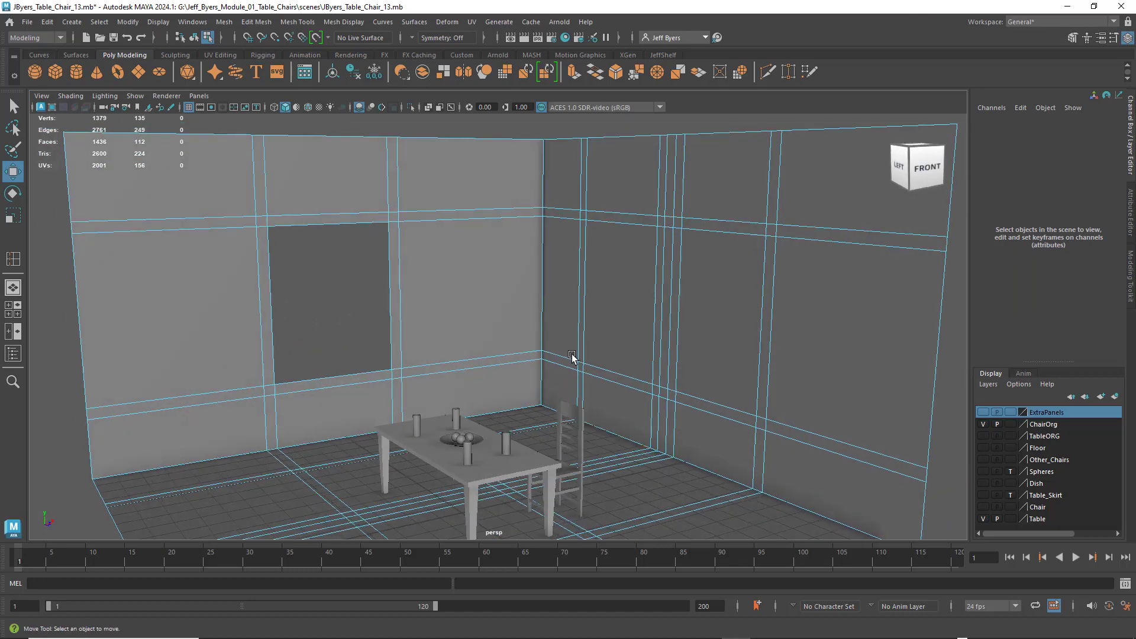
pyautogui.moveTo(301, 225); pyautogui.dragTo(296, 258, button='right')
pyautogui.press('q')
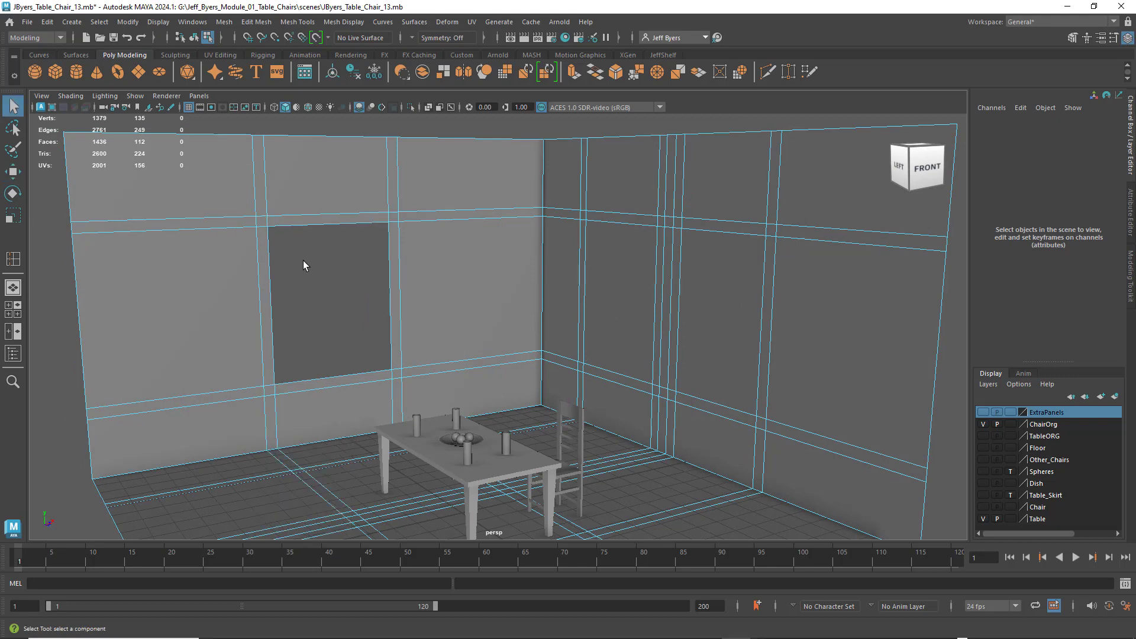
pyautogui.click(283, 218)
pyautogui.keyDown('shift'); pyautogui.click(262, 221); pyautogui.keyUp('shift')
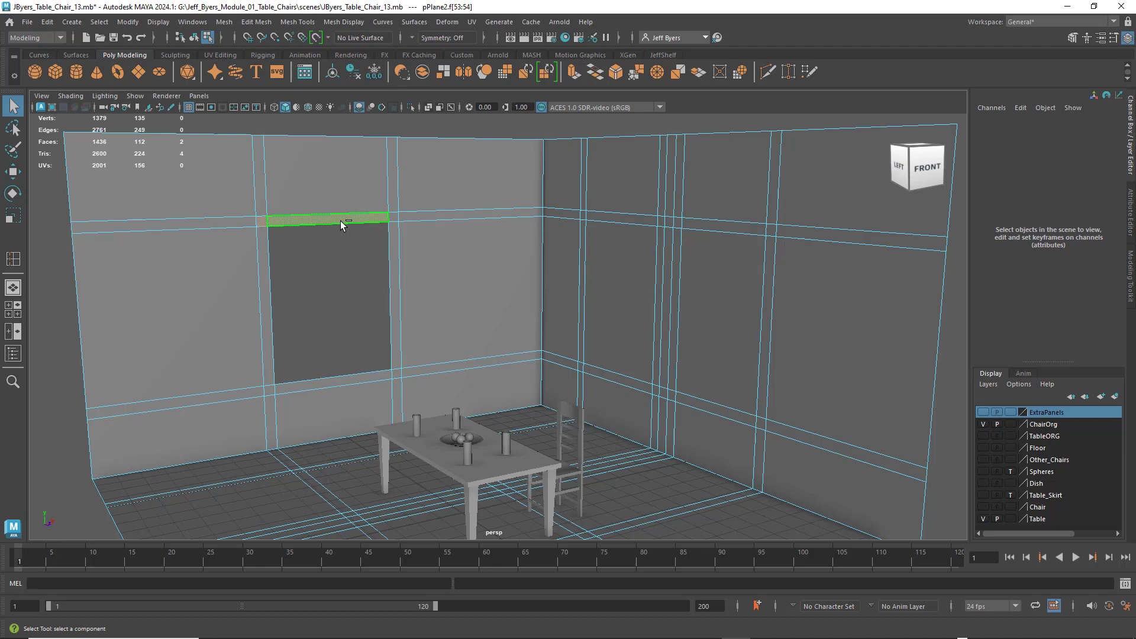
pyautogui.keyDown('shift'); pyautogui.click(394, 218); pyautogui.keyUp('shift')
pyautogui.keyDown('shift'); pyautogui.click(394, 319); pyautogui.keyUp('shift')
pyautogui.keyDown('shift'); pyautogui.click(397, 374); pyautogui.keyUp('shift')
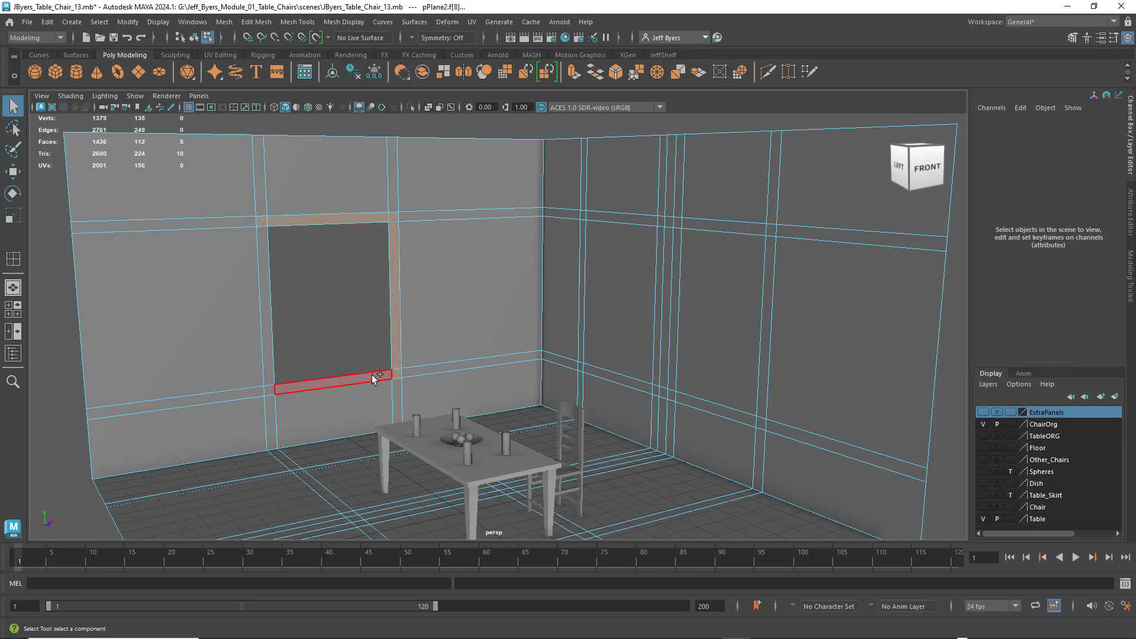
pyautogui.keyDown('shift'); pyautogui.click(374, 379); pyautogui.keyUp('shift')
pyautogui.keyDown('shift'); pyautogui.click(268, 391); pyautogui.keyUp('shift')
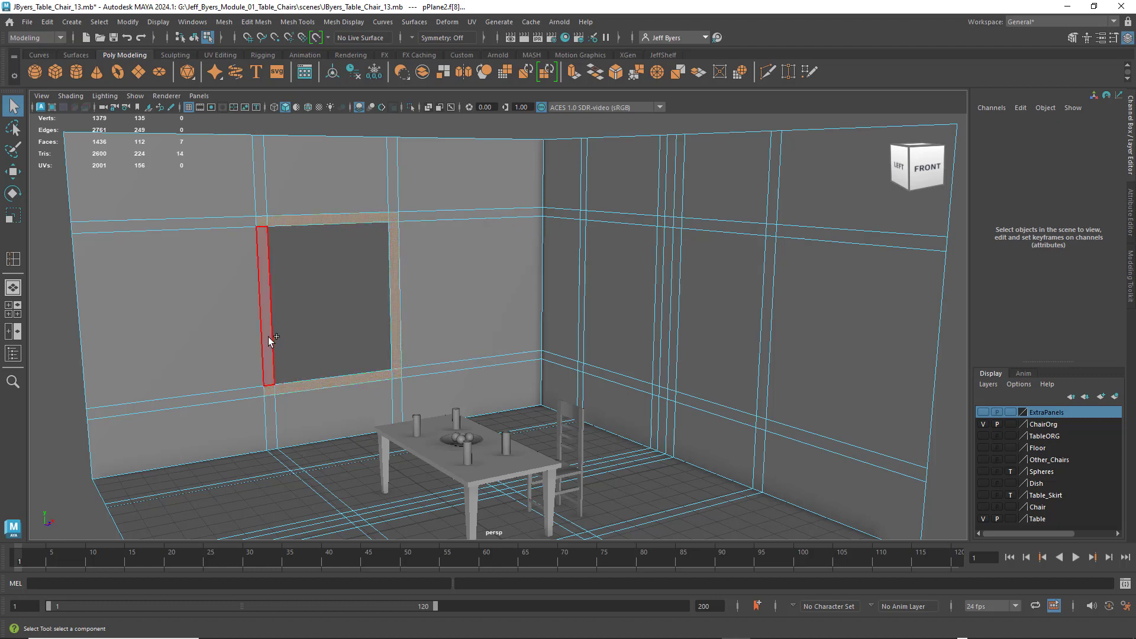
pyautogui.keyDown('shift'); pyautogui.click(268, 337); pyautogui.keyUp('shift')
# - Add the ring of narrow faces, corners included, around the window nearer the room corner on the wall behind the chair
pyautogui.keyDown('alt'); pyautogui.moveTo(520, 296); pyautogui.dragTo(616, 302); pyautogui.keyUp('alt')
pyautogui.keyDown('shift'); pyautogui.click(431, 212); pyautogui.keyUp('shift')
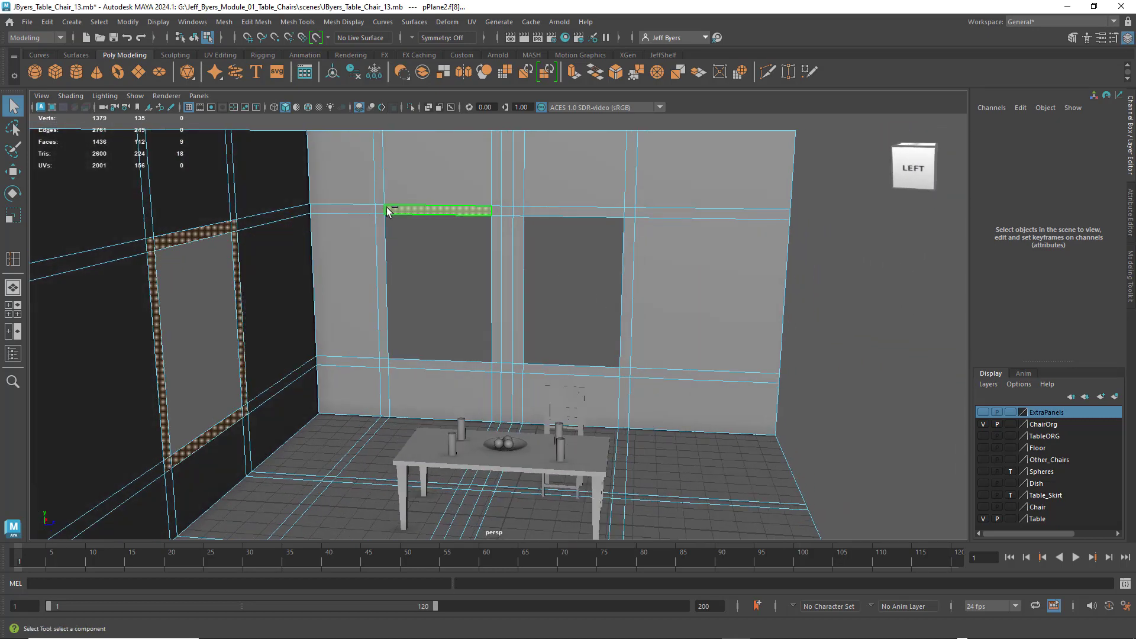
pyautogui.keyDown('shift'); pyautogui.click(380, 210); pyautogui.keyUp('shift')
pyautogui.keyDown('shift'); pyautogui.click(380, 232); pyautogui.keyUp('shift')
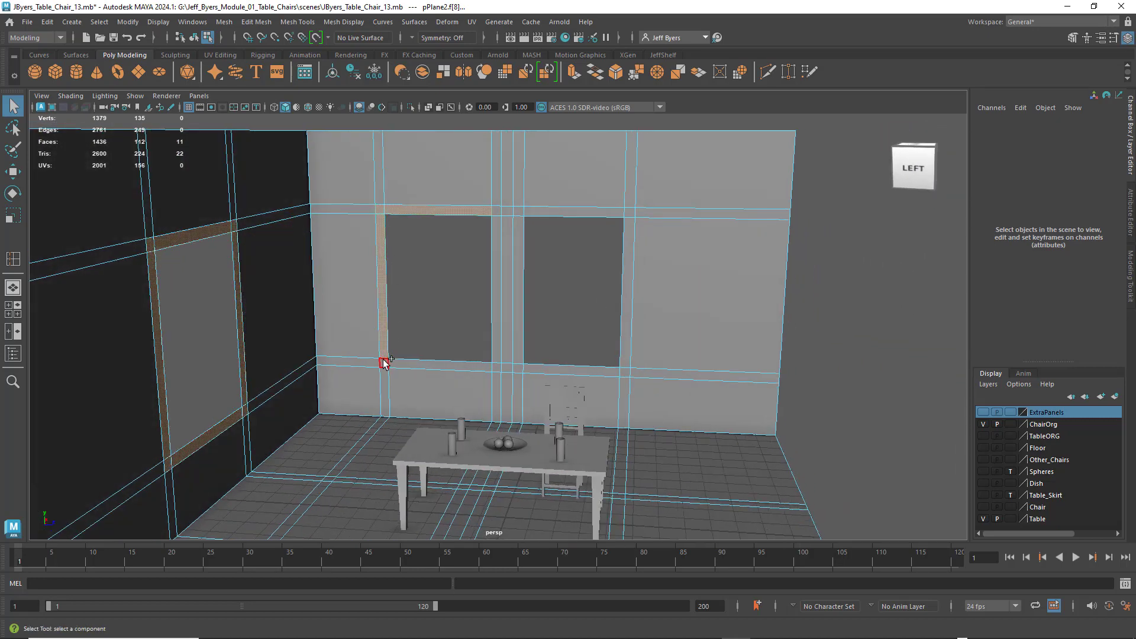
pyautogui.keyDown('shift'); pyautogui.click(382, 363); pyautogui.keyUp('shift')
pyautogui.keyDown('shift'); pyautogui.click(499, 365); pyautogui.keyUp('shift')
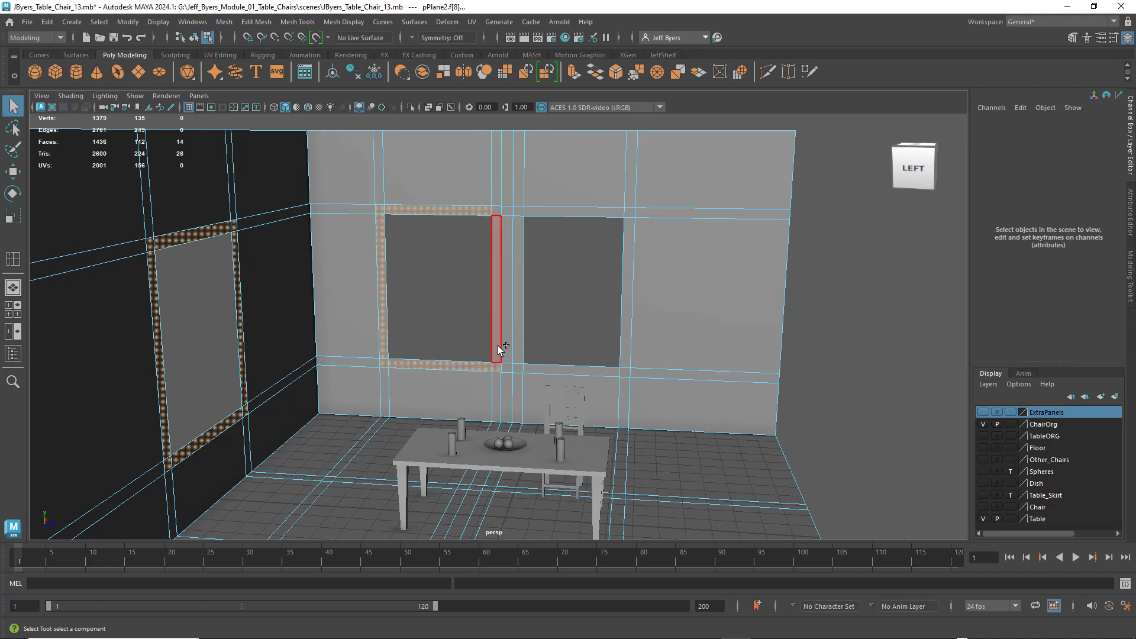
pyautogui.keyDown('shift'); pyautogui.click(498, 346); pyautogui.keyUp('shift')
pyautogui.keyDown('shift'); pyautogui.click(499, 210); pyautogui.keyUp('shift')
# - Add the ring of narrow faces, corners included, around the window farther from the room corner to the selection
pyautogui.keyDown('shift'); pyautogui.click(519, 212); pyautogui.keyUp('shift')
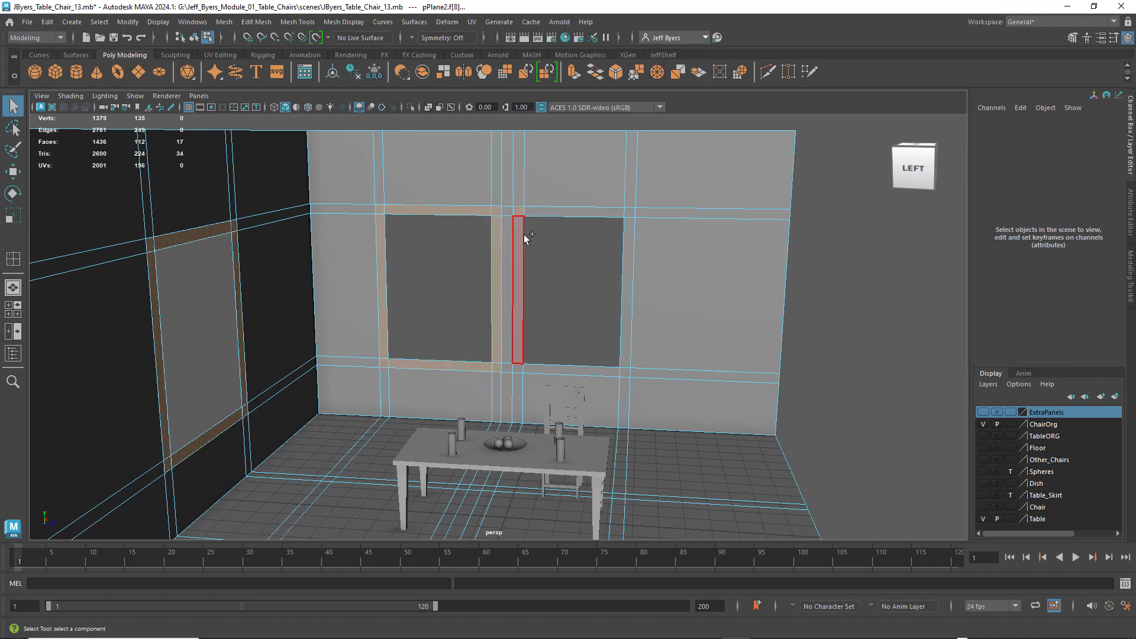
pyautogui.keyDown('shift'); pyautogui.click(519, 245); pyautogui.keyUp('shift')
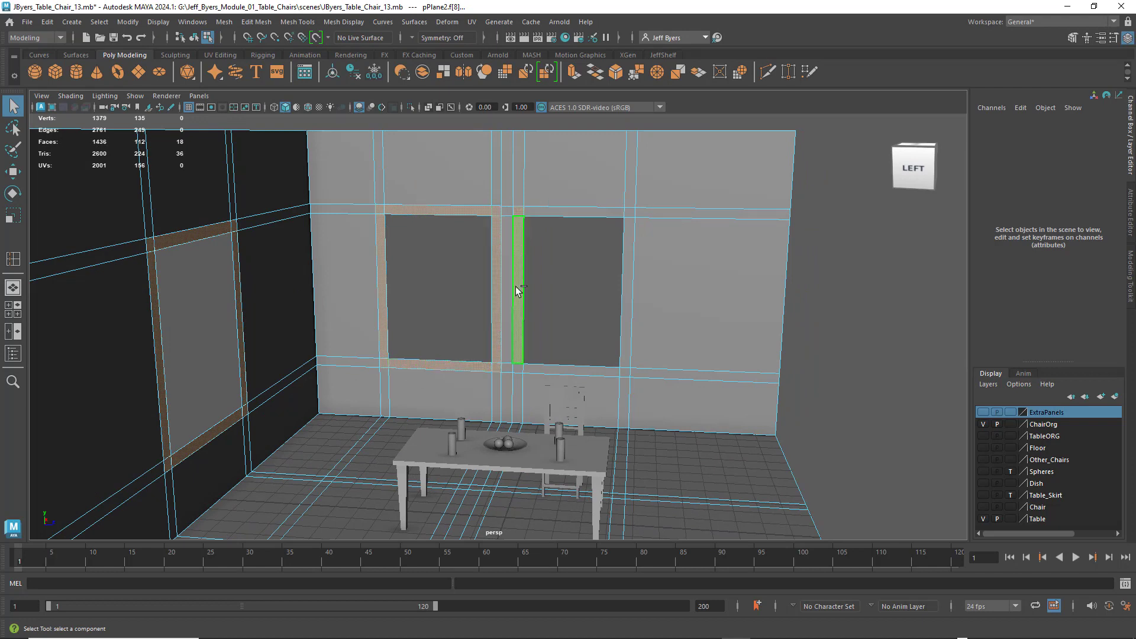
pyautogui.keyDown('shift'); pyautogui.click(520, 367); pyautogui.keyUp('shift')
pyautogui.keyDown('shift'); pyautogui.click(568, 370); pyautogui.keyUp('shift')
pyautogui.keyDown('shift'); pyautogui.click(624, 370); pyautogui.keyUp('shift')
pyautogui.keyDown('shift'); pyautogui.click(629, 275); pyautogui.keyUp('shift')
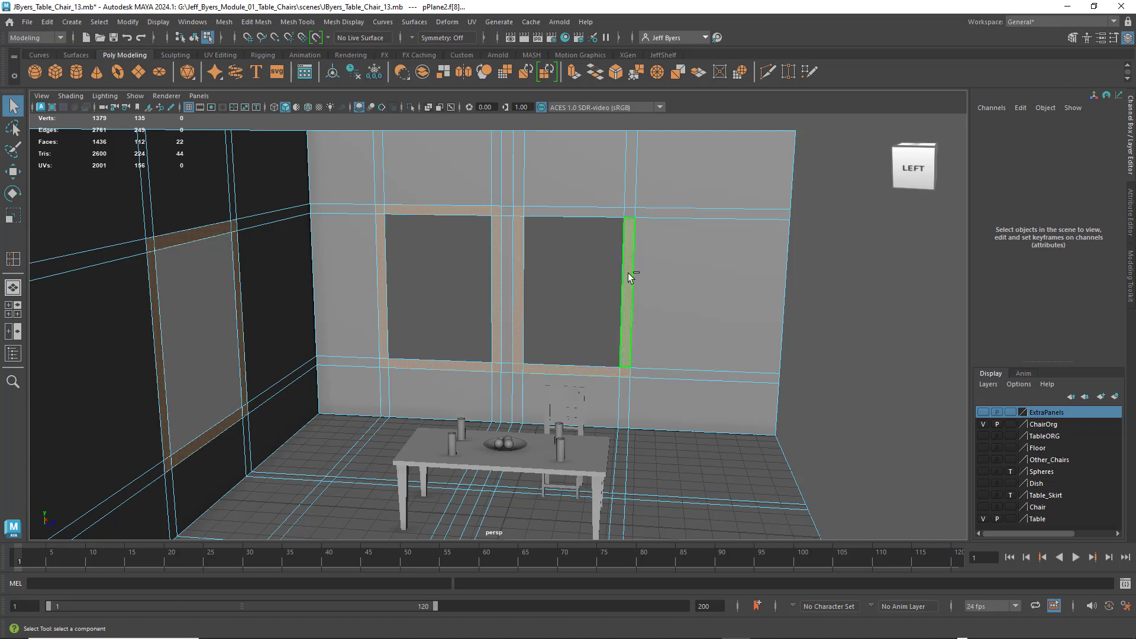
pyautogui.keyDown('shift'); pyautogui.click(630, 214); pyautogui.keyUp('shift')
pyautogui.keyDown('shift'); pyautogui.click(589, 212); pyautogui.keyUp('shift')
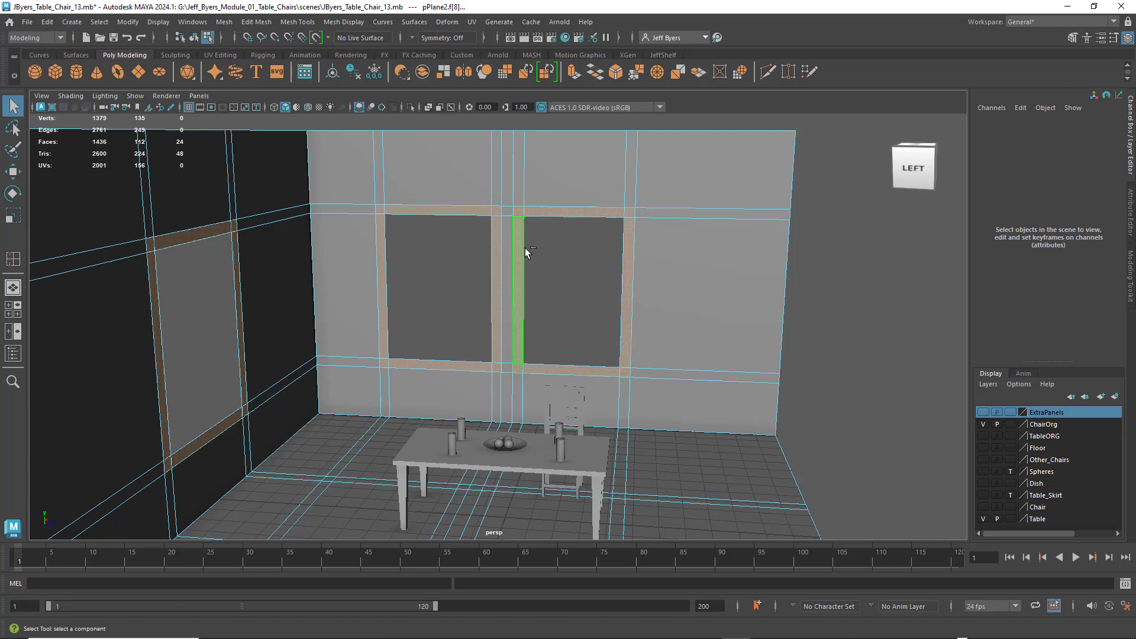
# - Extrude the selected frame faces of all three windows into the room with a Local Translate Z of 0.217
pyautogui.keyDown('alt'); pyautogui.moveTo(506, 261); pyautogui.dragTo(412, 283); pyautogui.keyUp('alt')
pyautogui.scroll(3, 461, 265)
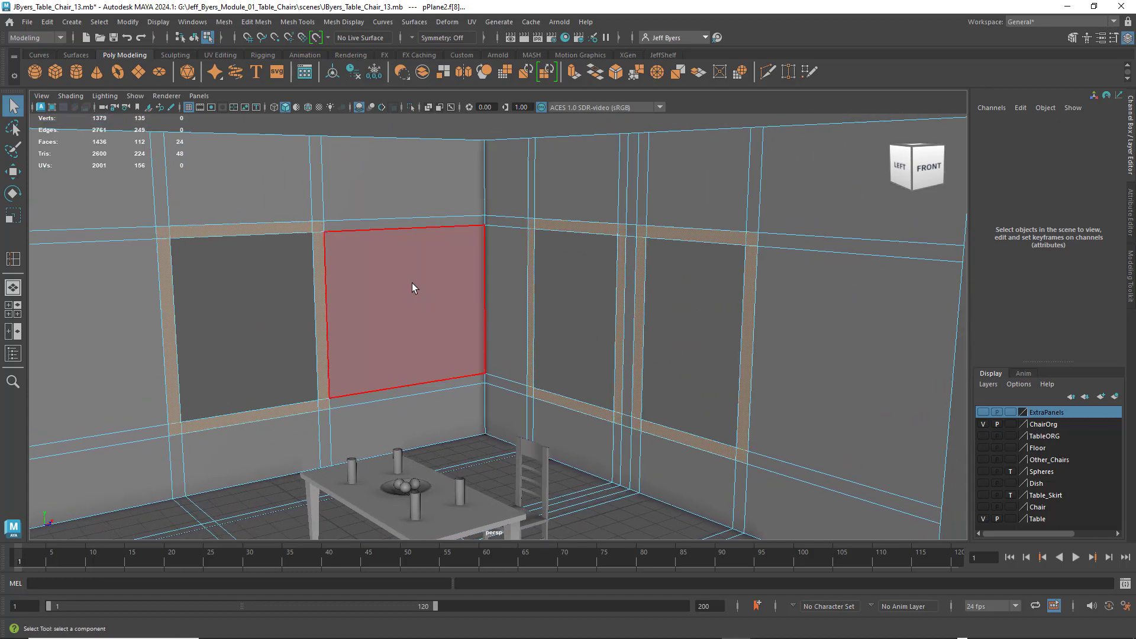
pyautogui.hotkey('ctrl', 'e')
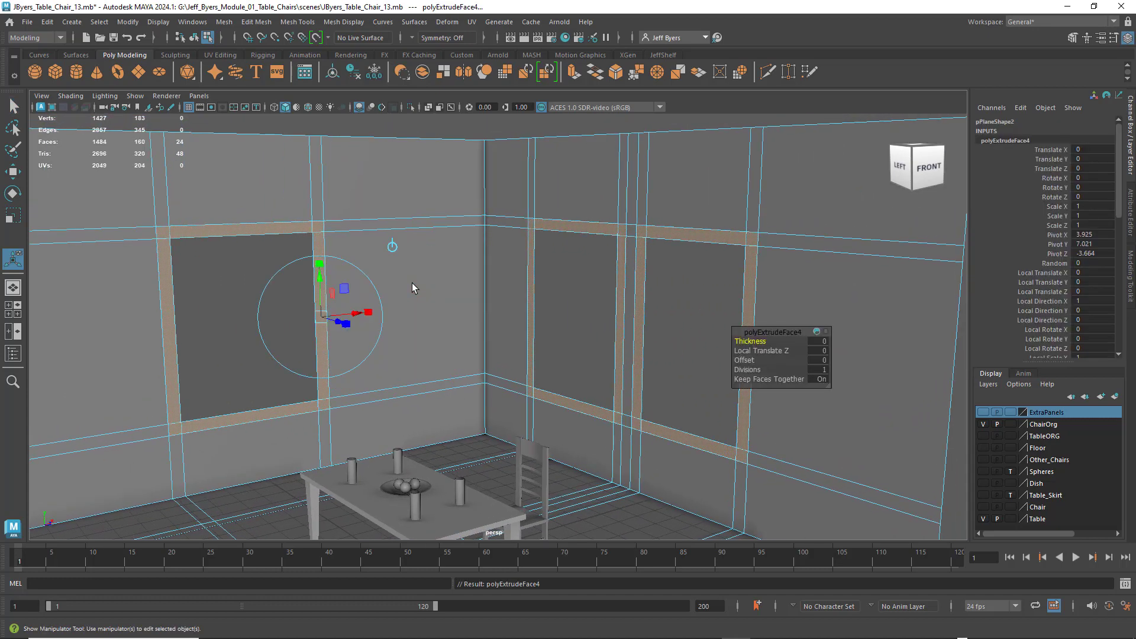
pyautogui.keyDown('alt'); pyautogui.moveTo(435, 283); pyautogui.dragTo(416, 285); pyautogui.keyUp('alt')
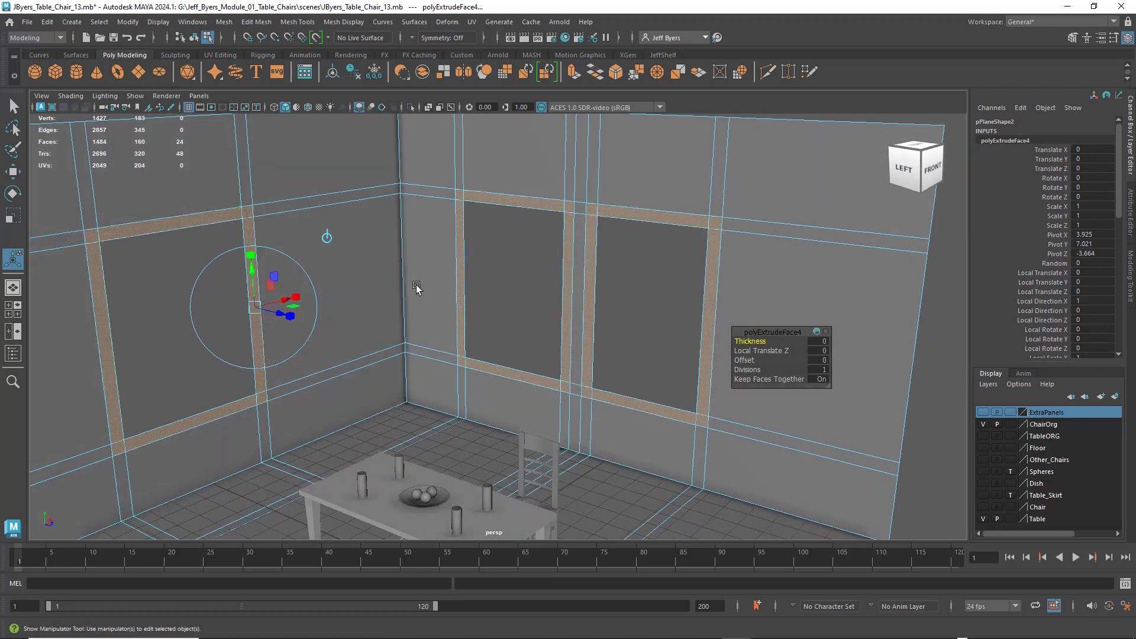
pyautogui.keyDown('alt'); pyautogui.moveTo(416, 284); pyautogui.dragTo(600, 270, button='middle'); pyautogui.keyUp('alt')
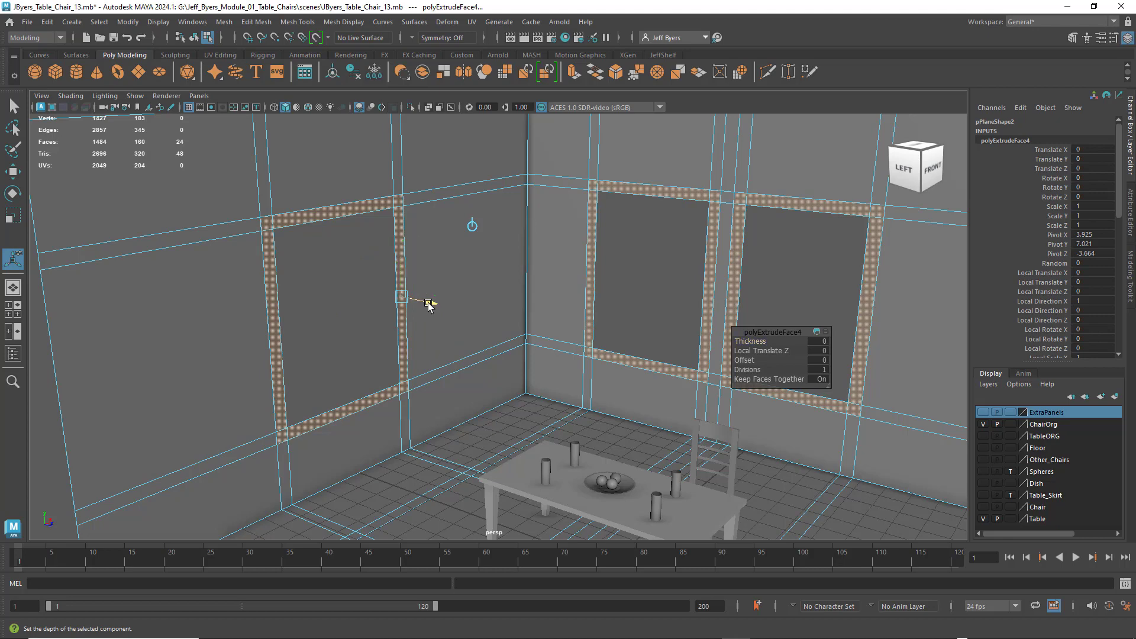
pyautogui.moveTo(428, 305); pyautogui.dragTo(432, 304)
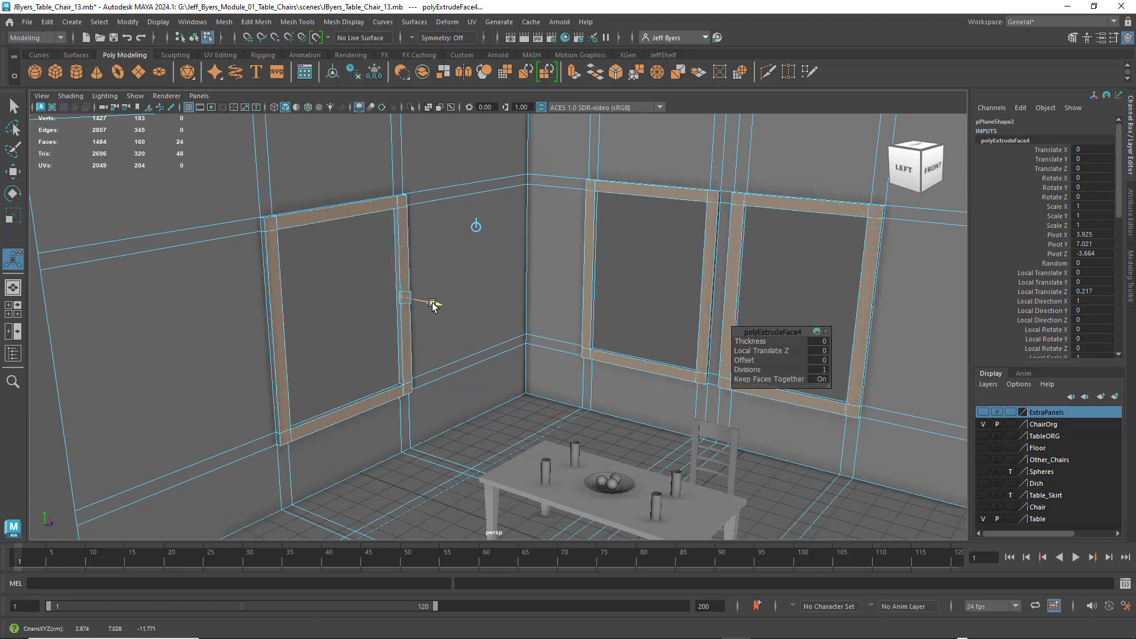
# - Leave the extrusion, return the room mesh to object mode and deselect it to view the raised window frames
pyautogui.keyDown('alt'); pyautogui.moveTo(520, 306); pyautogui.dragTo(414, 309); pyautogui.keyUp('alt')
pyautogui.scroll(-5, 558, 302)
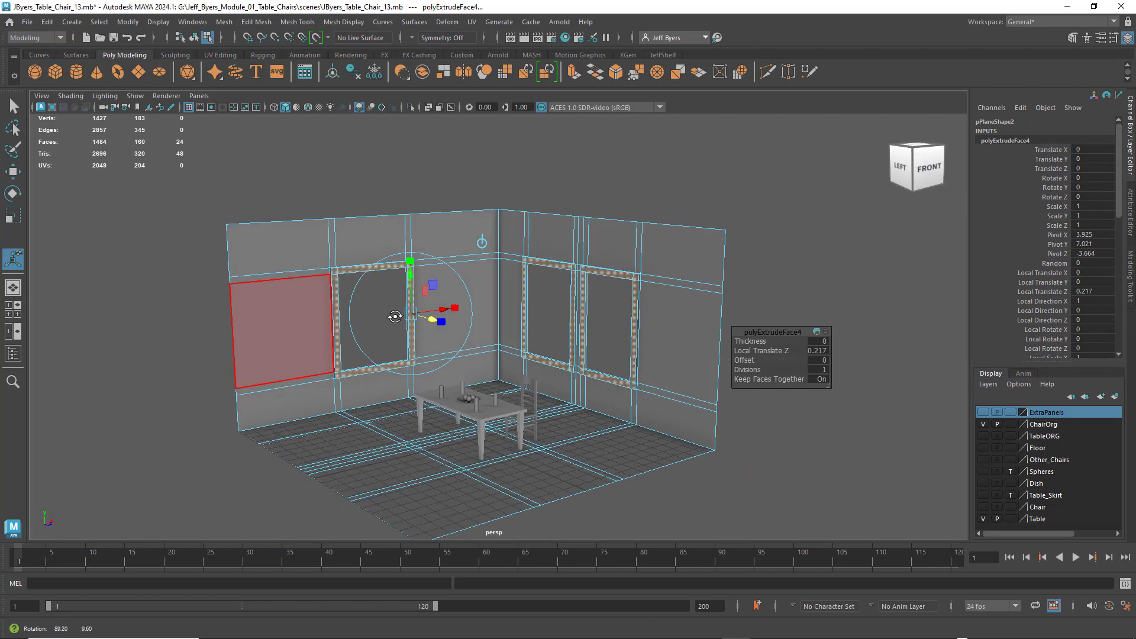
pyautogui.scroll(5, 445, 248)
pyautogui.click(440, 220)
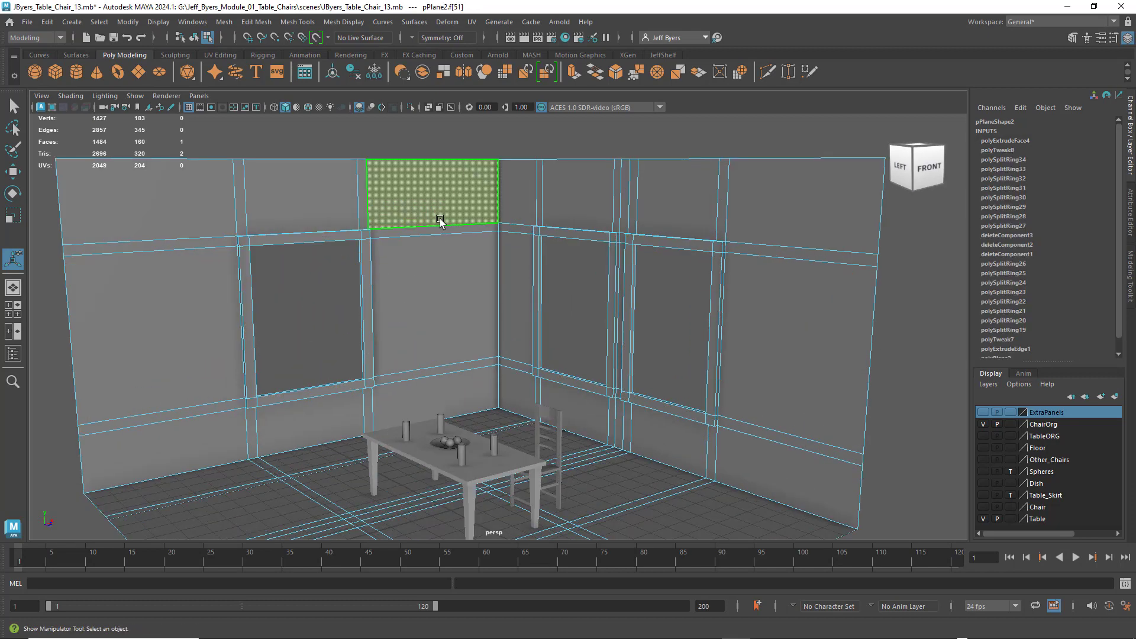
pyautogui.rightClick(367, 245)
pyautogui.moveTo(372, 305); pyautogui.dragTo(387, 314, button='right')
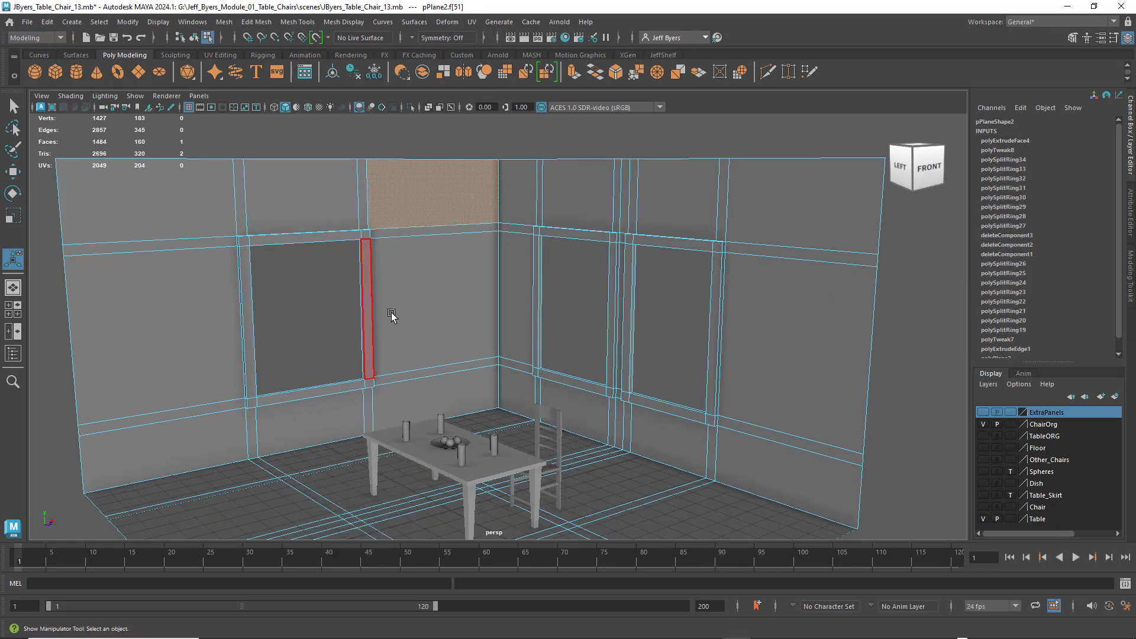
pyautogui.click(551, 312)
pyautogui.keyDown('alt'); pyautogui.moveTo(534, 305); pyautogui.dragTo(509, 277, button='middle'); pyautogui.keyUp('alt')
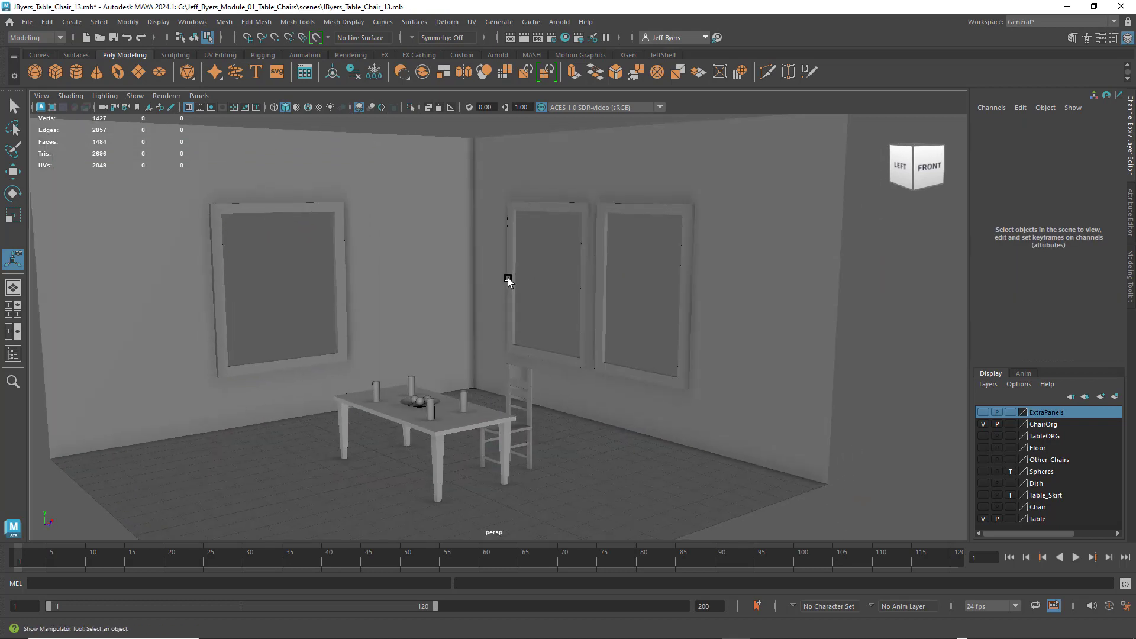